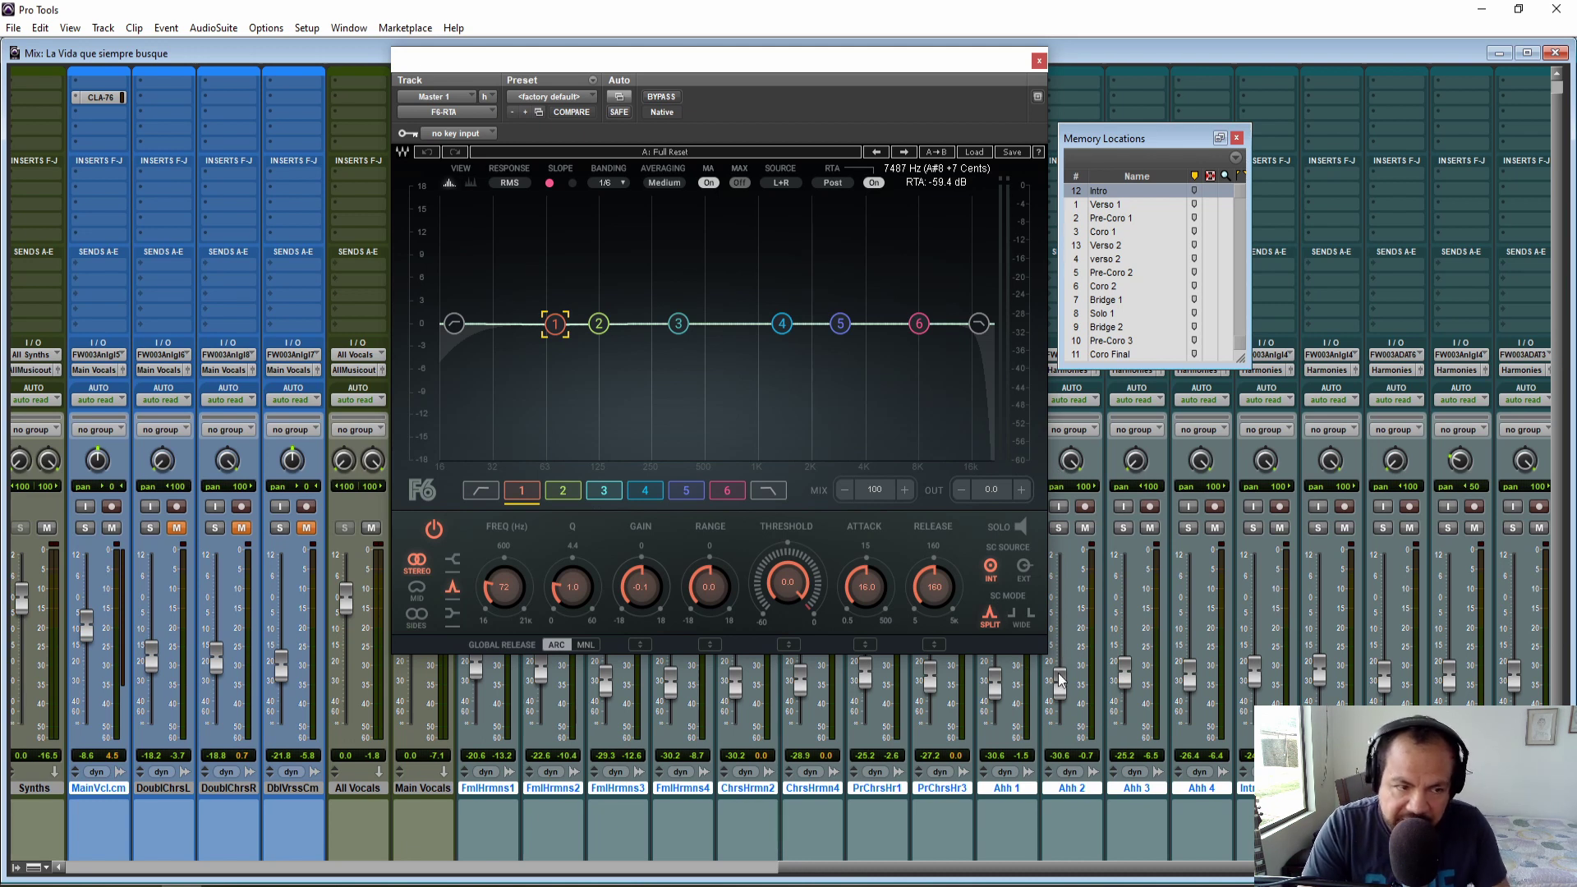
- Insert an NLS Channel plug-in in the first insert slot of the All Harmonies bus after briefly playing the mix
{"action": "left_click_drag", "start_coordinate": [1080, 875], "coordinate": [1217, 879]}
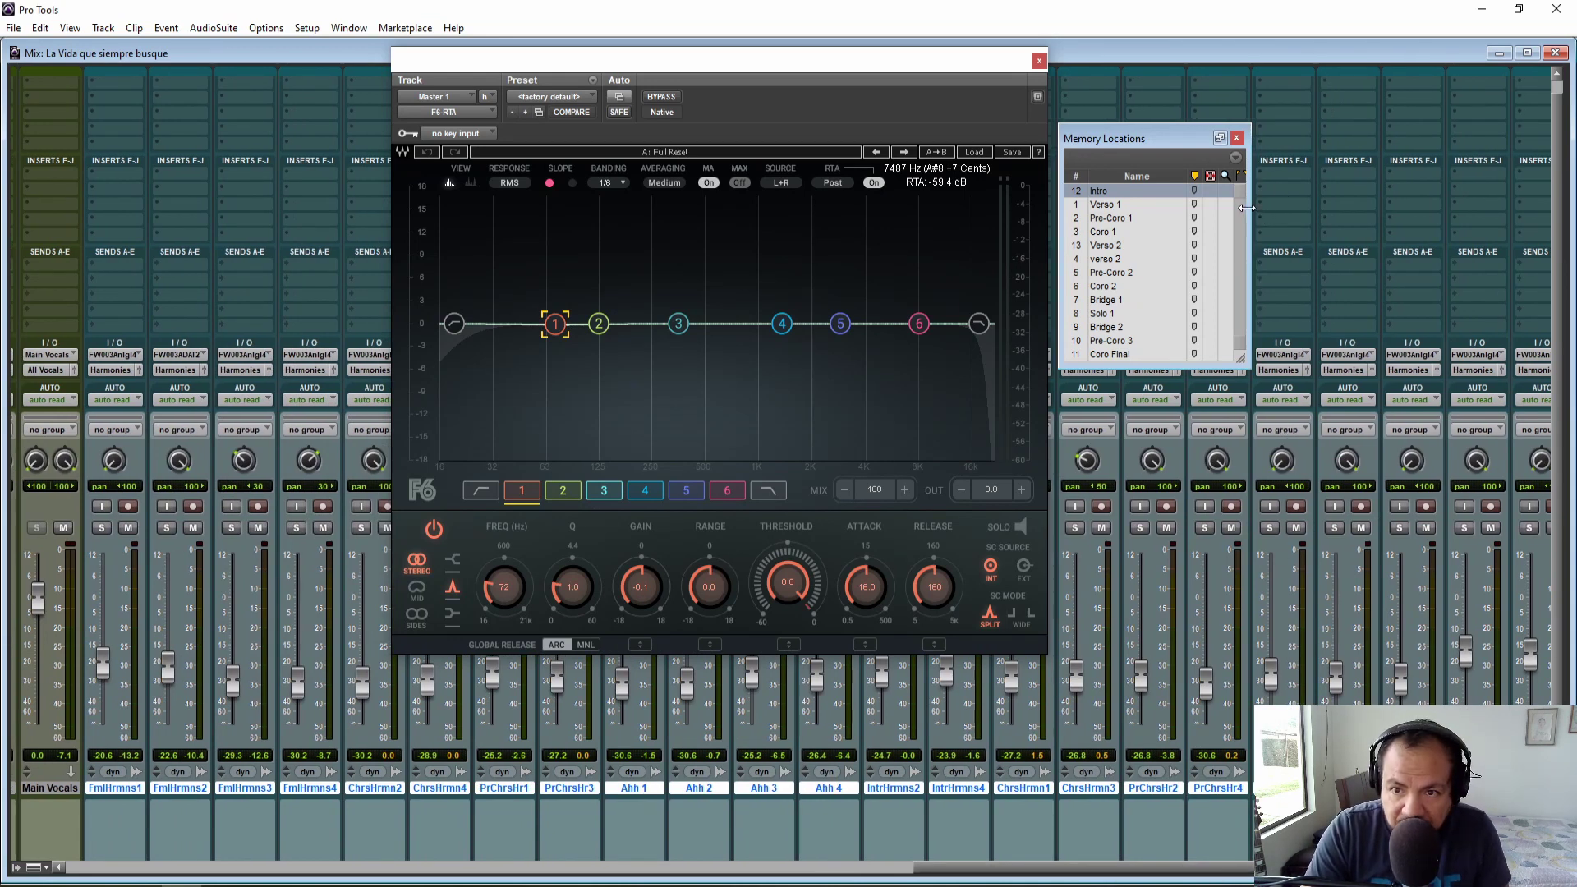
{"action": "left_click_drag", "start_coordinate": [1176, 870], "coordinate": [1240, 870]}
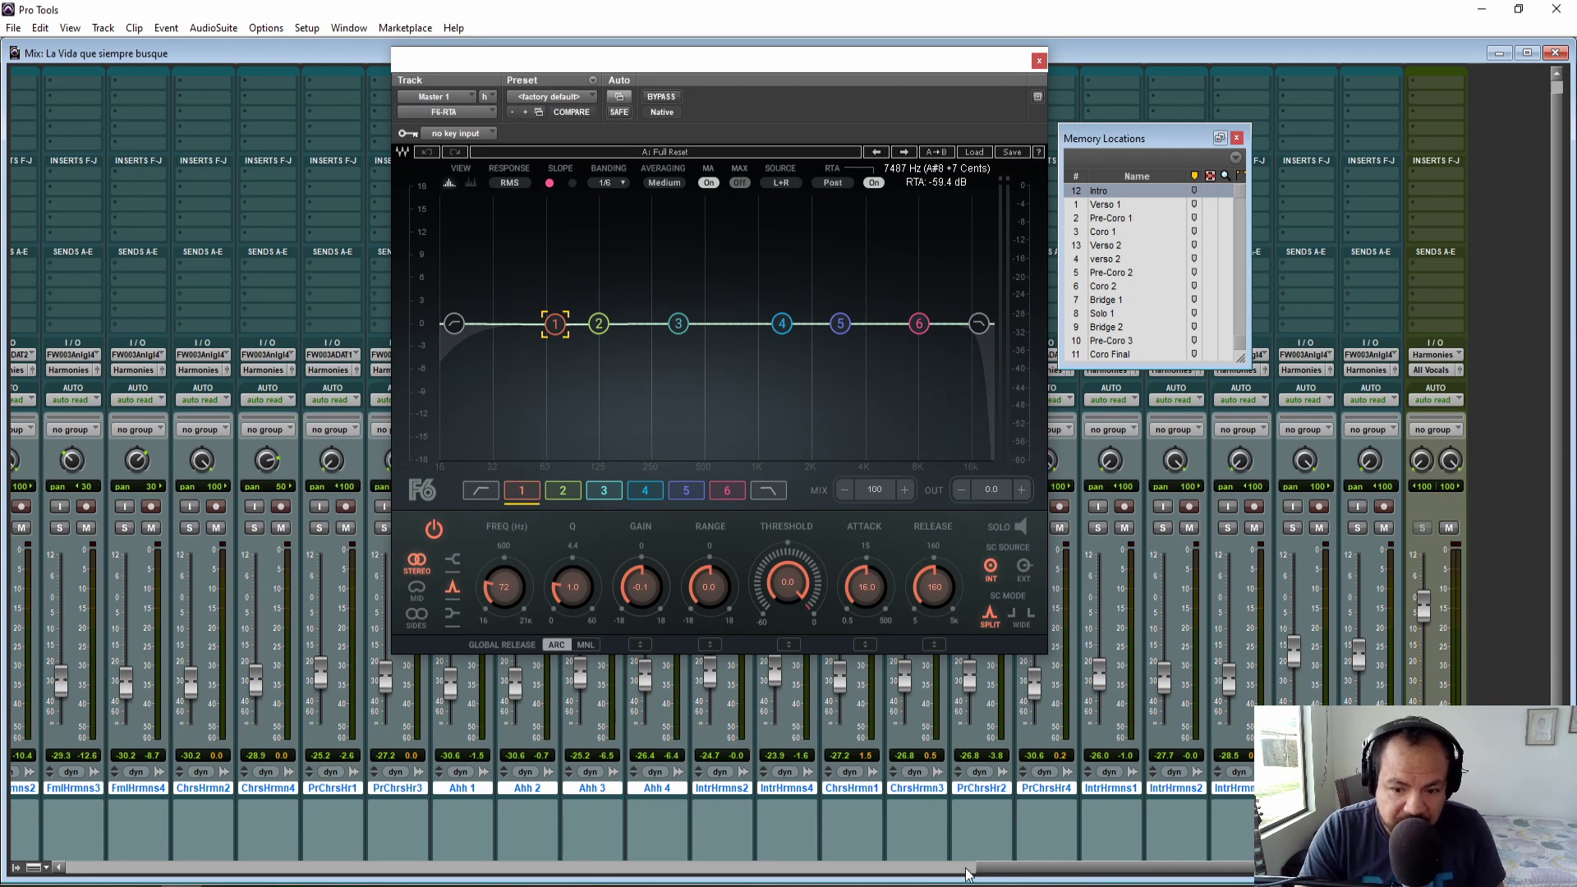
{"action": "left_click_drag", "start_coordinate": [1014, 870], "coordinate": [945, 873]}
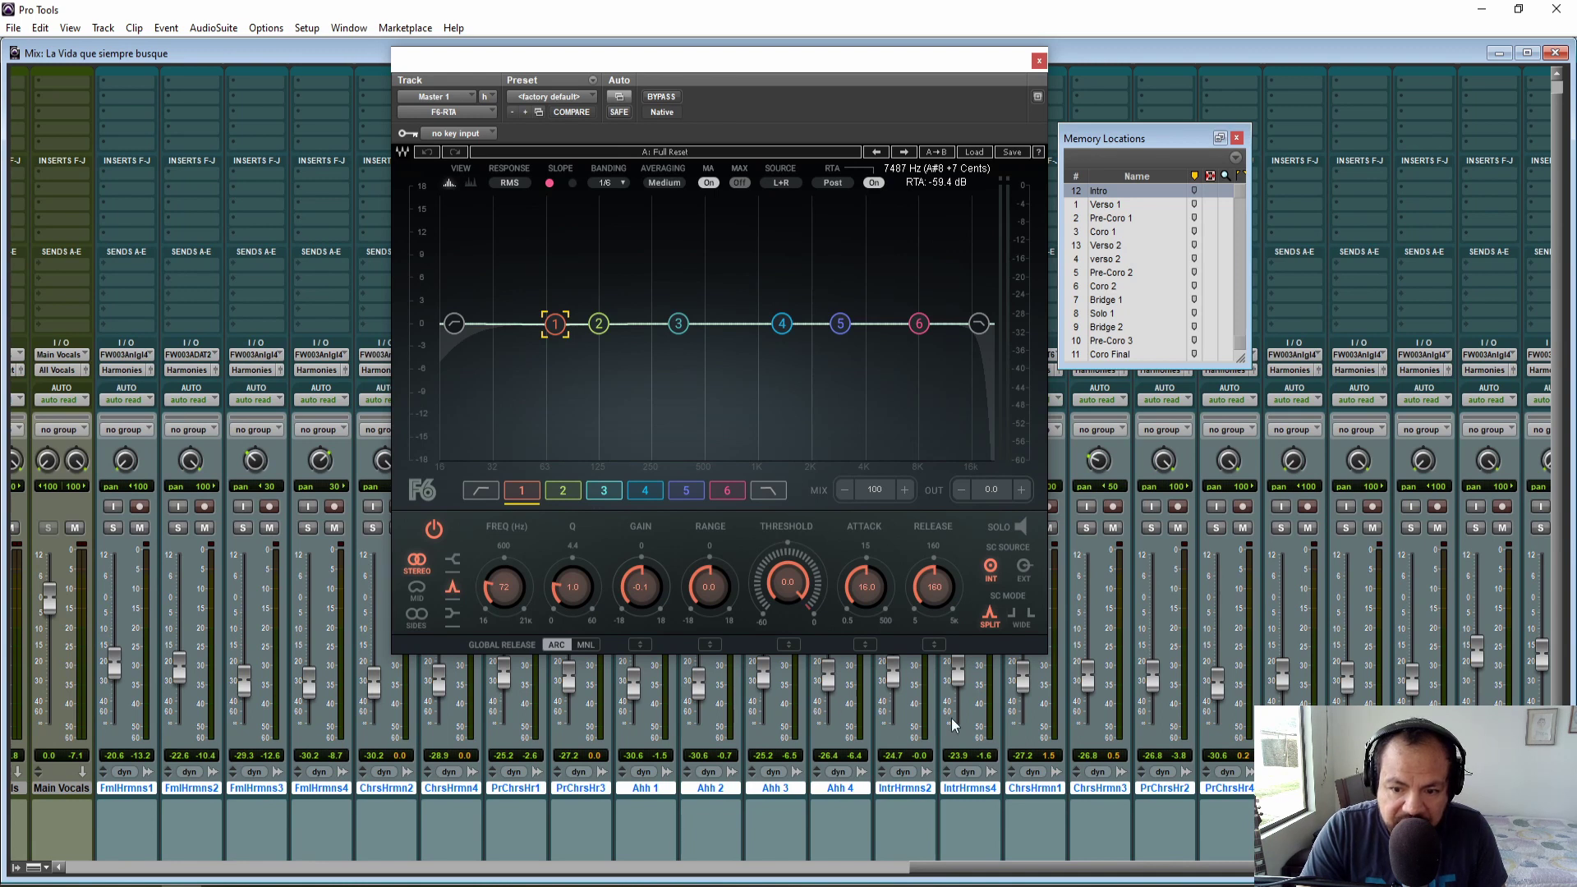
{"action": "scroll", "coordinate": [1088, 870], "scroll_direction": "right", "scroll_amount": 3}
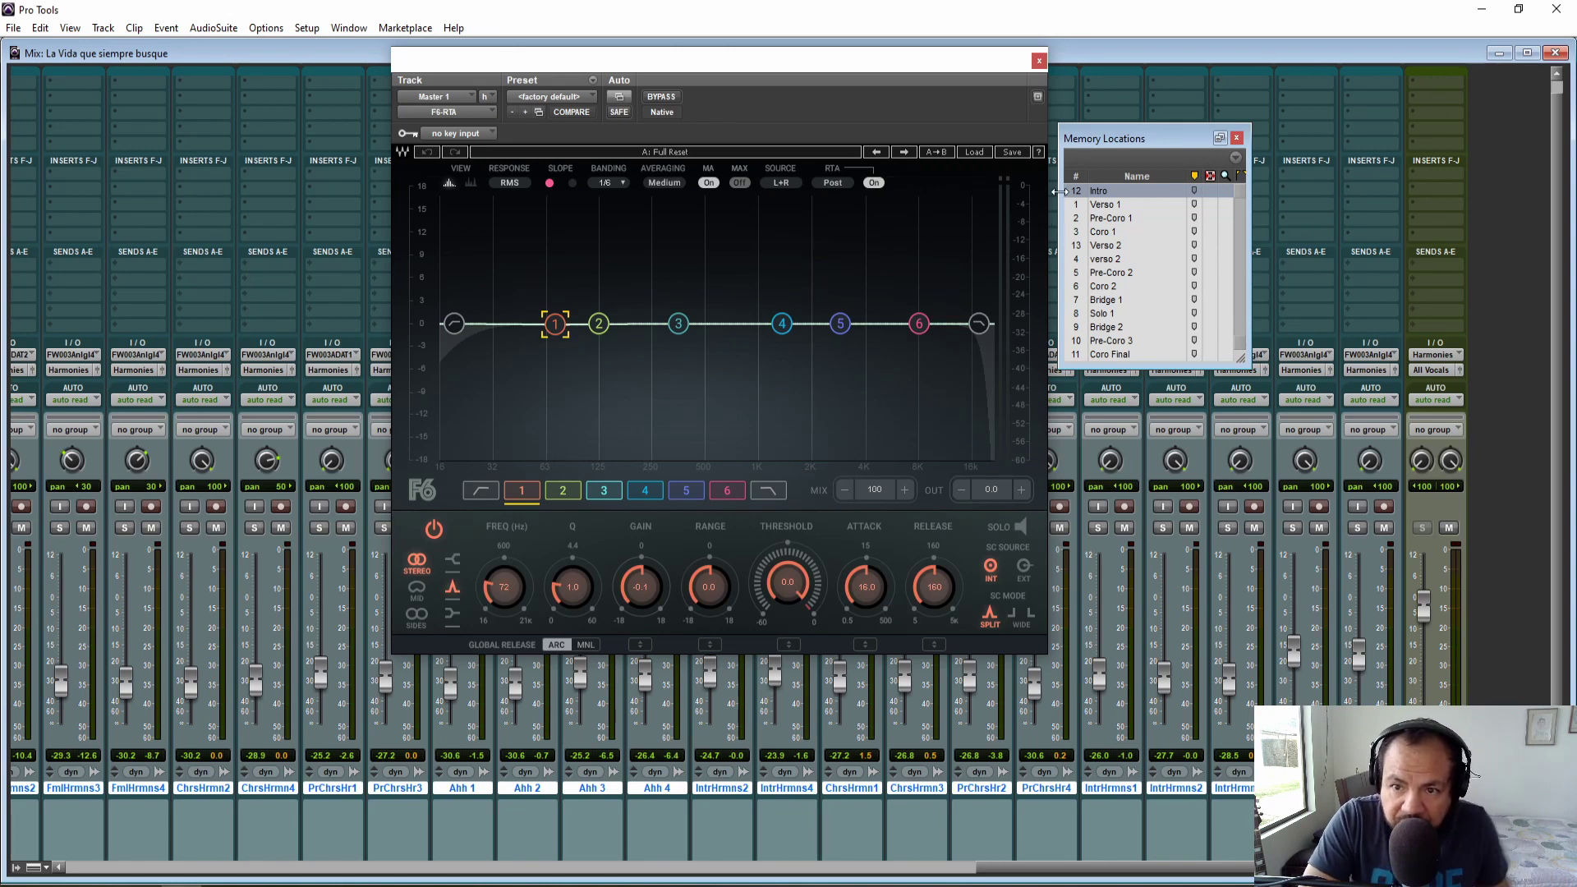
{"action": "key", "text": "space"}
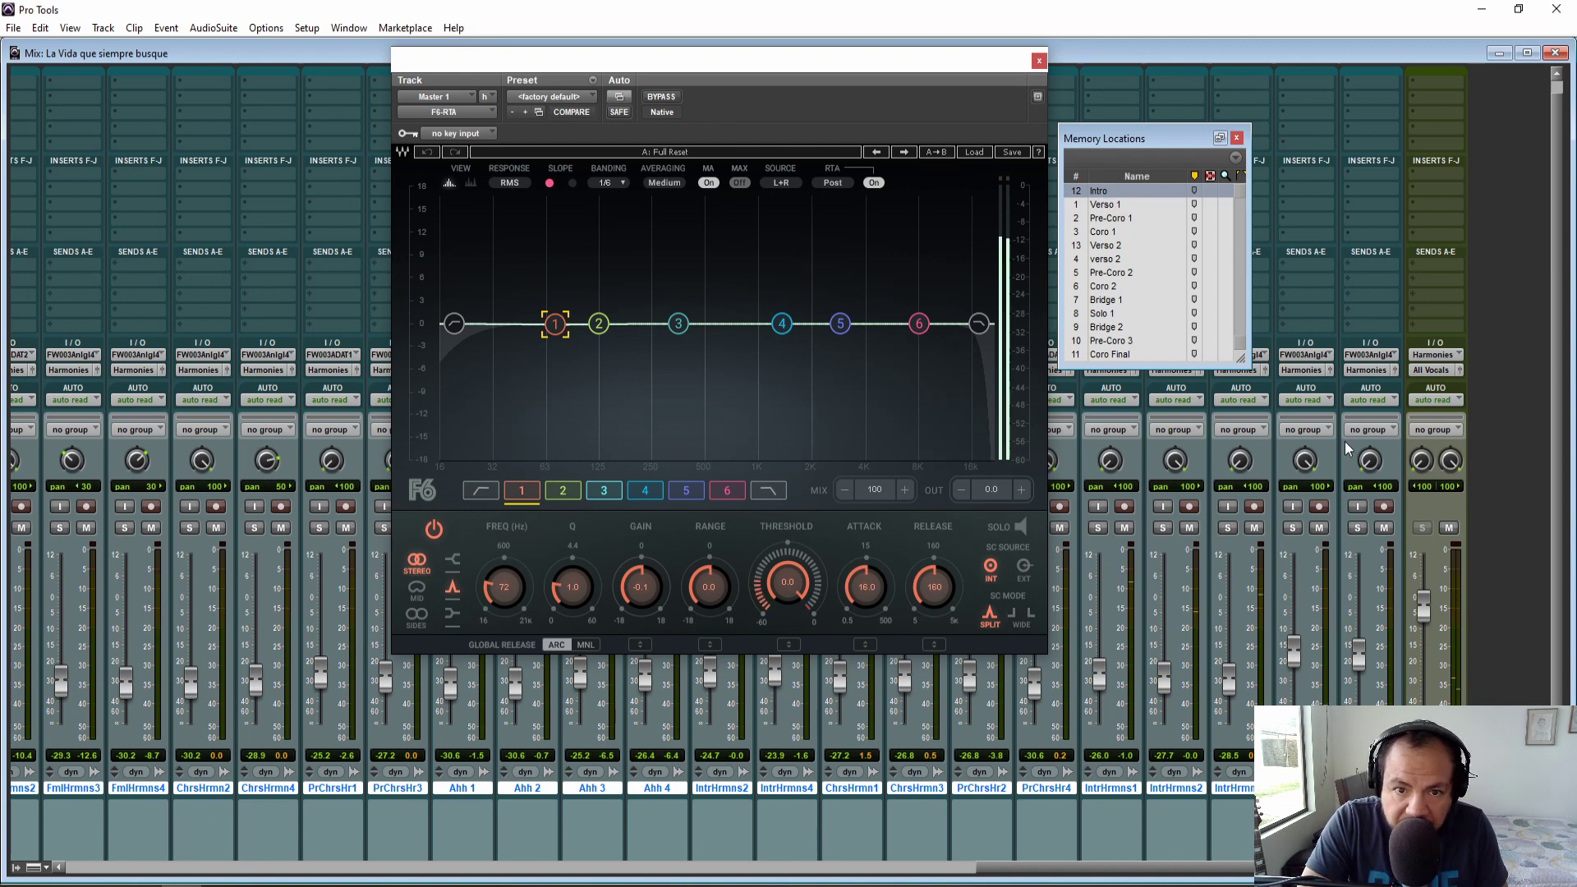
{"action": "key", "text": "space"}
{"action": "left_click", "coordinate": [1432, 86]}
{"action": "mouse_move", "coordinate": [1447, 104]}
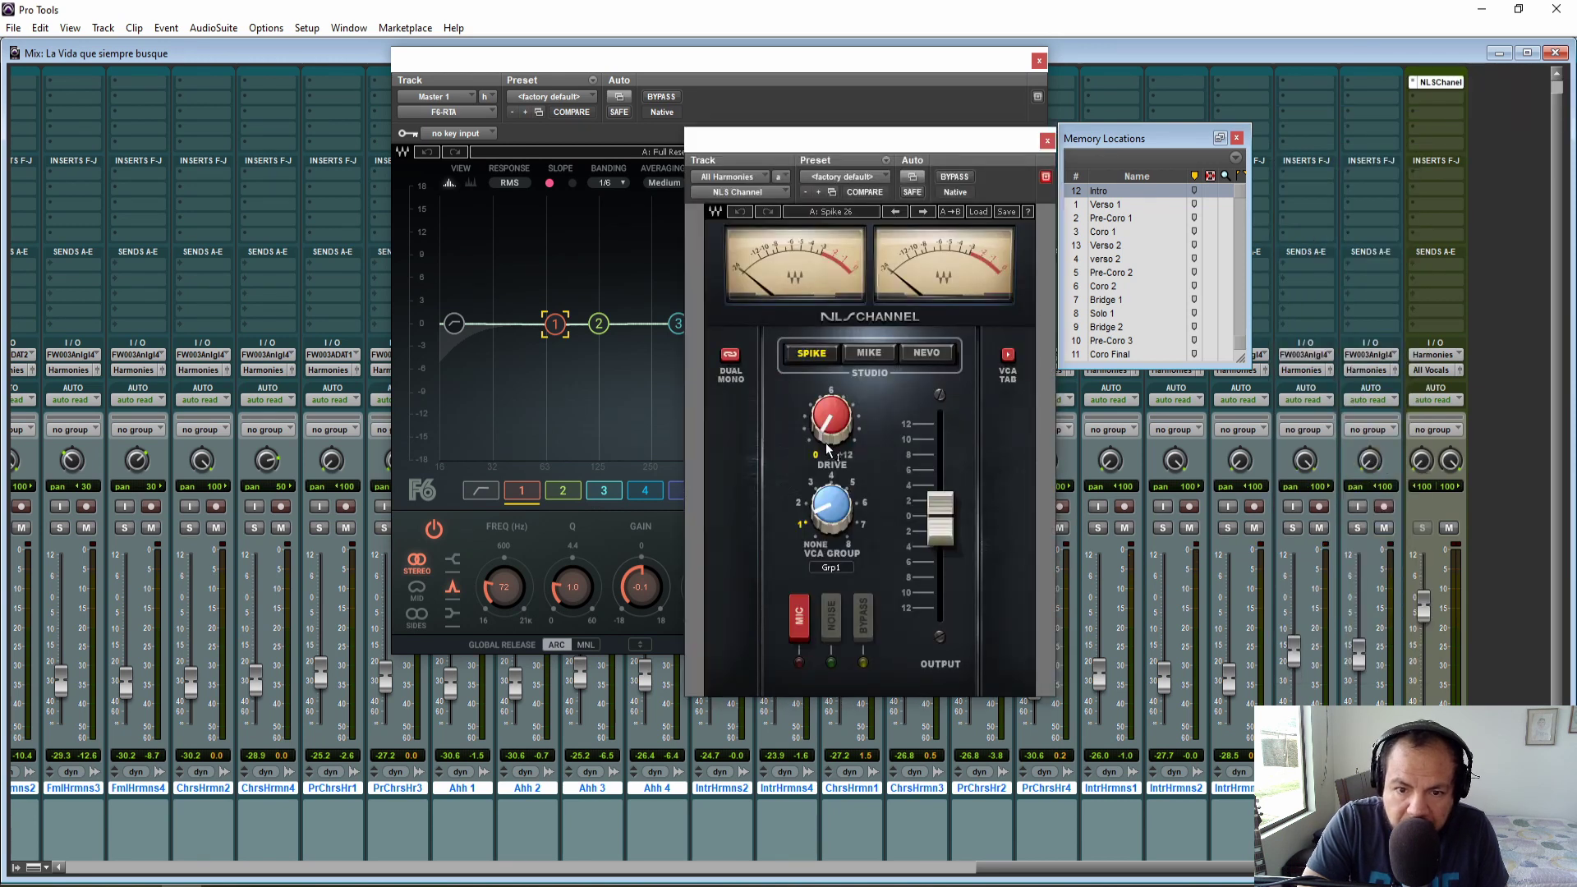
- Set the NLS Channel drive to 9.0 and raise its output to about 4, then audition it and close the plug-in
{"action": "left_click_drag", "start_coordinate": [827, 448], "coordinate": [827, 402]}
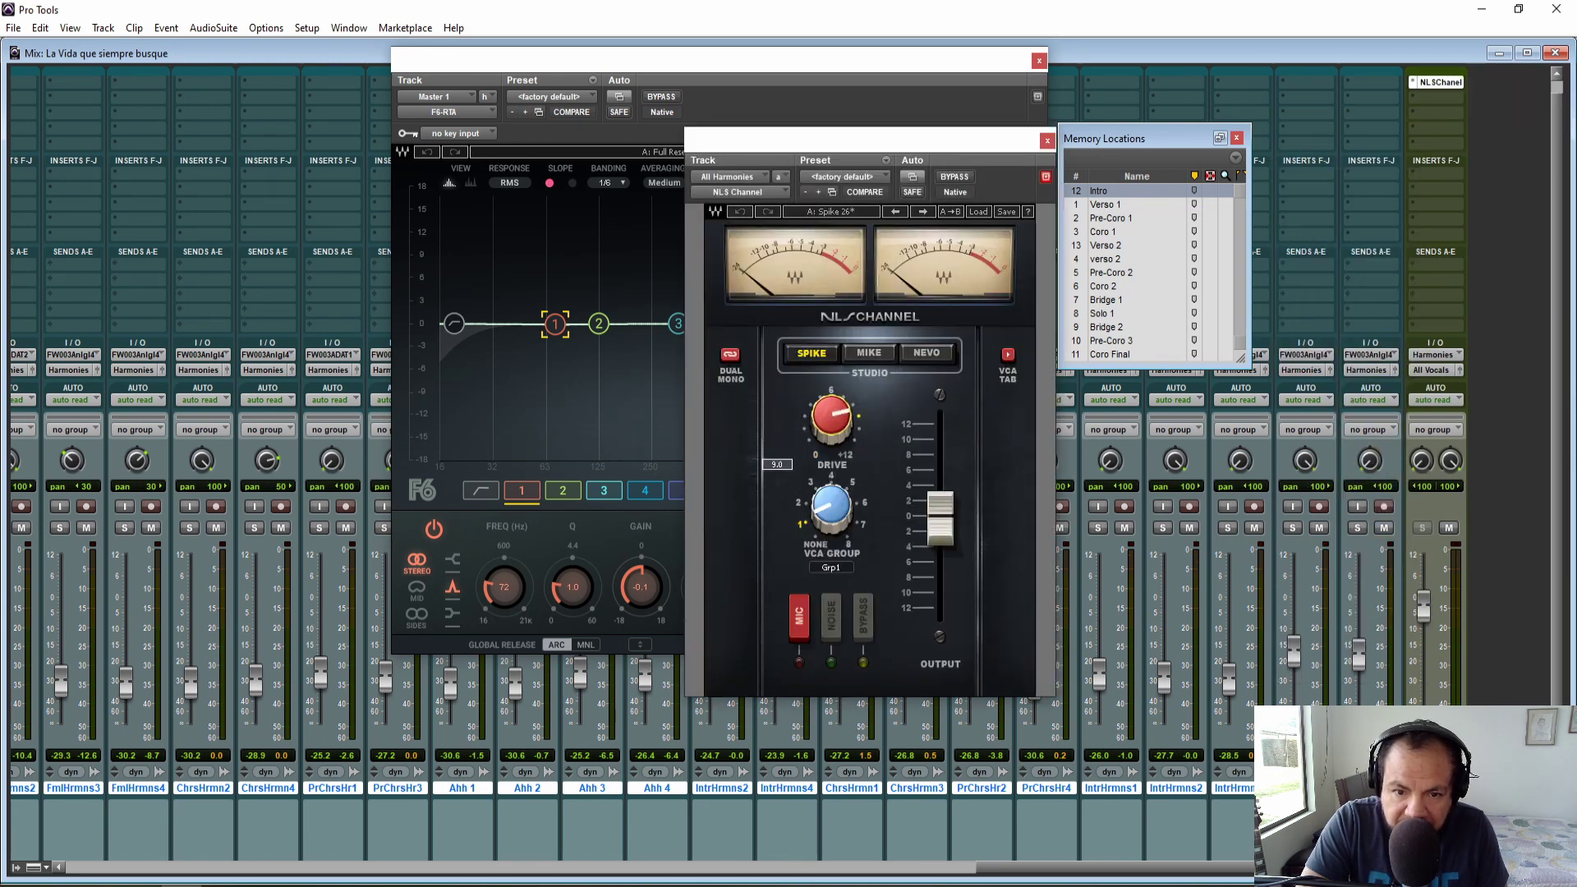
{"action": "left_click_drag", "start_coordinate": [940, 518], "coordinate": [940, 486]}
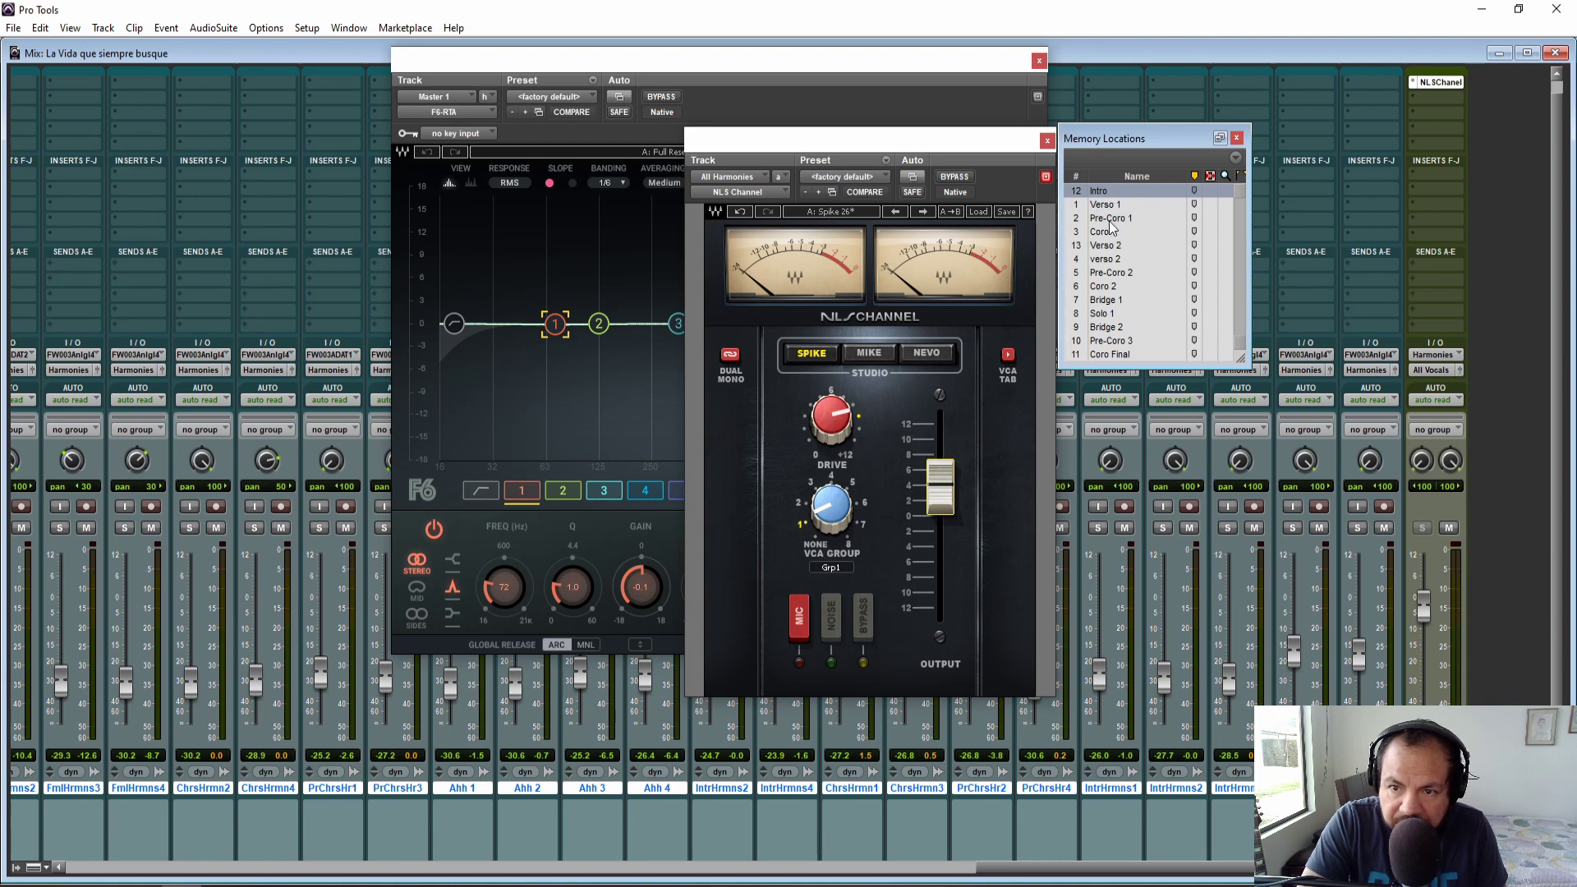
{"action": "key", "text": "space"}
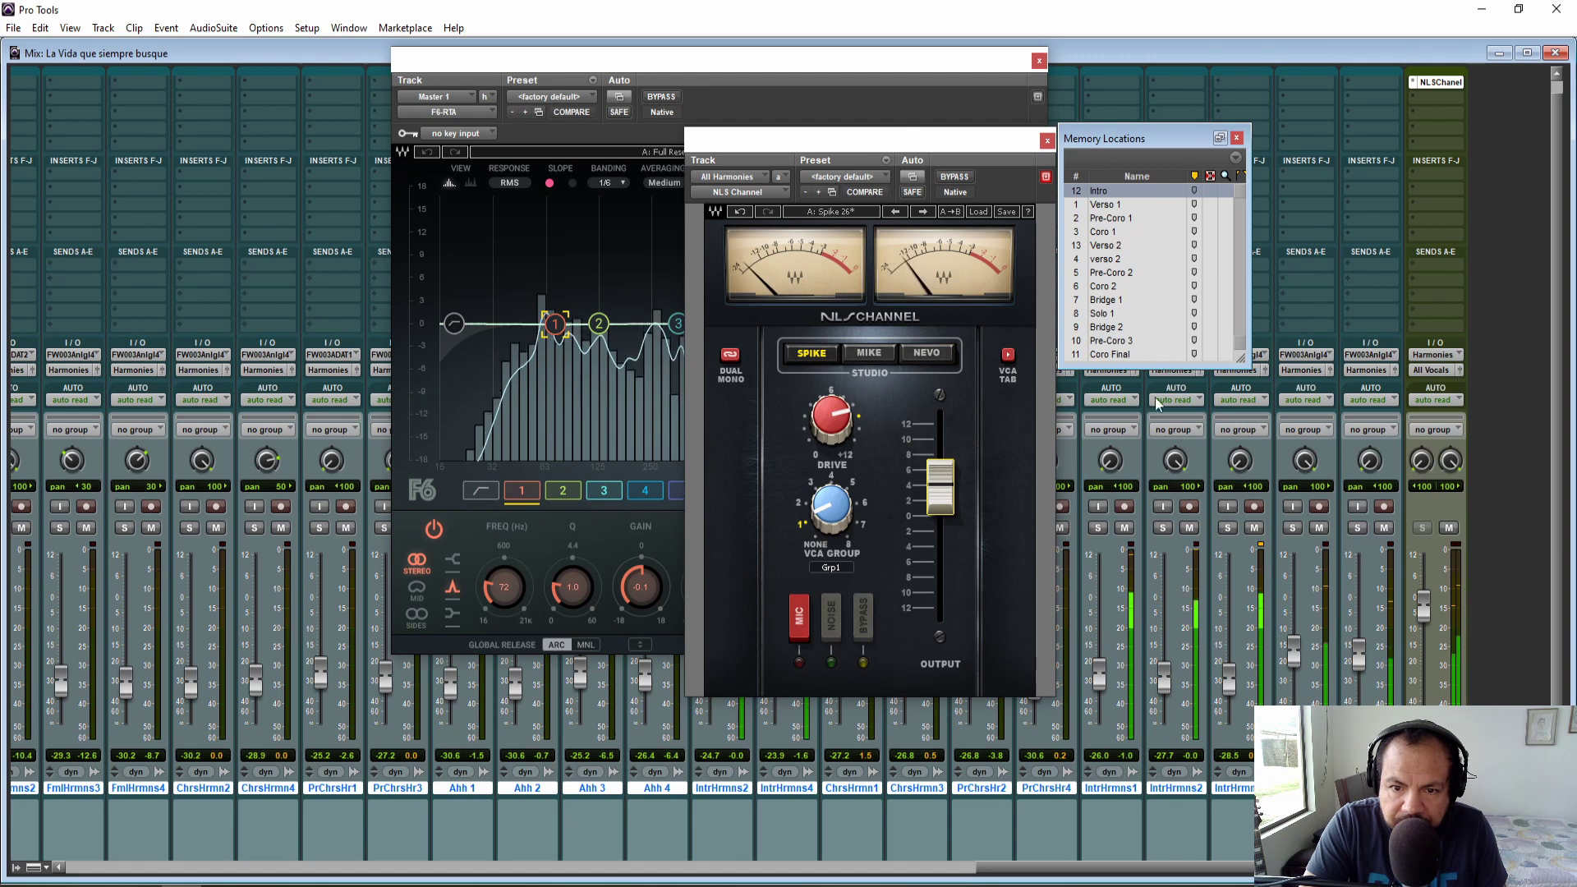
{"action": "key", "text": "space"}
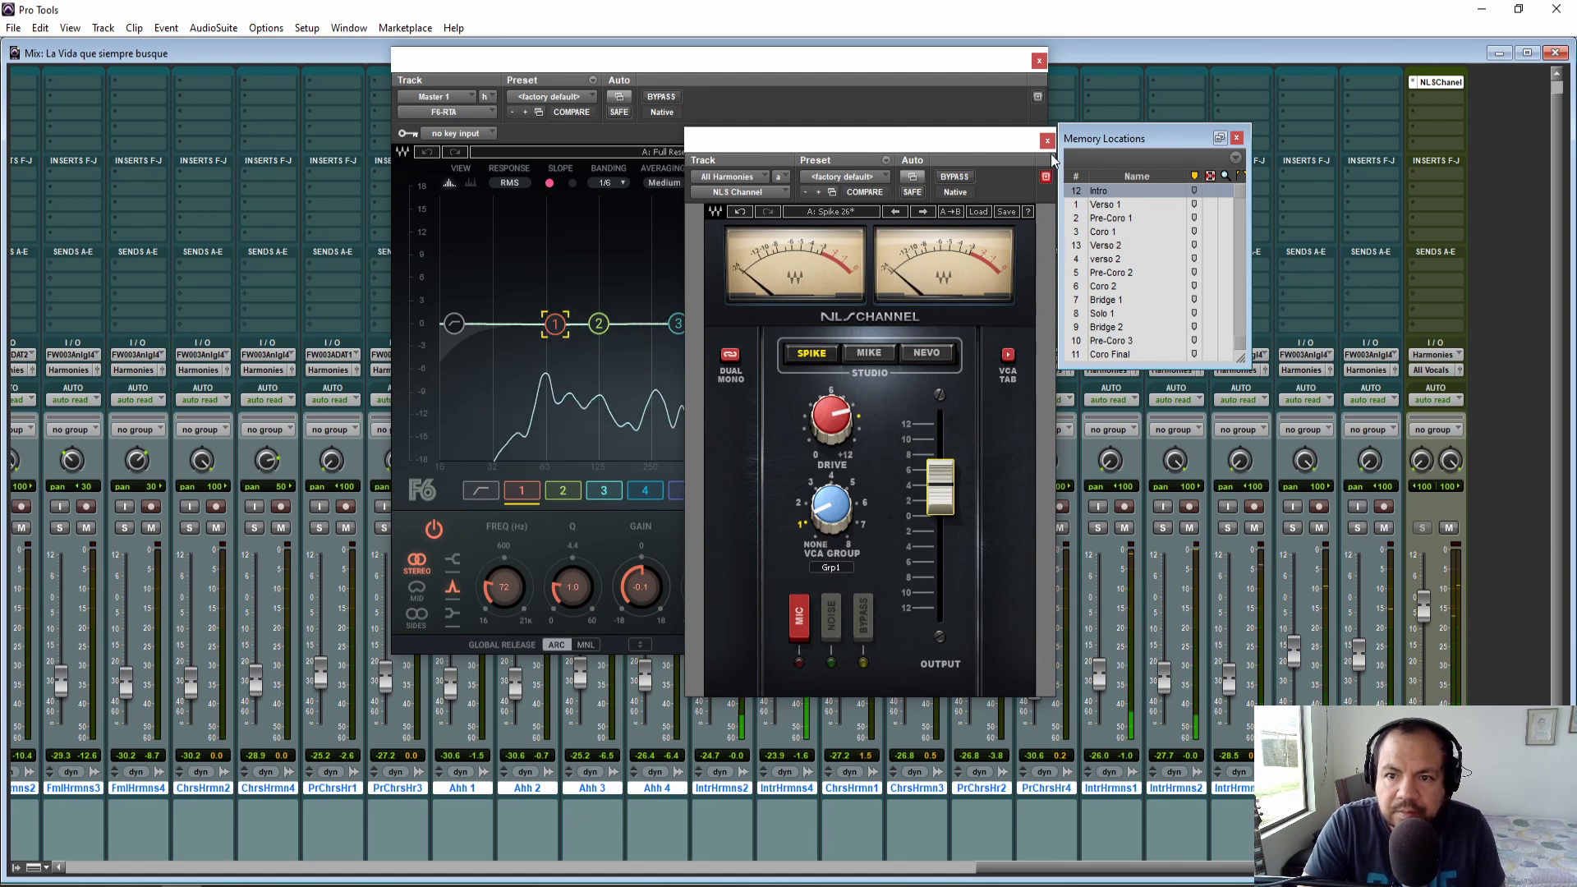
{"action": "left_click", "coordinate": [1046, 141]}
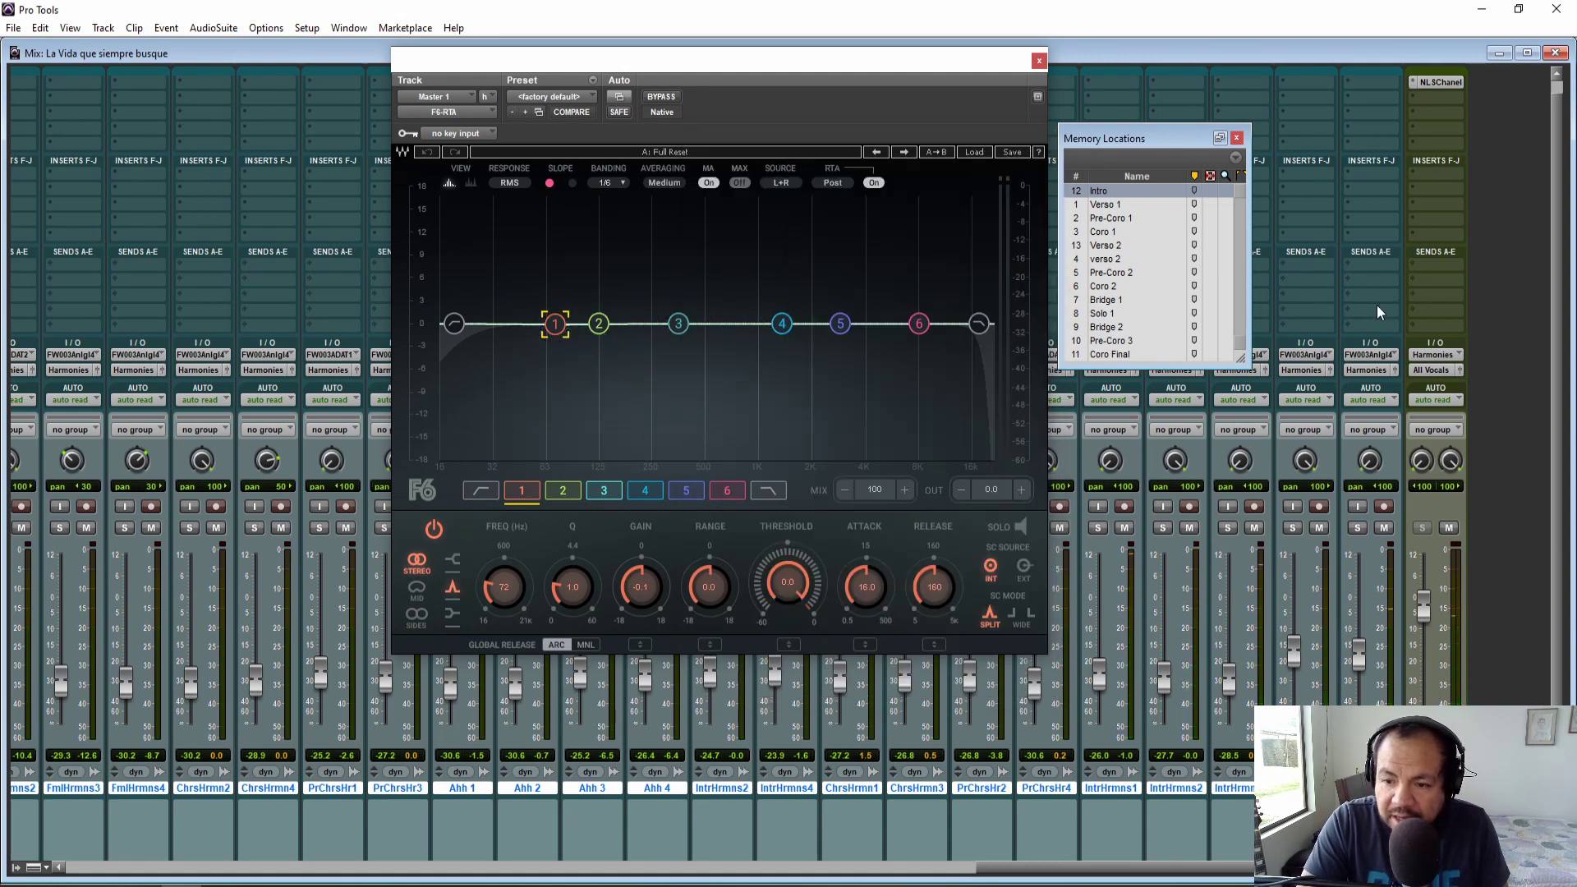
- Solo the selected harmony tracks and audition them at the Pre-Coro 3 and Coro Final memory locations
{"action": "left_click", "coordinate": [1103, 342]}
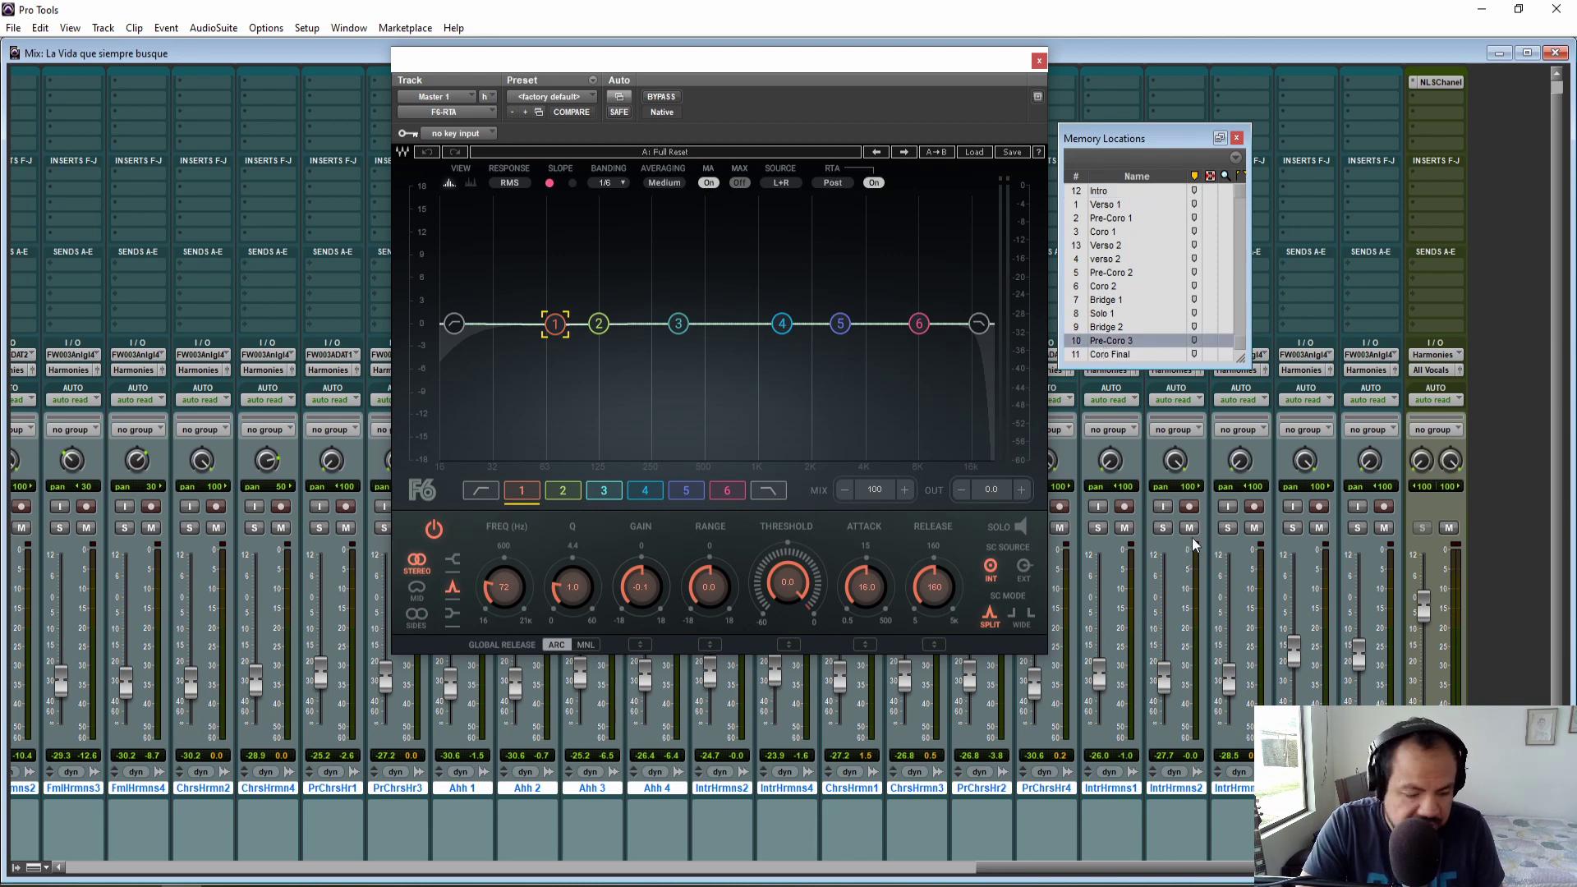
{"action": "left_click", "coordinate": [1163, 529], "text": "alt"}
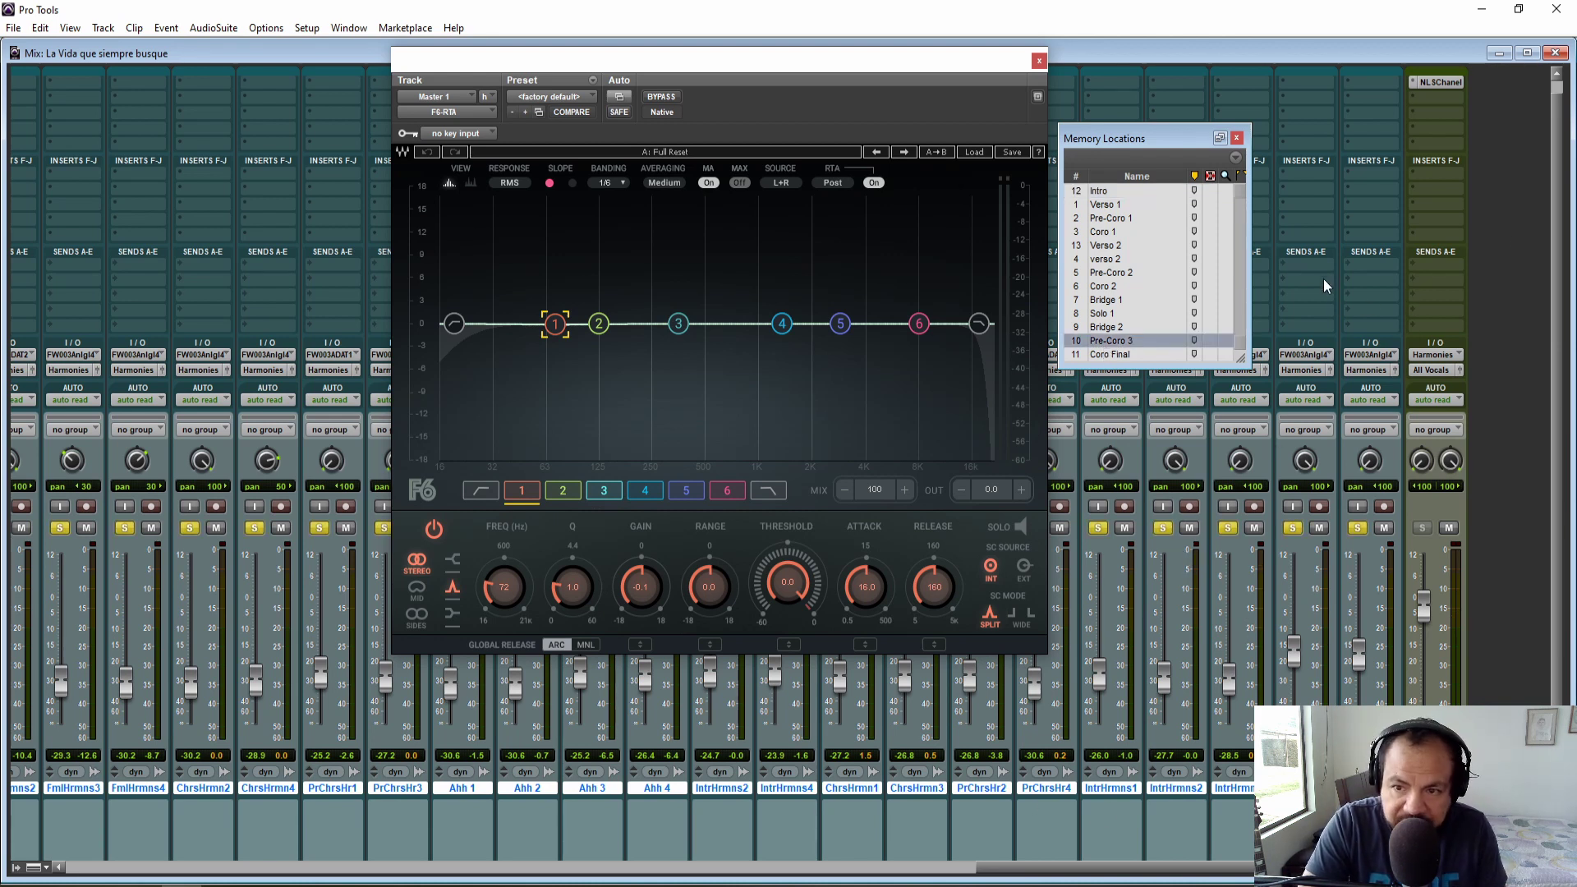
{"action": "key", "text": "space"}
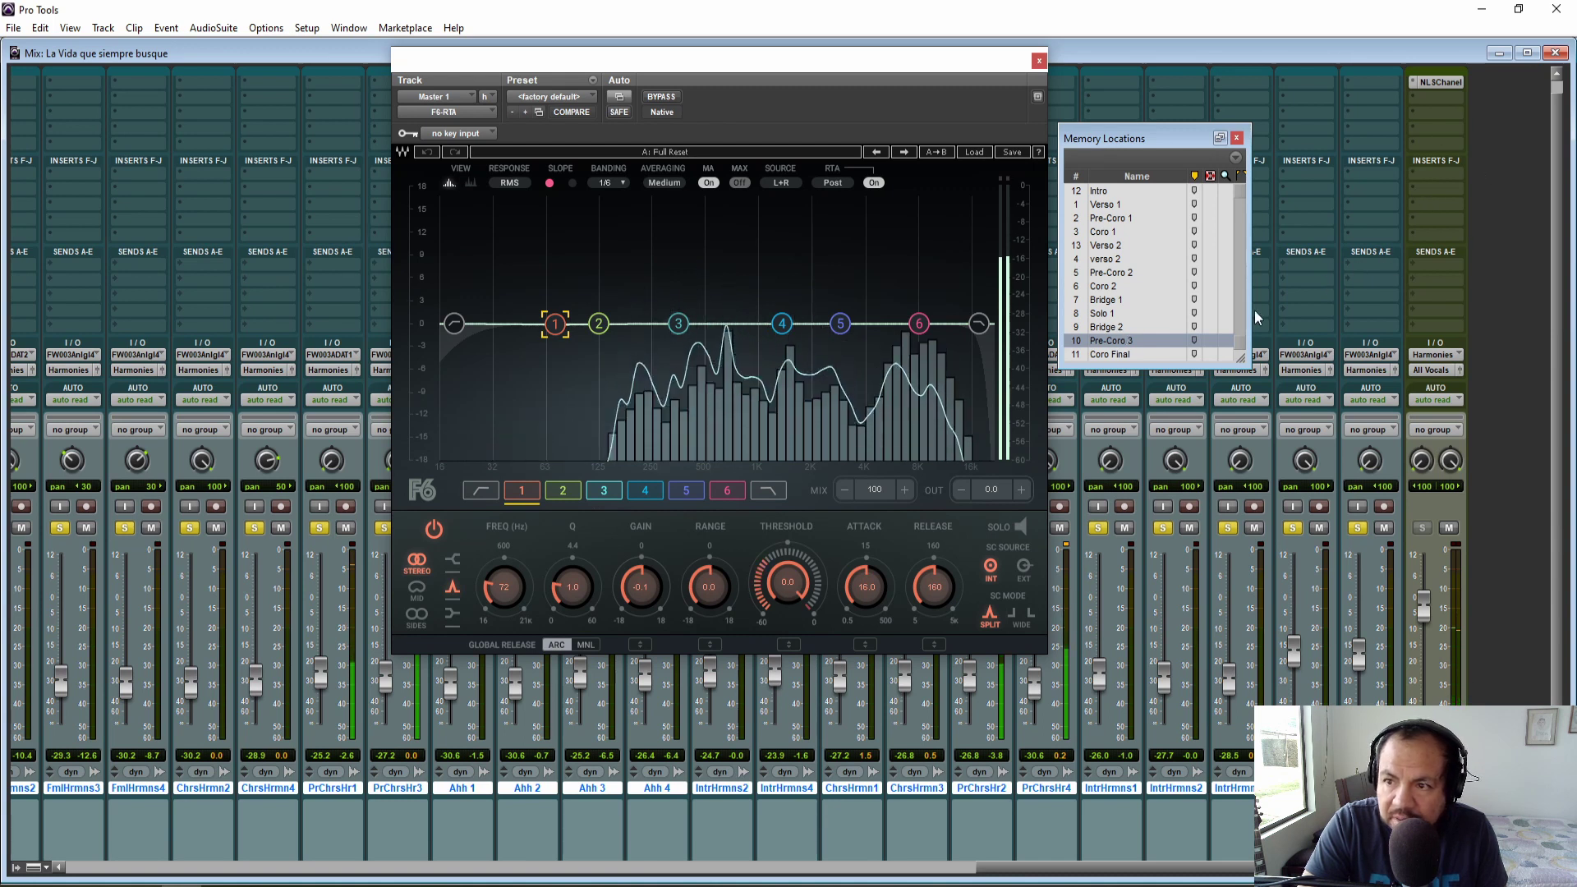
{"action": "left_click", "coordinate": [1104, 355]}
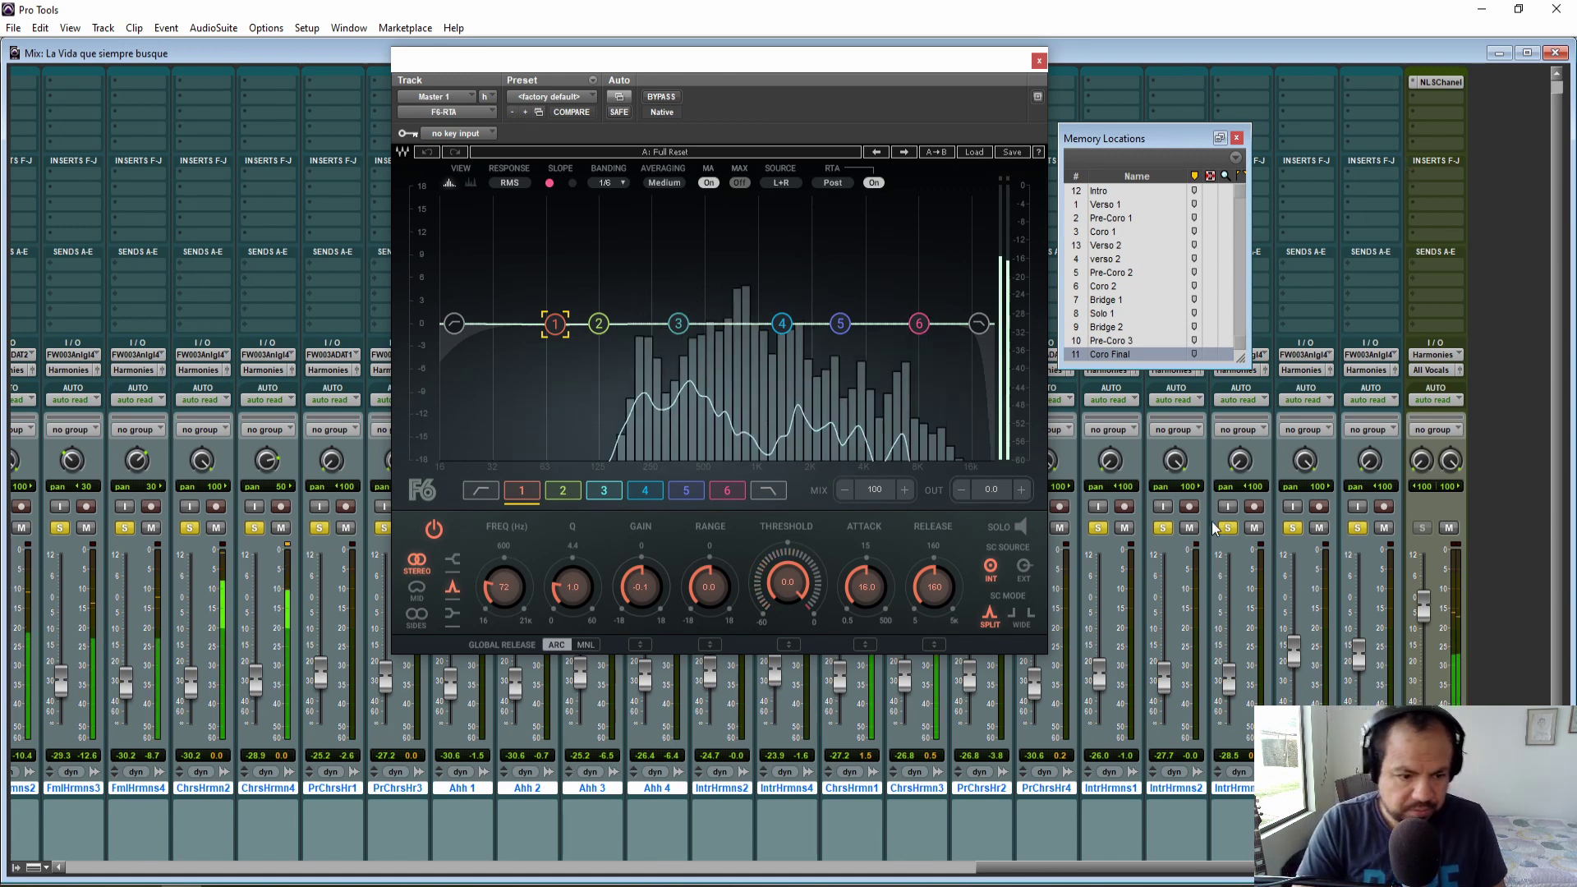
{"action": "key", "text": "space"}
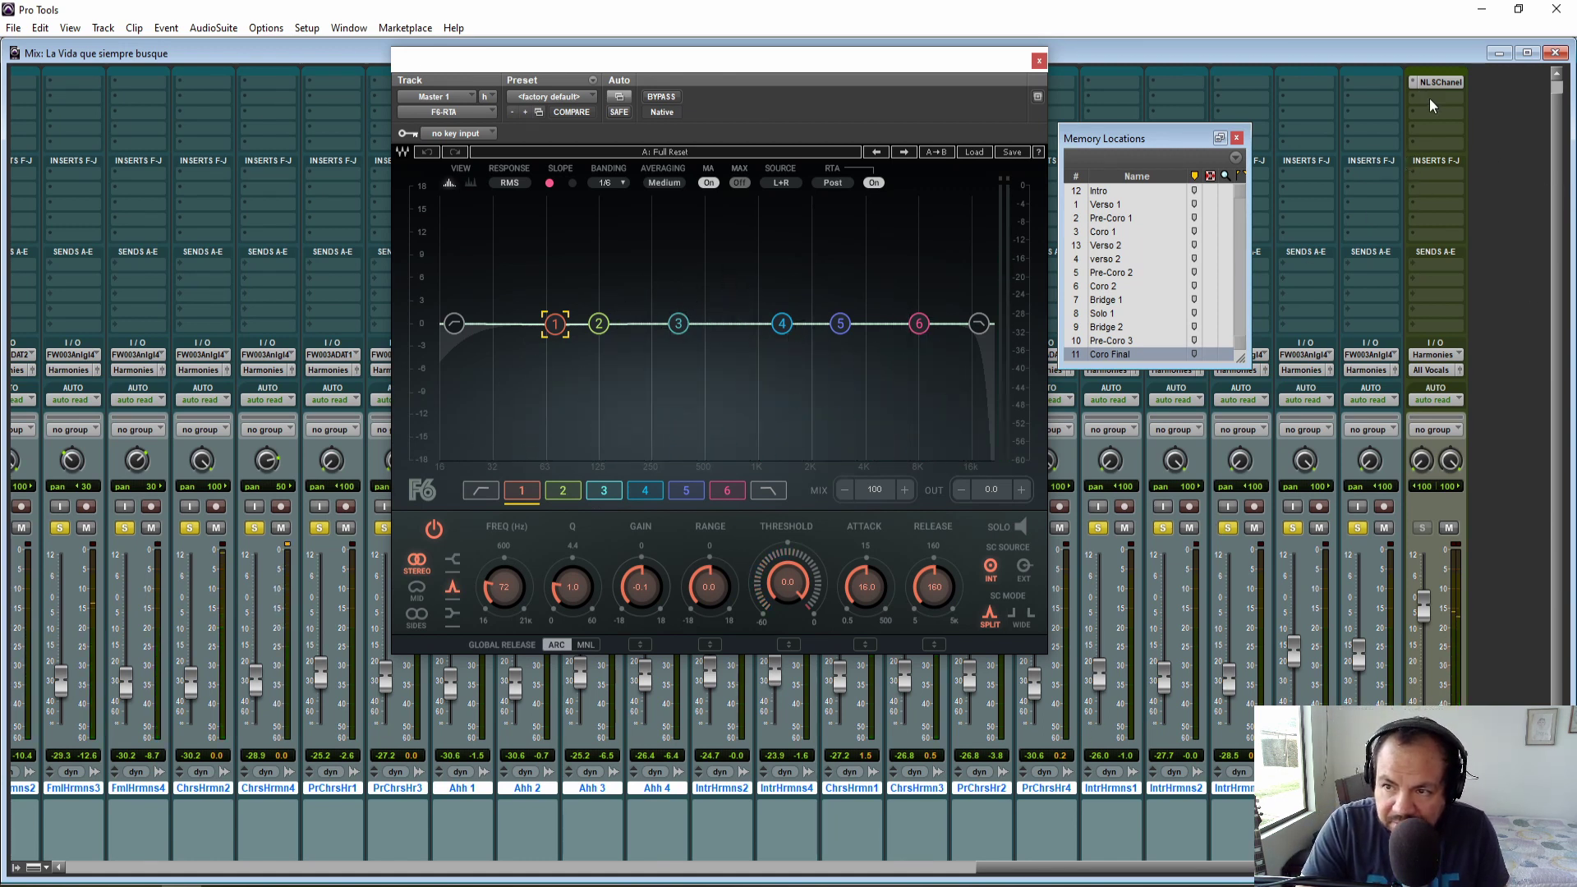
- Insert the McDSP 6060 Ultimate MC in the second All Harmonies slot, load its British E module and move the F6 window aside
{"action": "left_click", "coordinate": [1429, 97]}
{"action": "mouse_move", "coordinate": [1462, 121]}
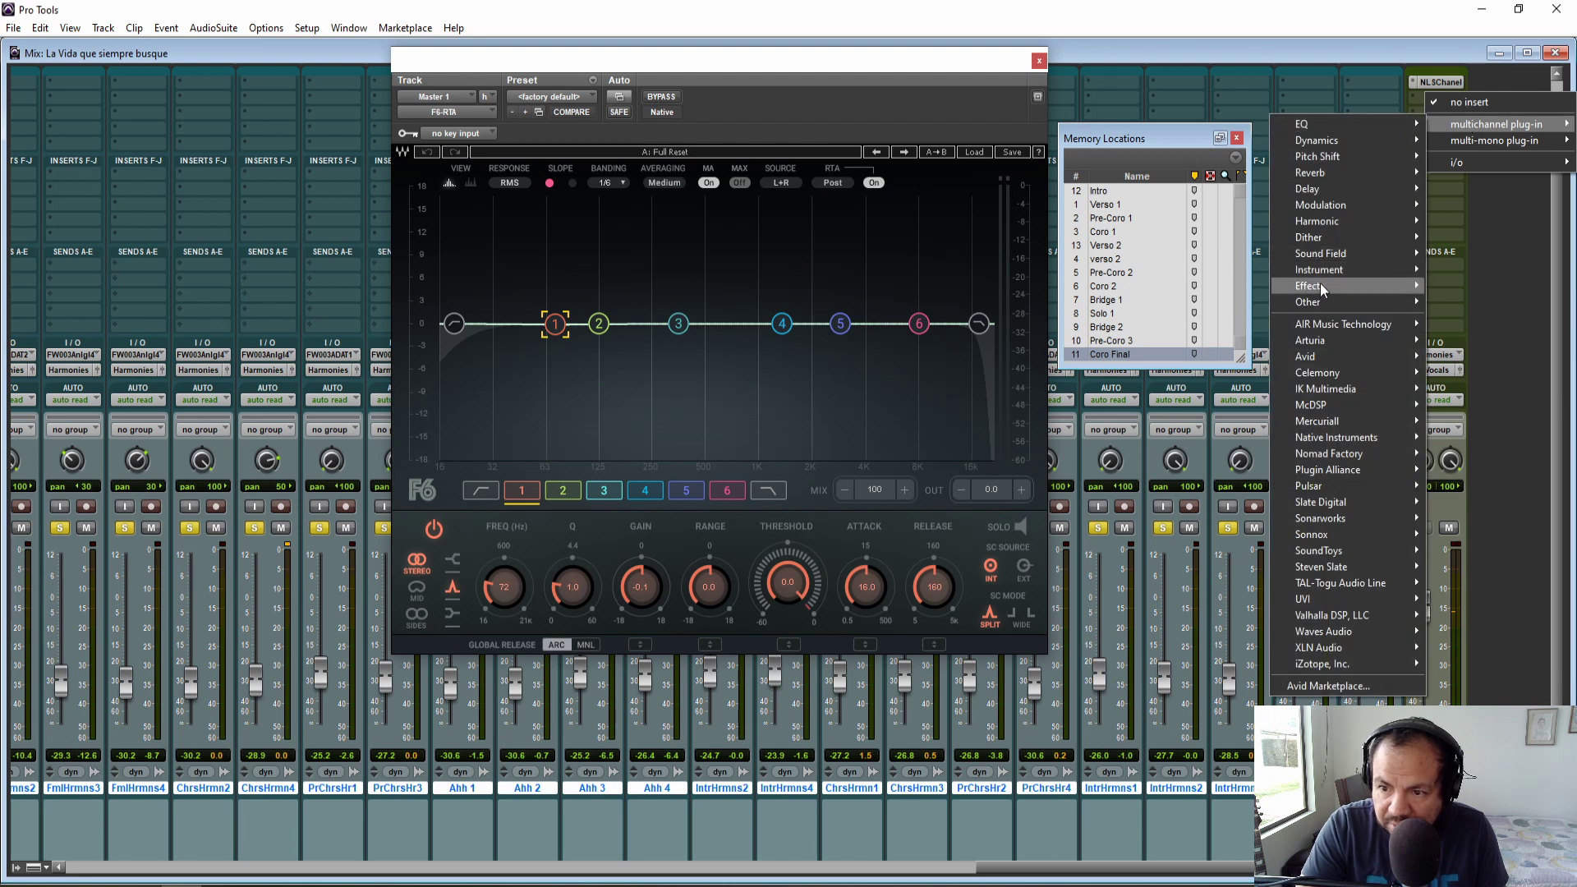
{"action": "mouse_move", "coordinate": [1318, 405]}
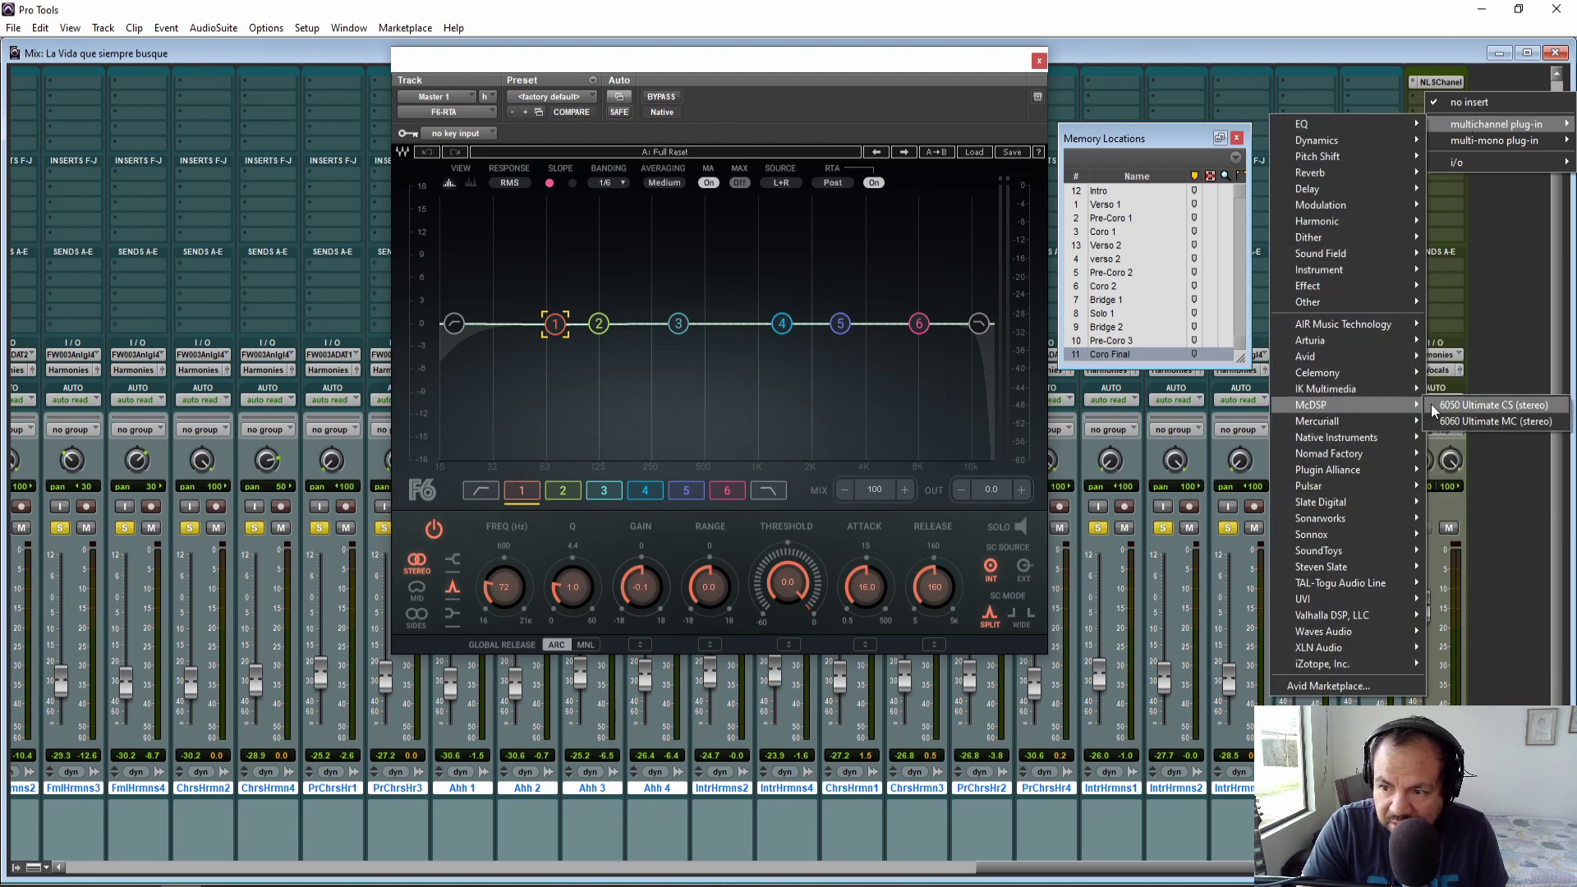
{"action": "left_click", "coordinate": [1451, 421]}
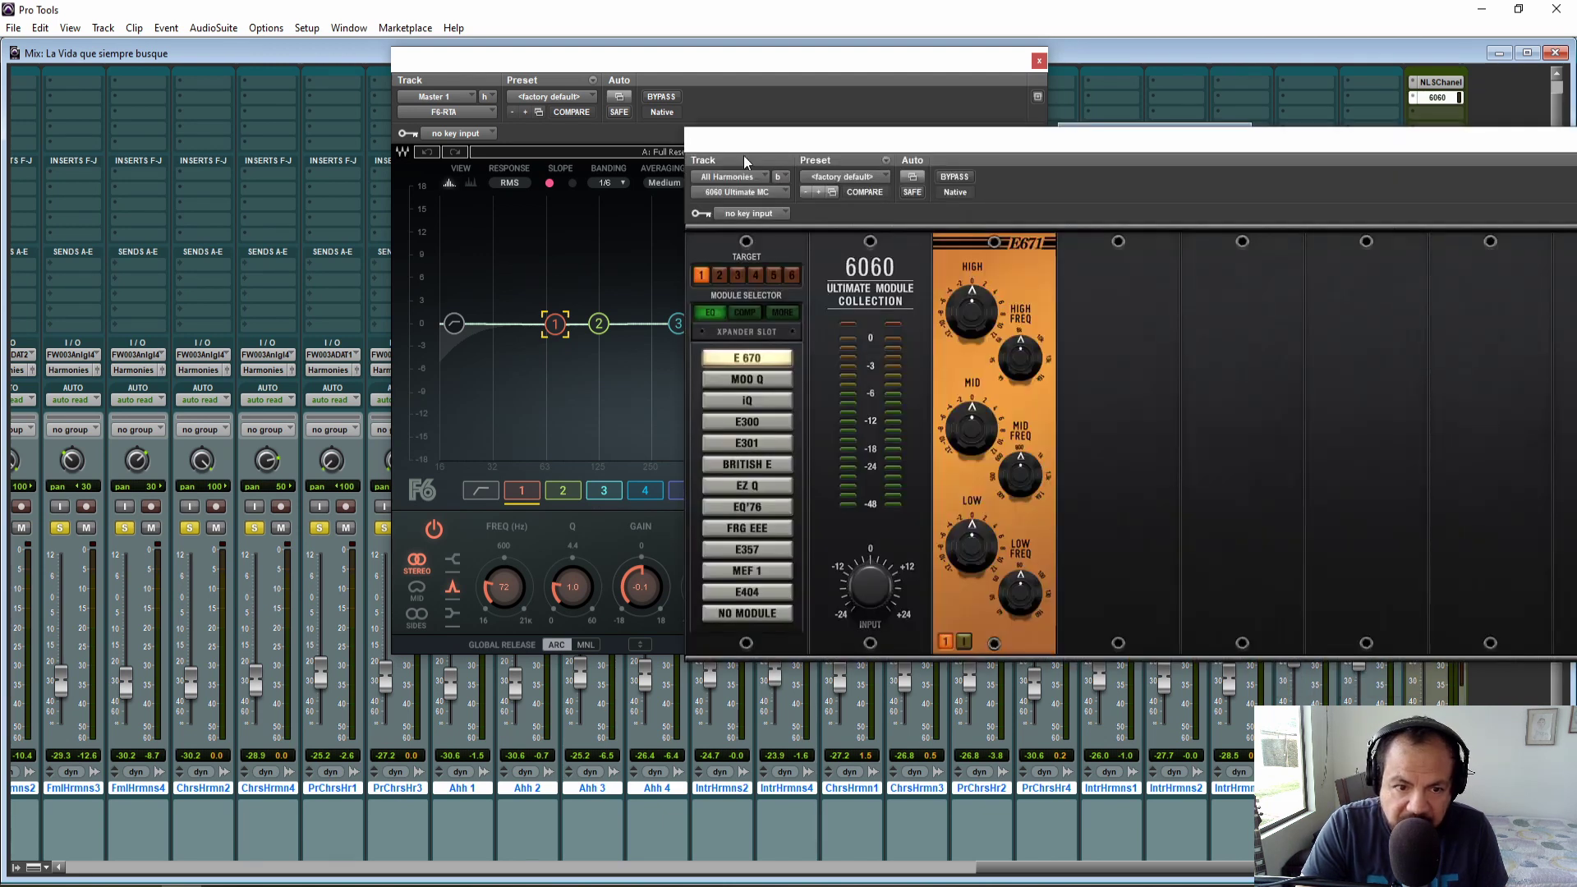
{"action": "left_click", "coordinate": [746, 464]}
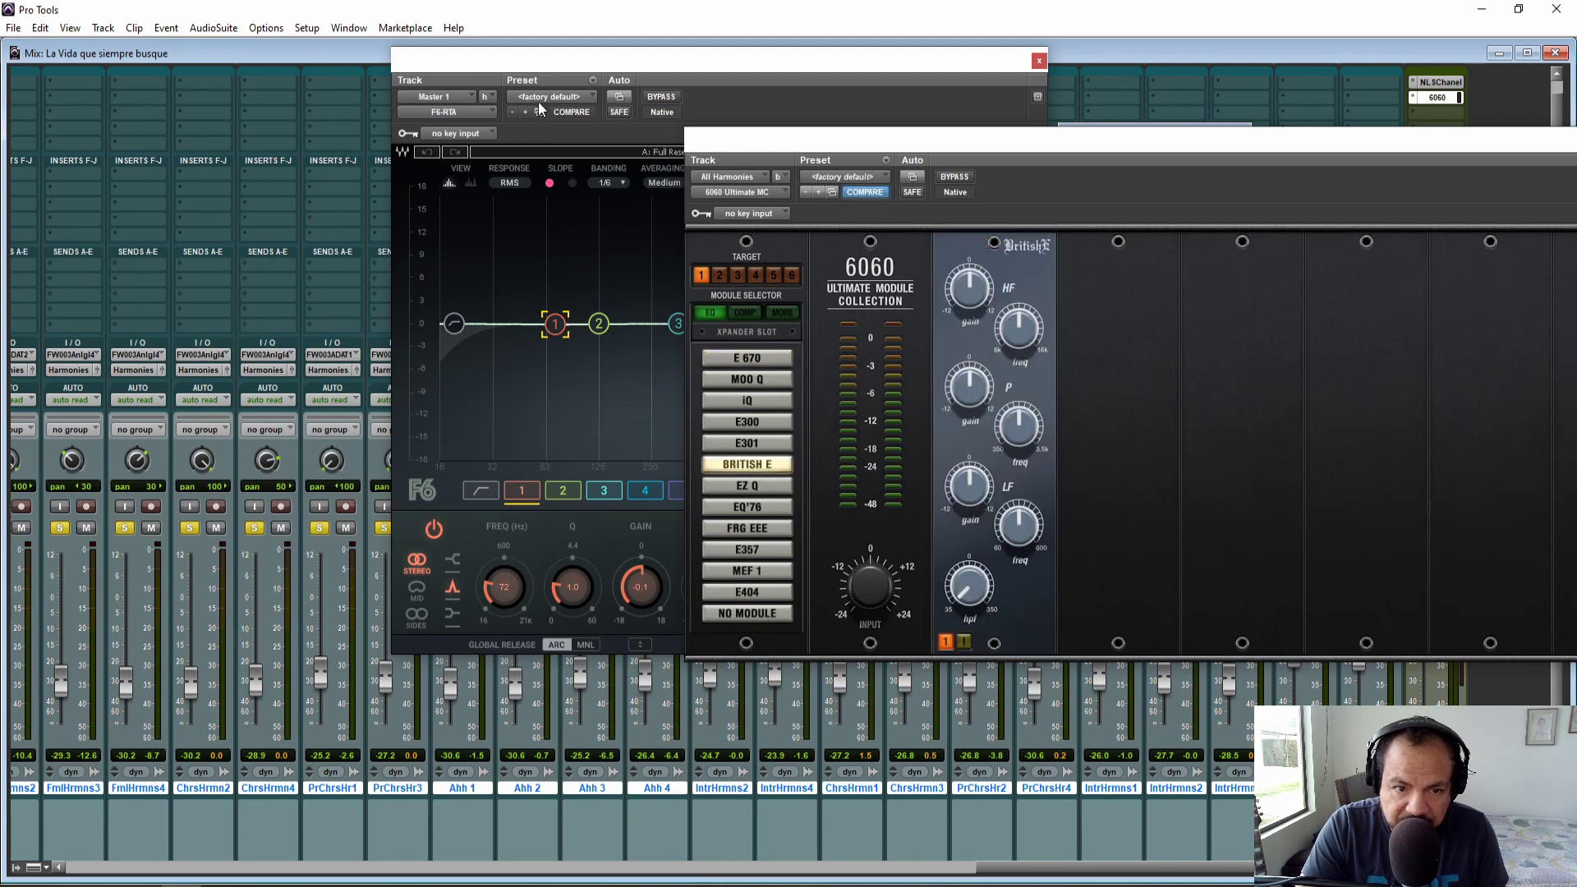
{"action": "left_click_drag", "start_coordinate": [606, 59], "coordinate": [347, 70]}
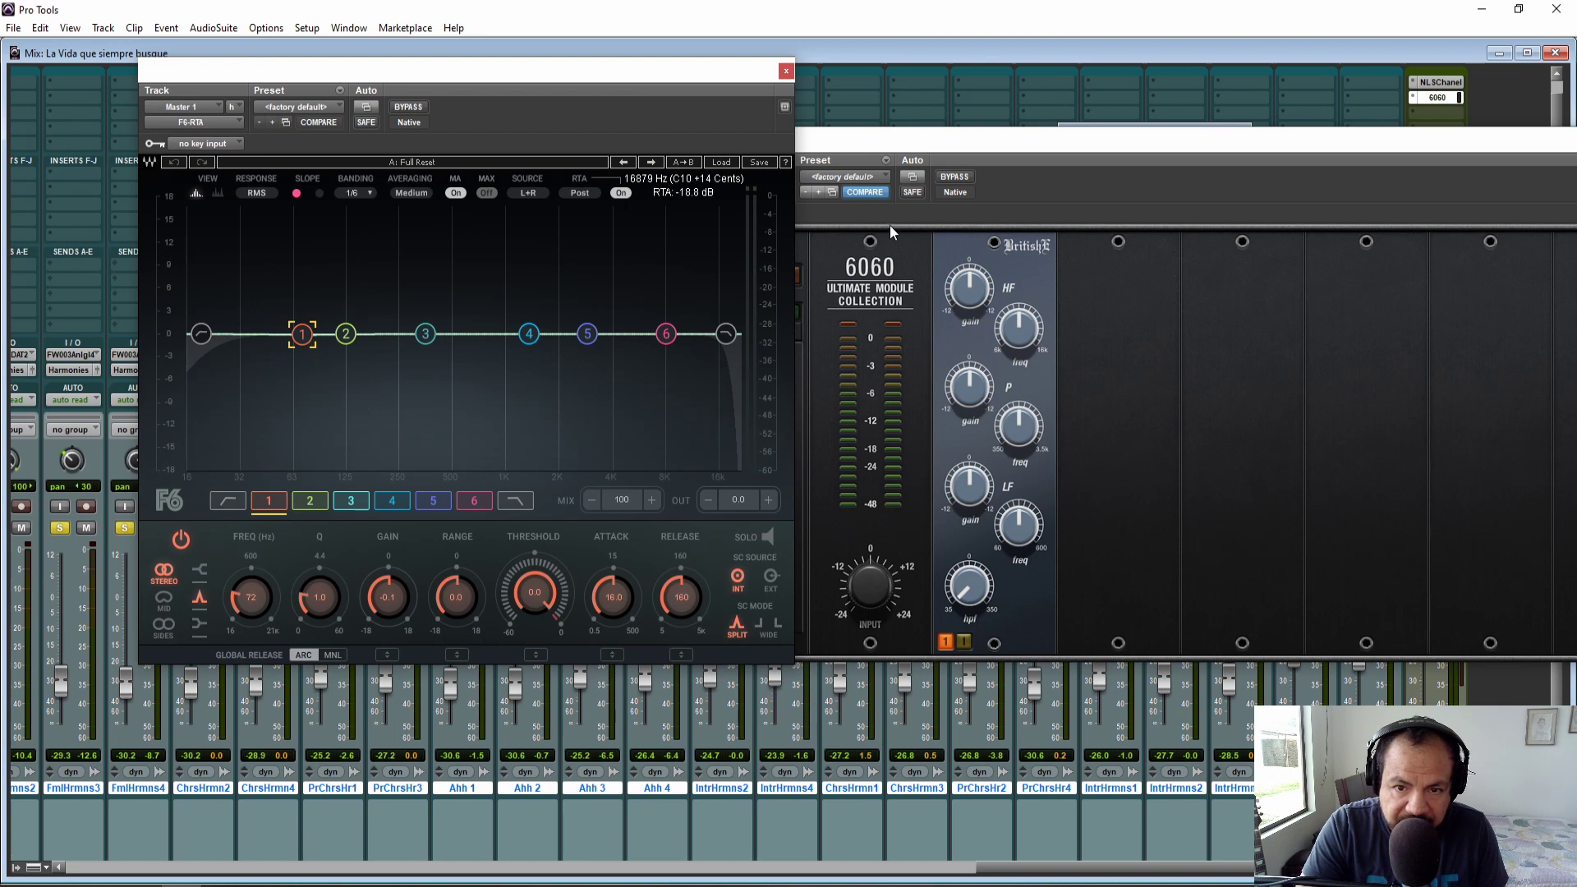
- Play the soloed harmonies at Coro Final and raise the British E module's high-pass filter frequency
{"action": "key", "text": "ctrl+KP_5"}
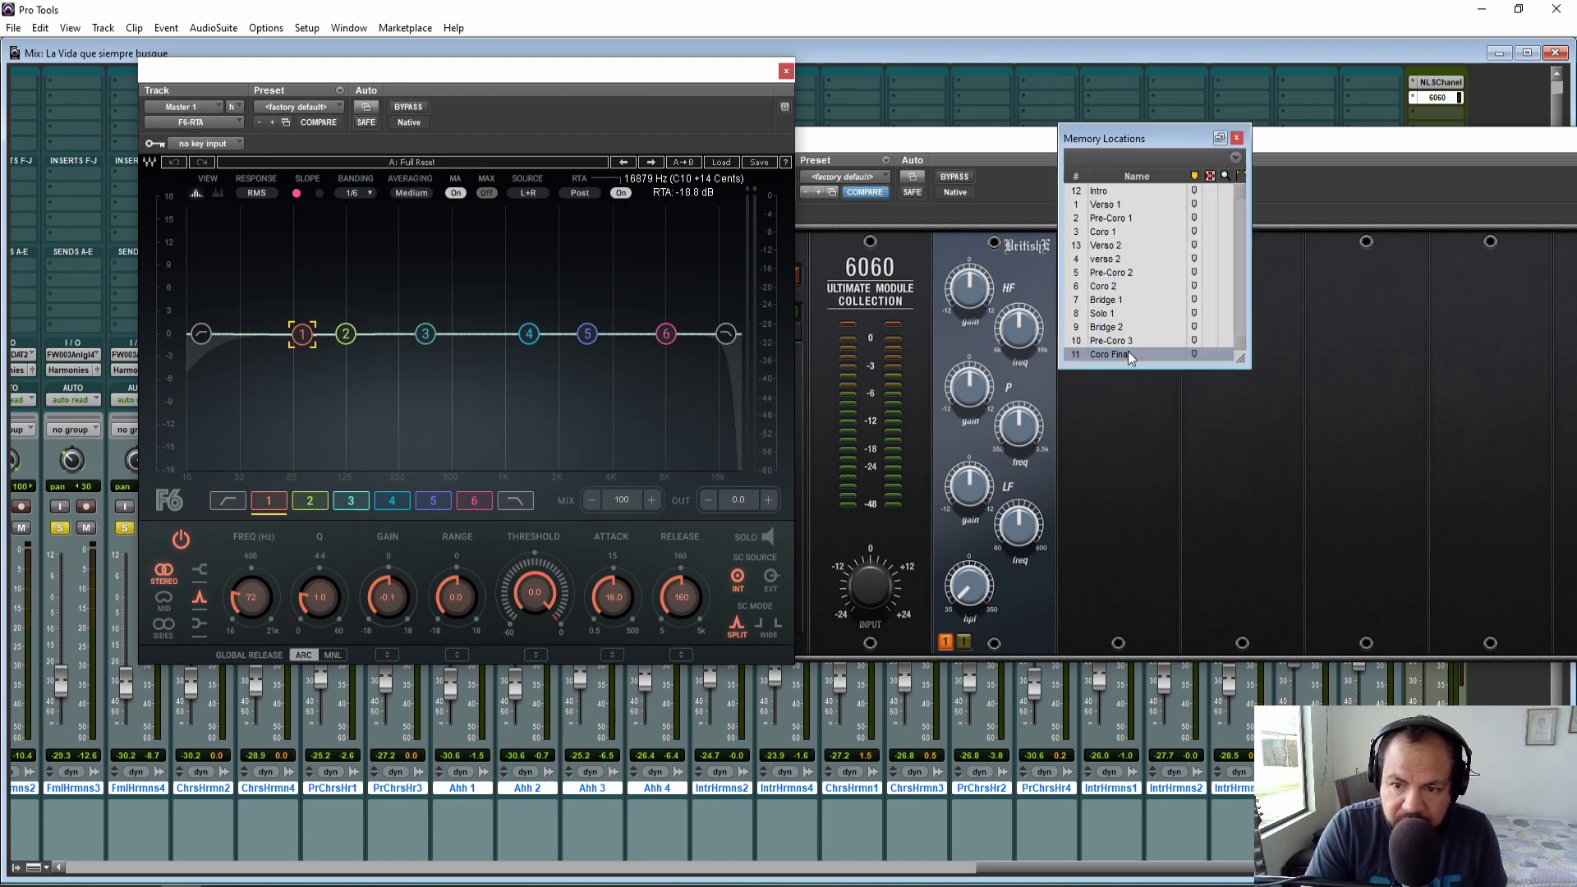
{"action": "key", "text": "space"}
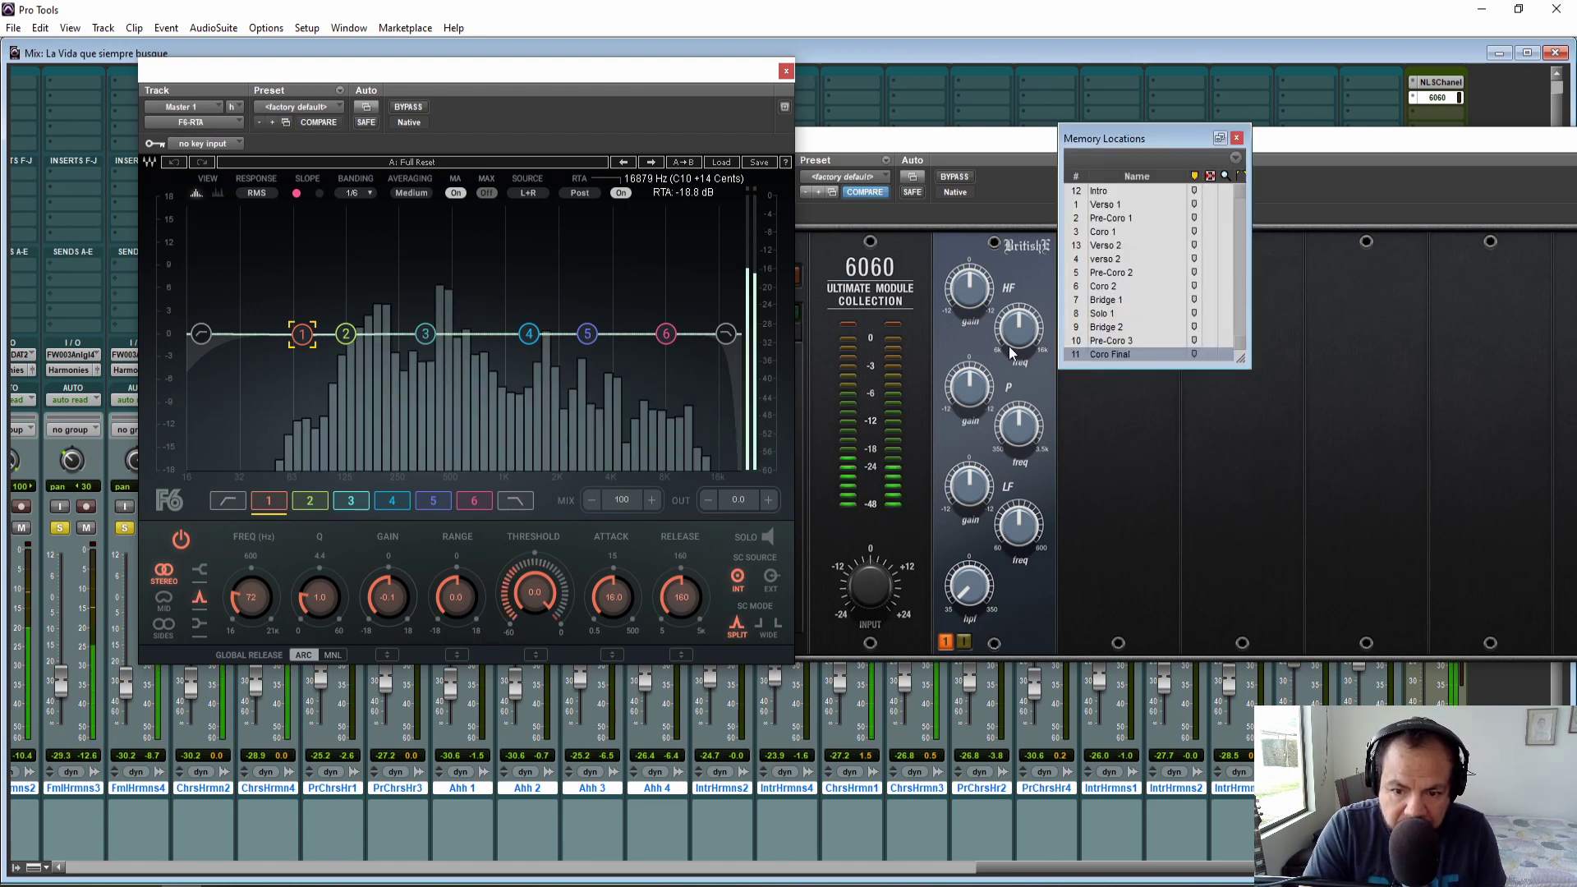
{"action": "left_click", "coordinate": [971, 569]}
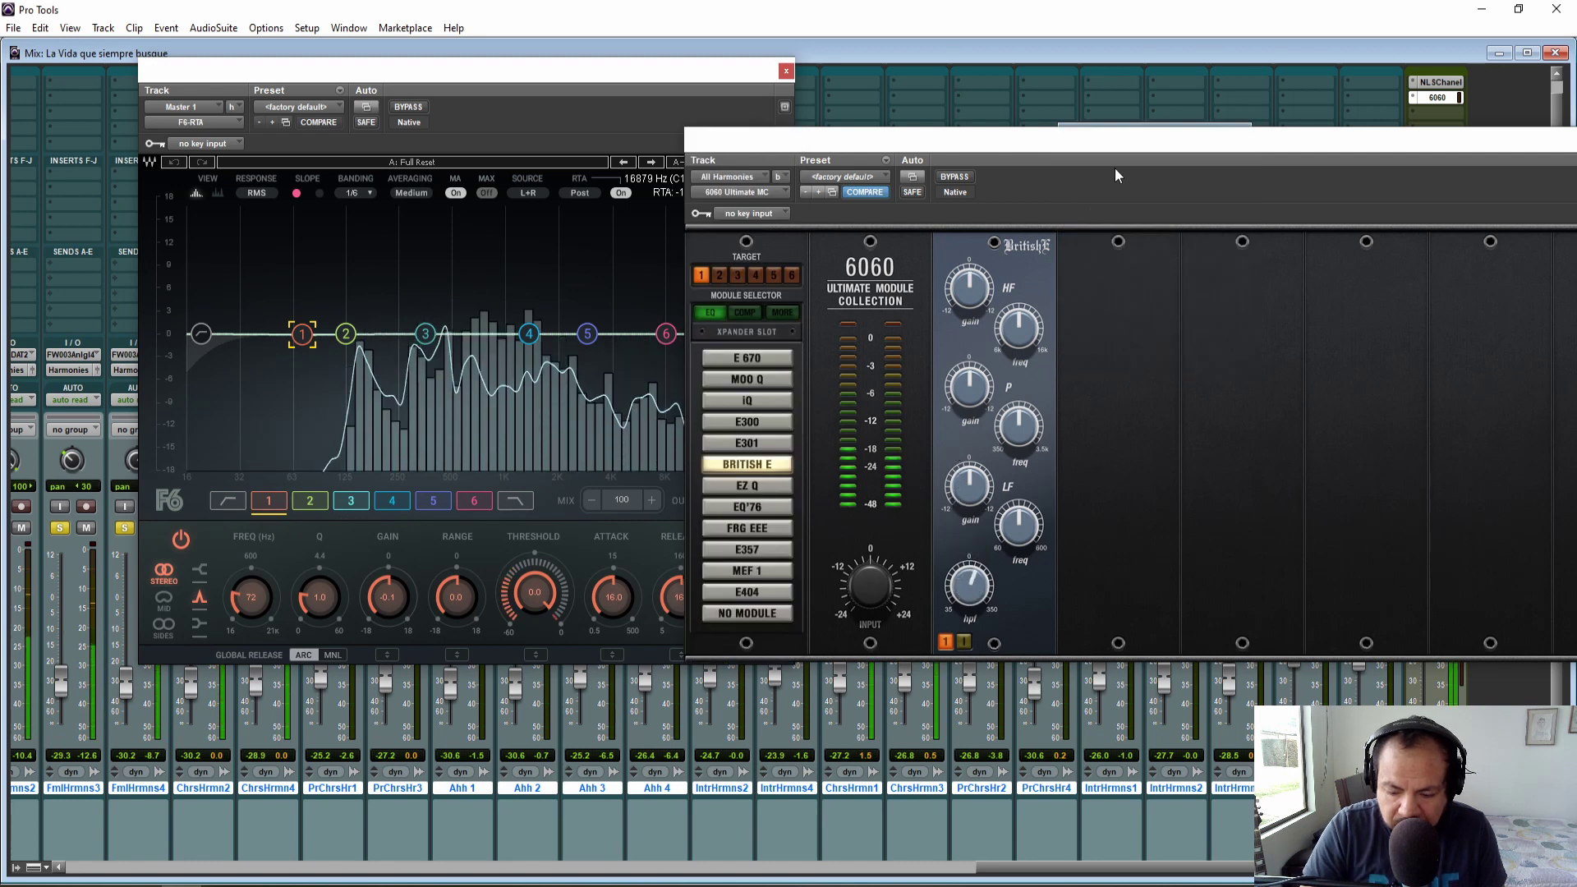
{"action": "key", "text": "ctrl+KP_5"}
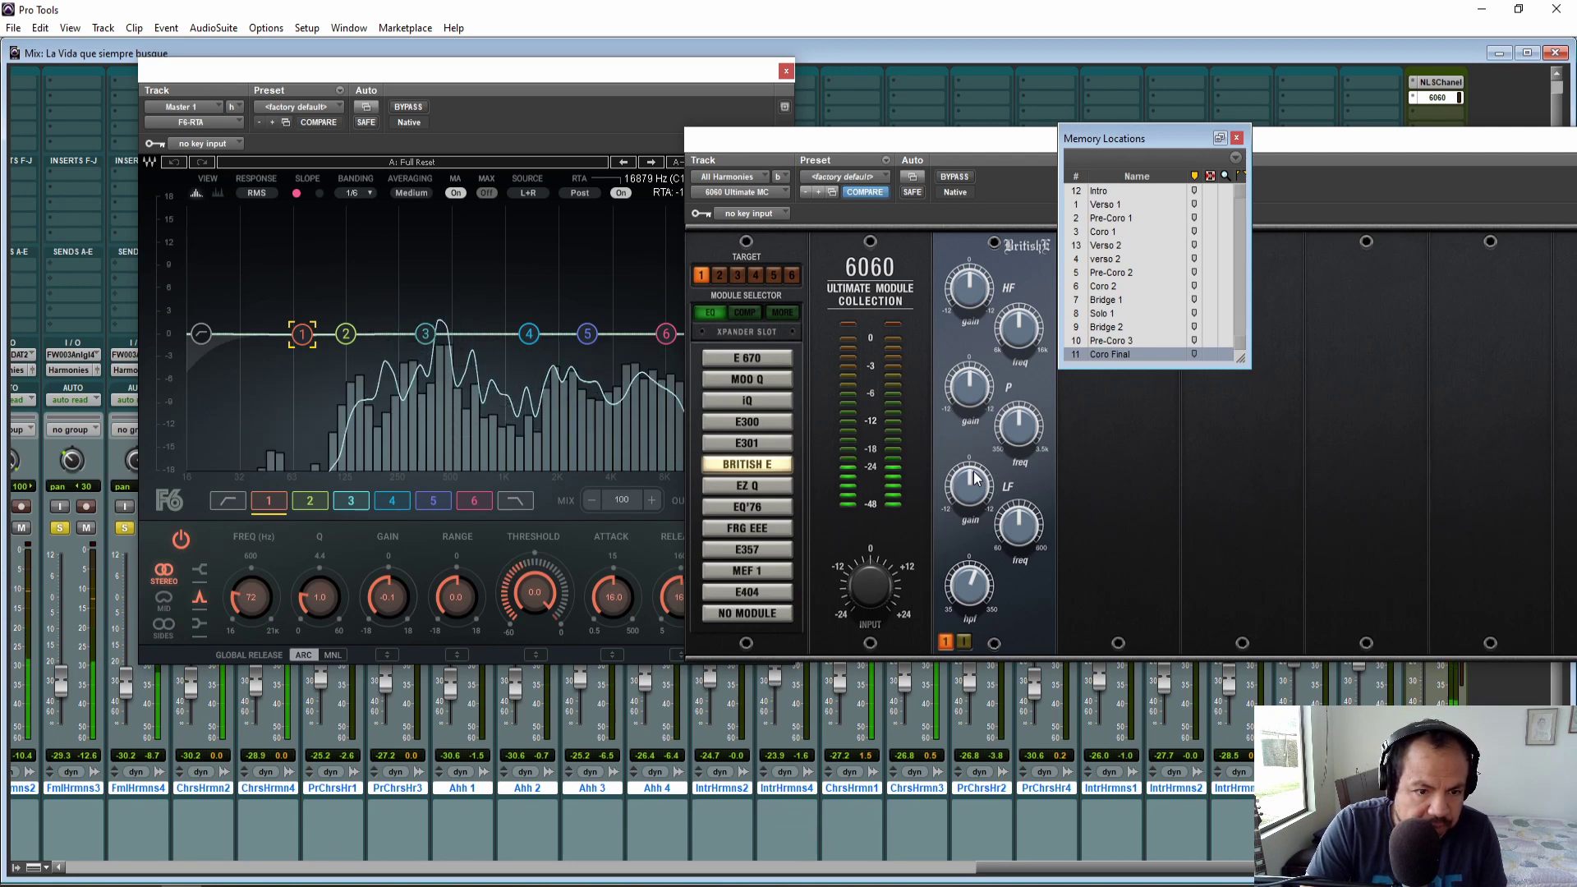
- In British E, raise the LF frequency and cut its gain, then raise the P frequency and boost its gain to about 1.9
{"action": "left_click_drag", "start_coordinate": [1015, 544], "coordinate": [978, 484]}
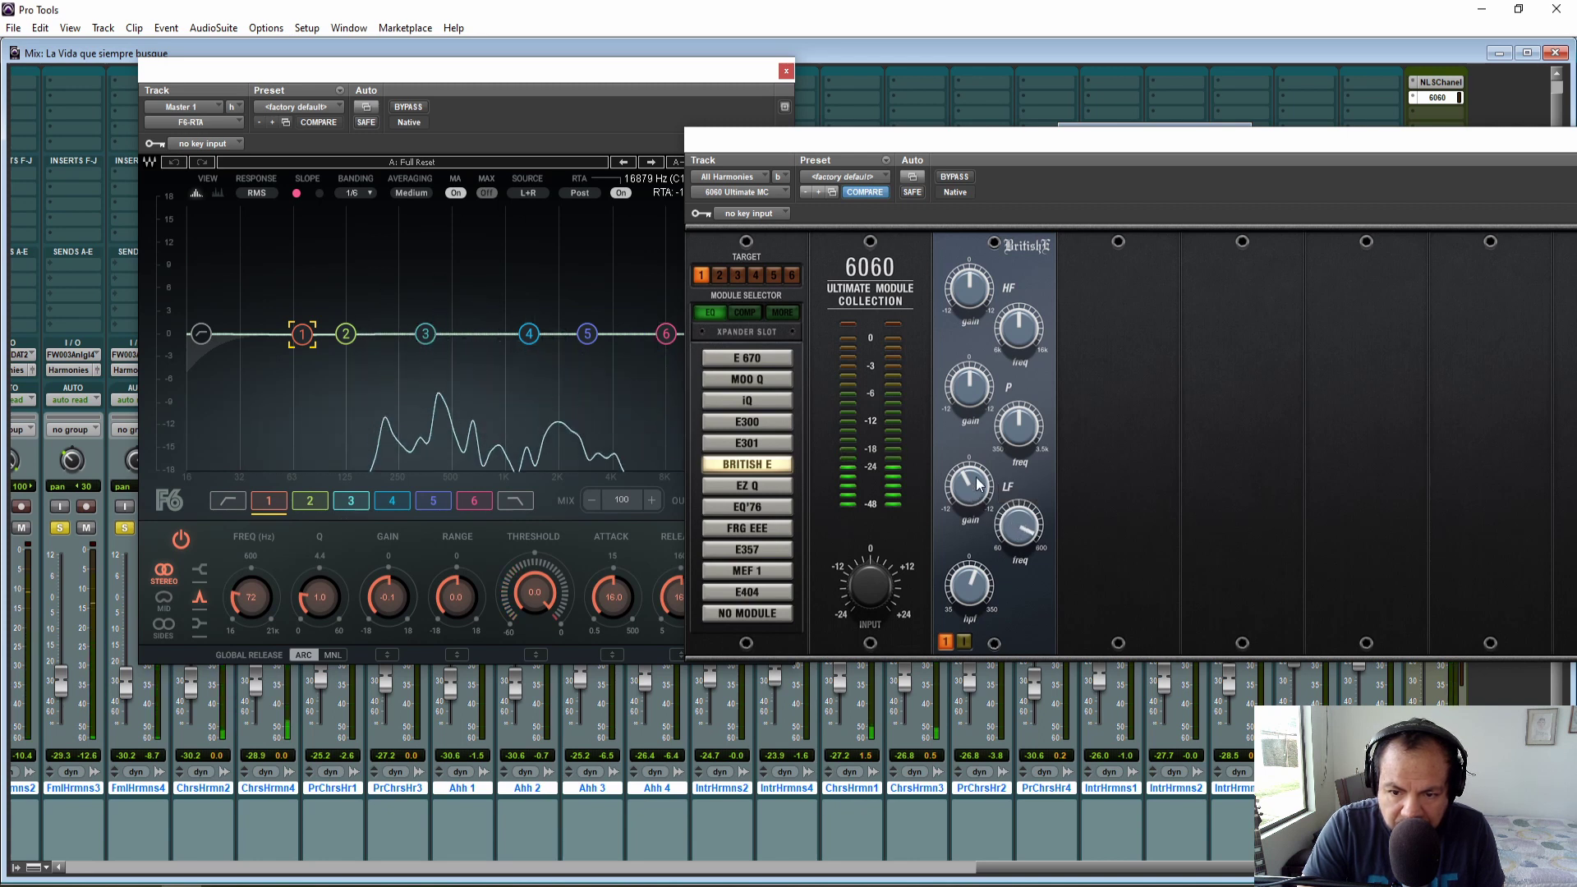
{"action": "left_click_drag", "start_coordinate": [1018, 425], "coordinate": [1014, 297]}
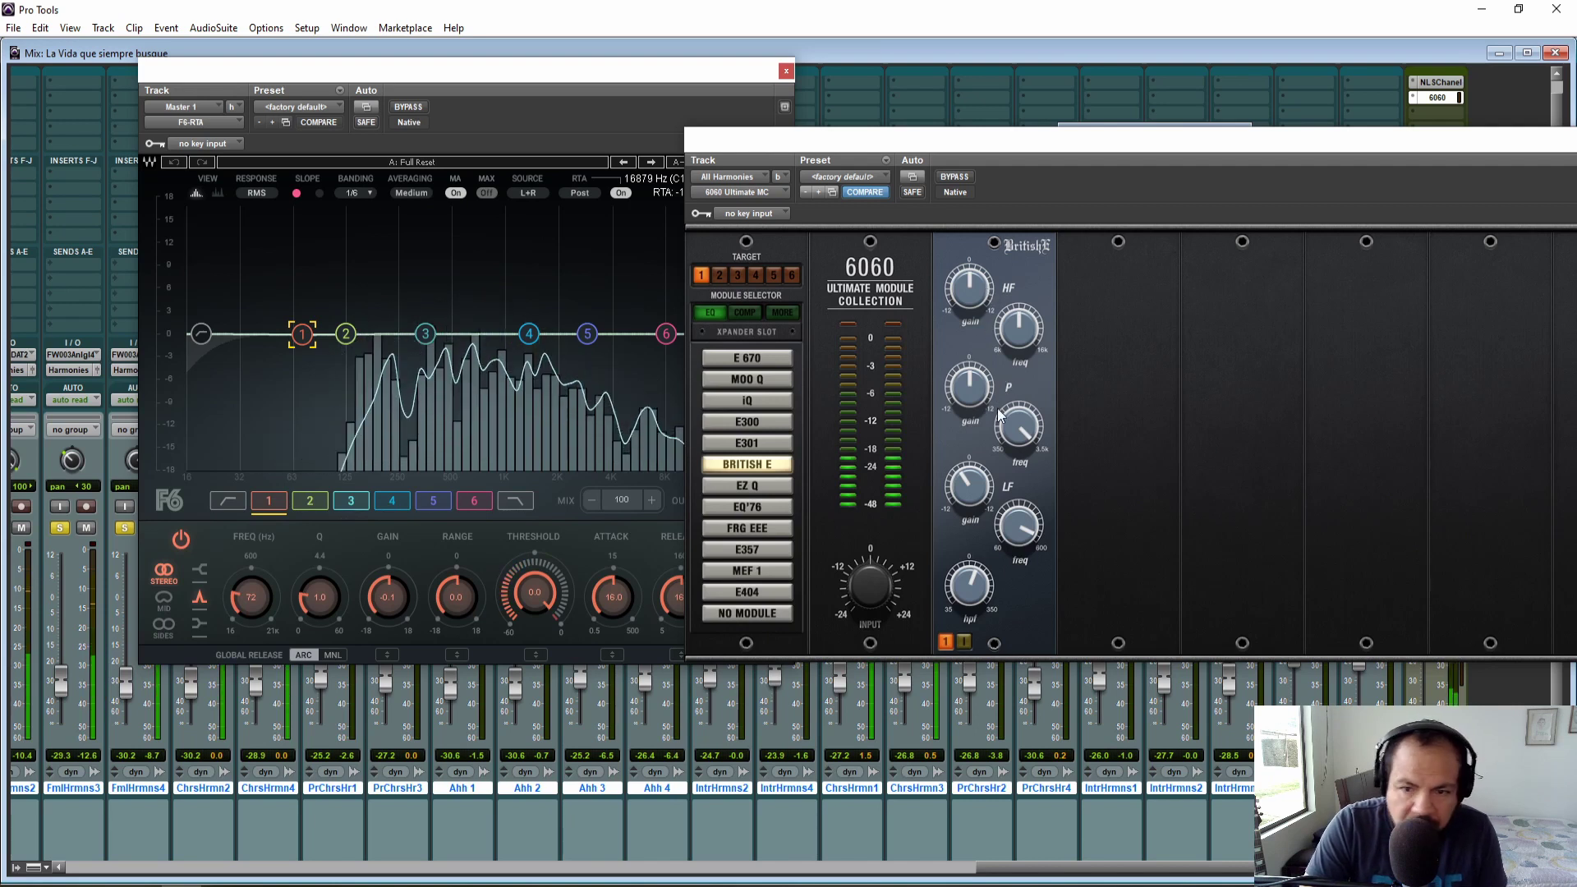
{"action": "left_click_drag", "start_coordinate": [971, 389], "coordinate": [971, 386]}
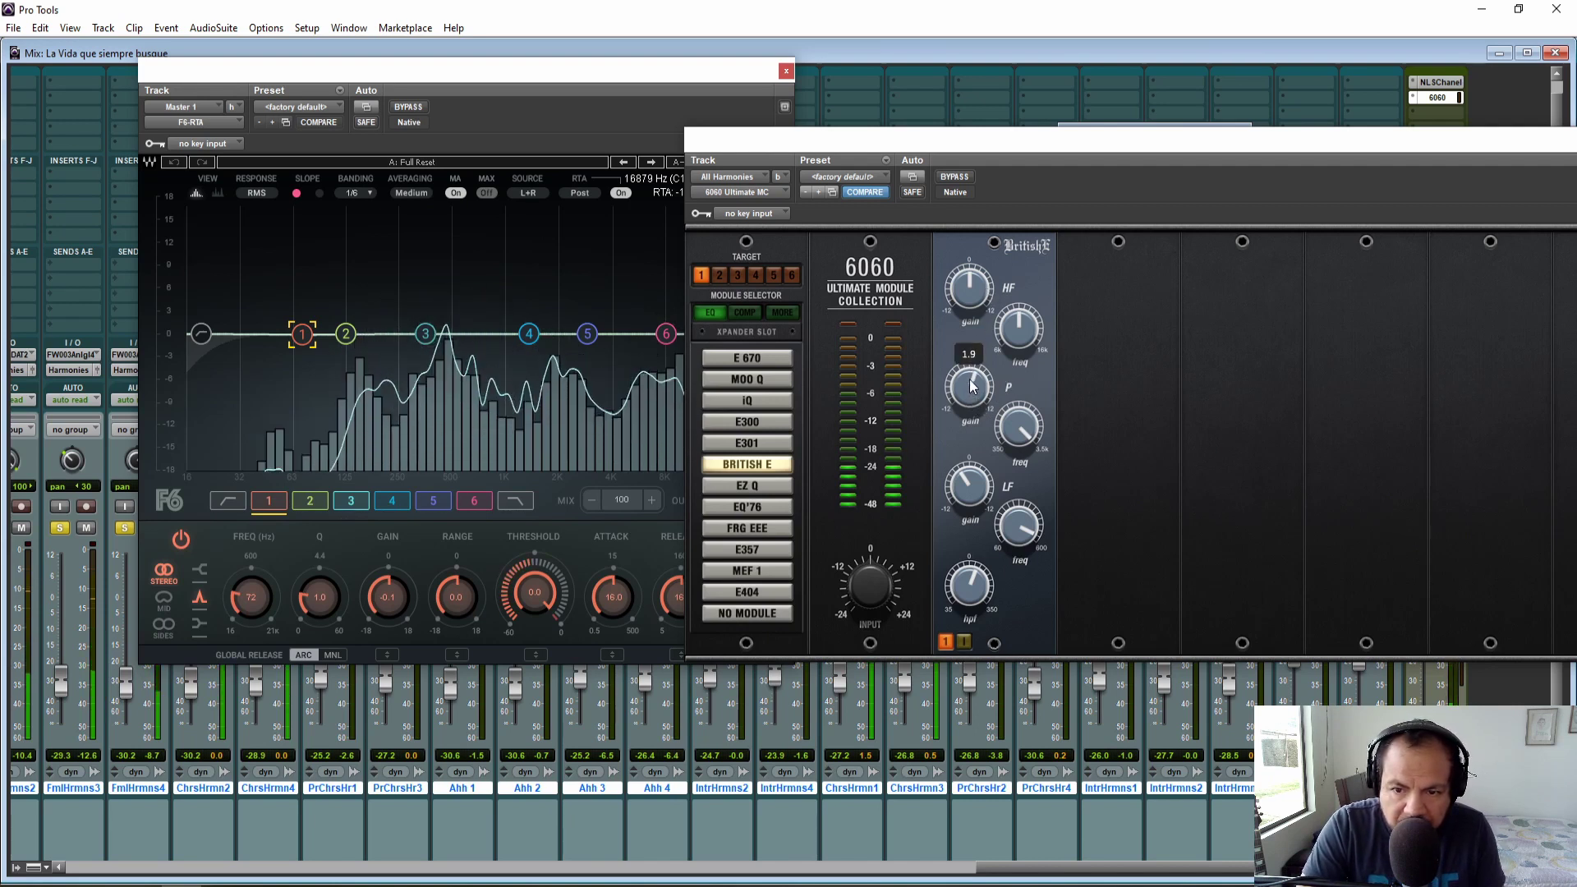
- Compare the harmonies with and without the 6060 Ultimate MC by toggling its bypass during playback
{"action": "left_click", "coordinate": [954, 177]}
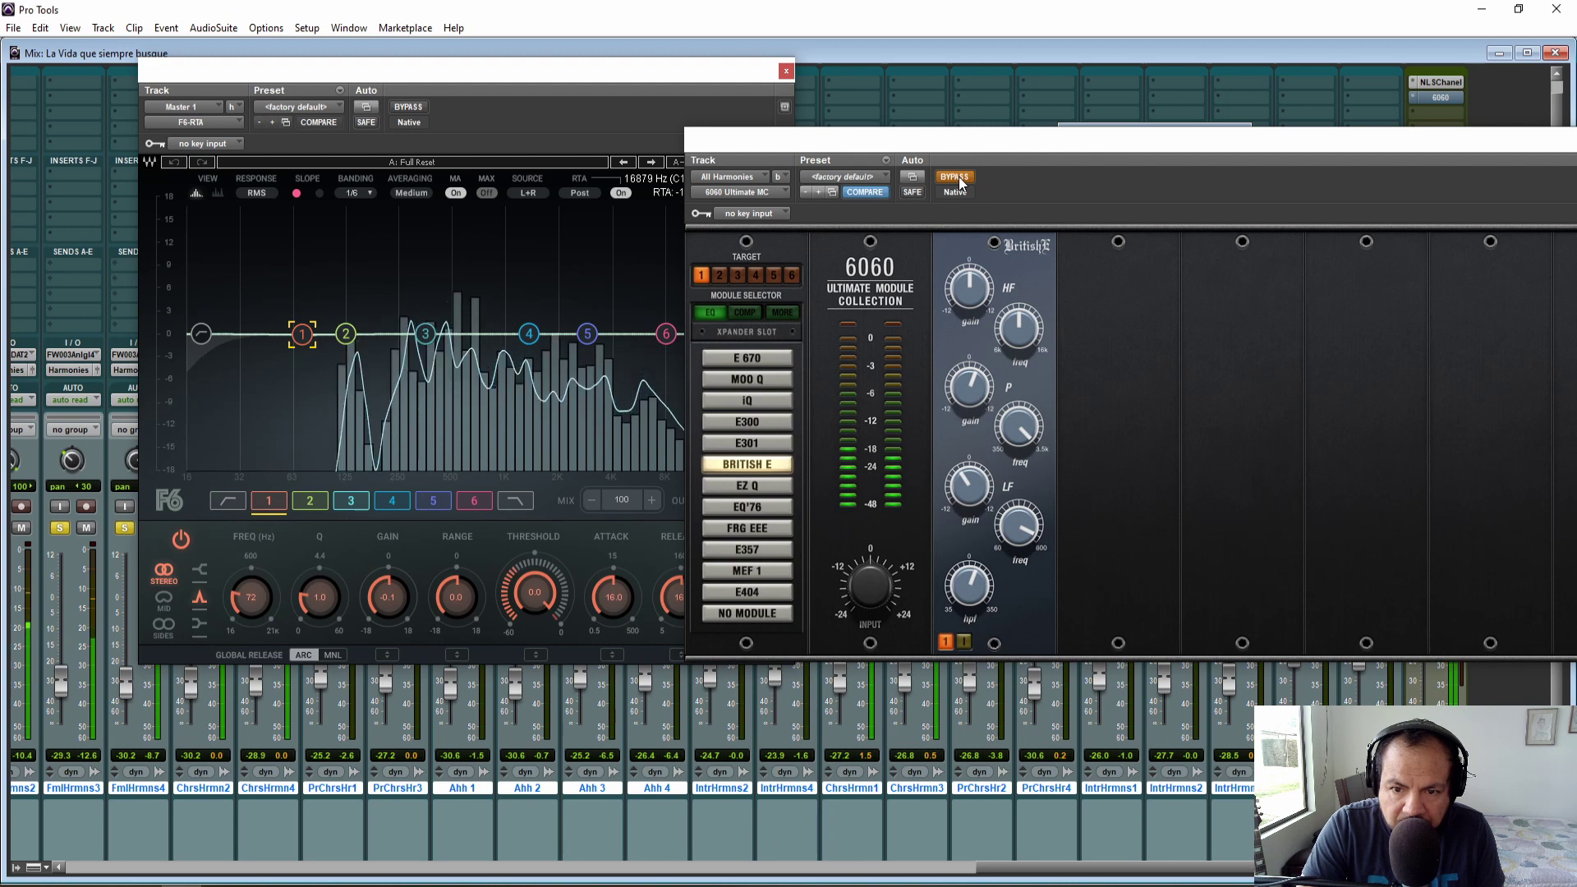
{"action": "left_click", "coordinate": [958, 179]}
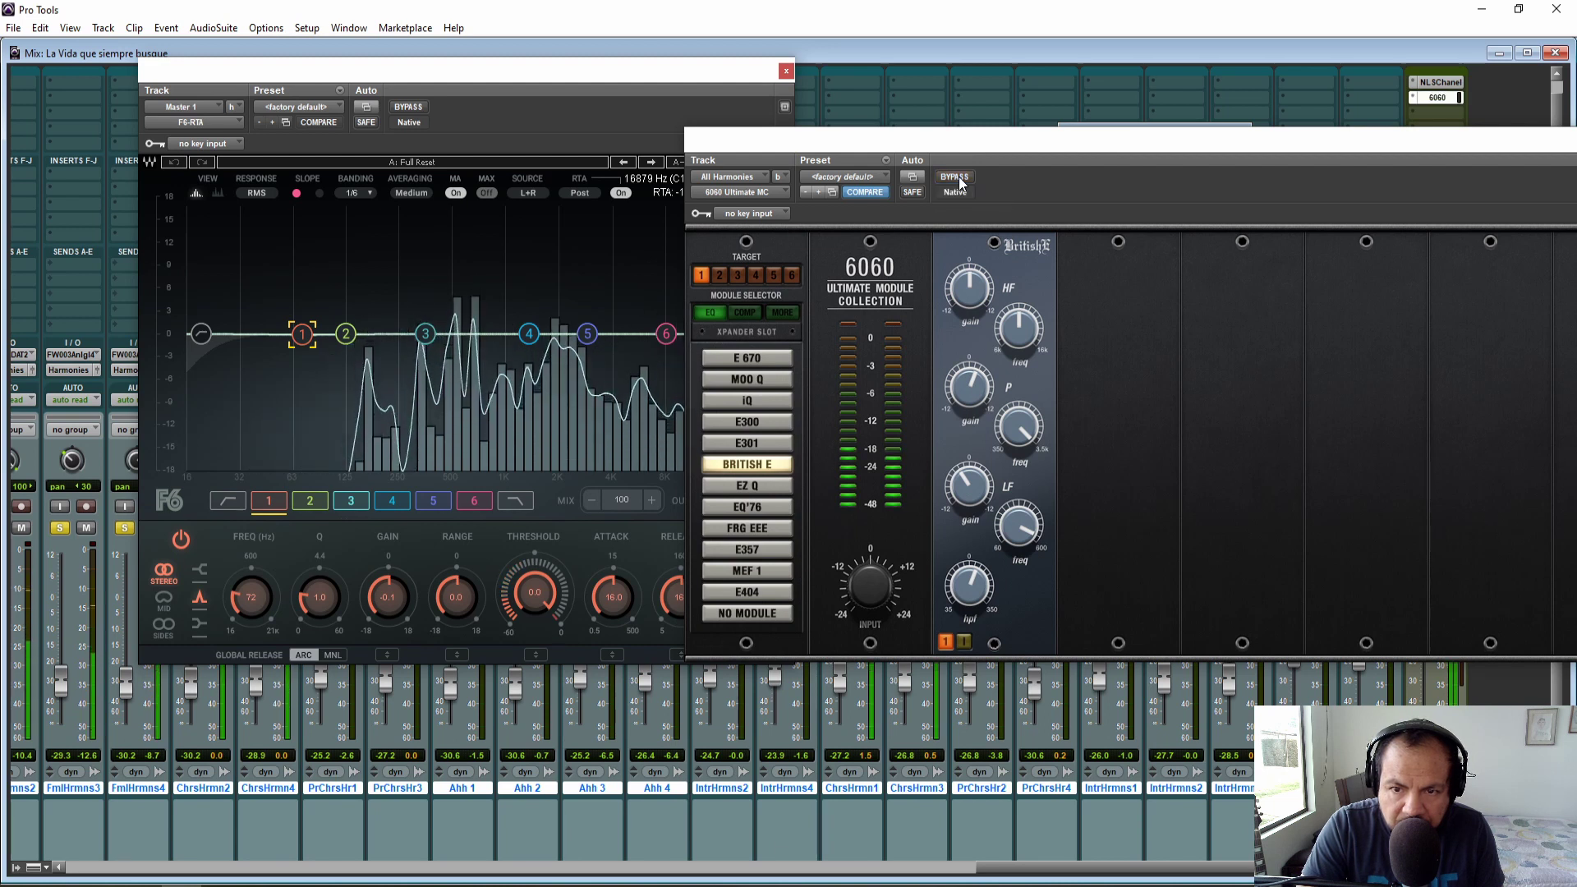
{"action": "left_click", "coordinate": [955, 179]}
{"action": "left_click", "coordinate": [955, 178]}
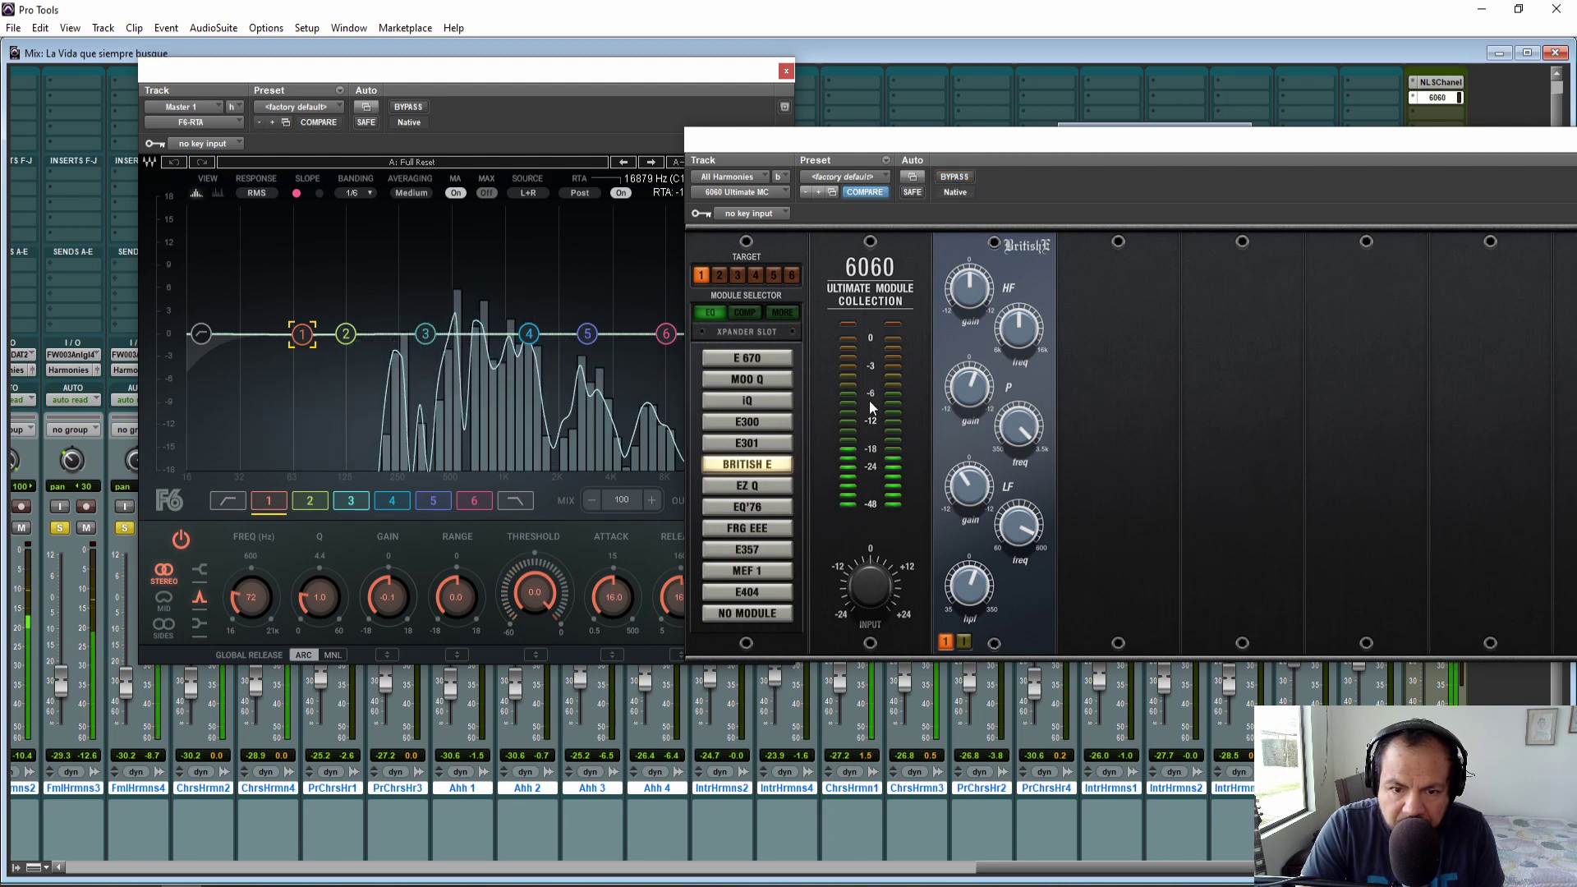
- Load the Shine module into the second slot of the 6060 Ultimate MC and start playback to hear it
{"action": "left_click_drag", "start_coordinate": [1188, 133], "coordinate": [1180, 155]}
{"action": "left_click", "coordinate": [1175, 132]}
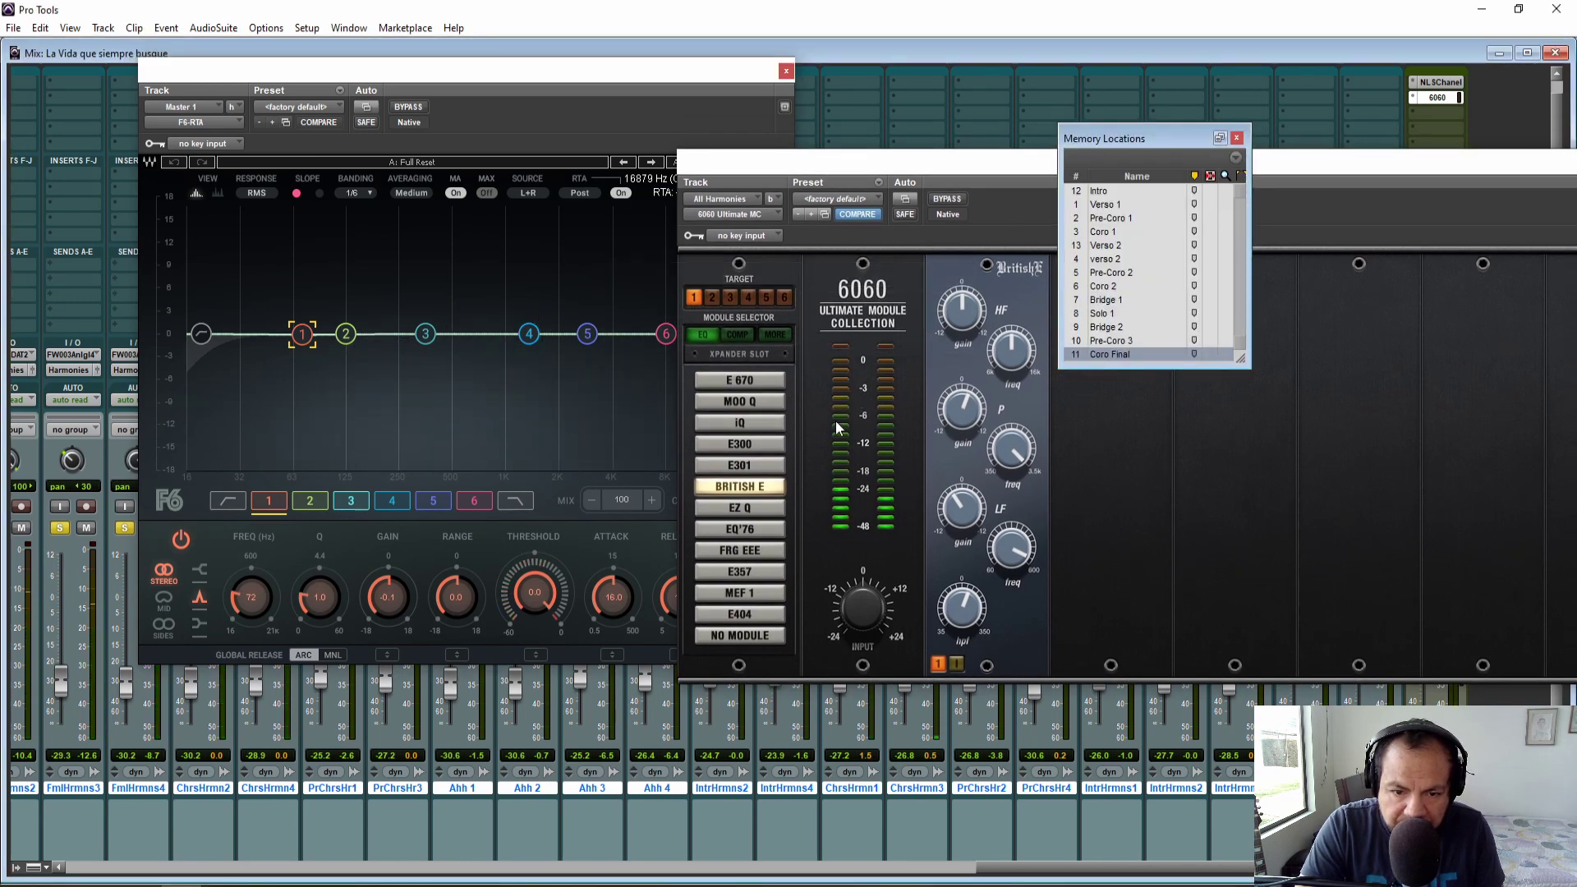
{"action": "left_click", "coordinate": [1120, 490]}
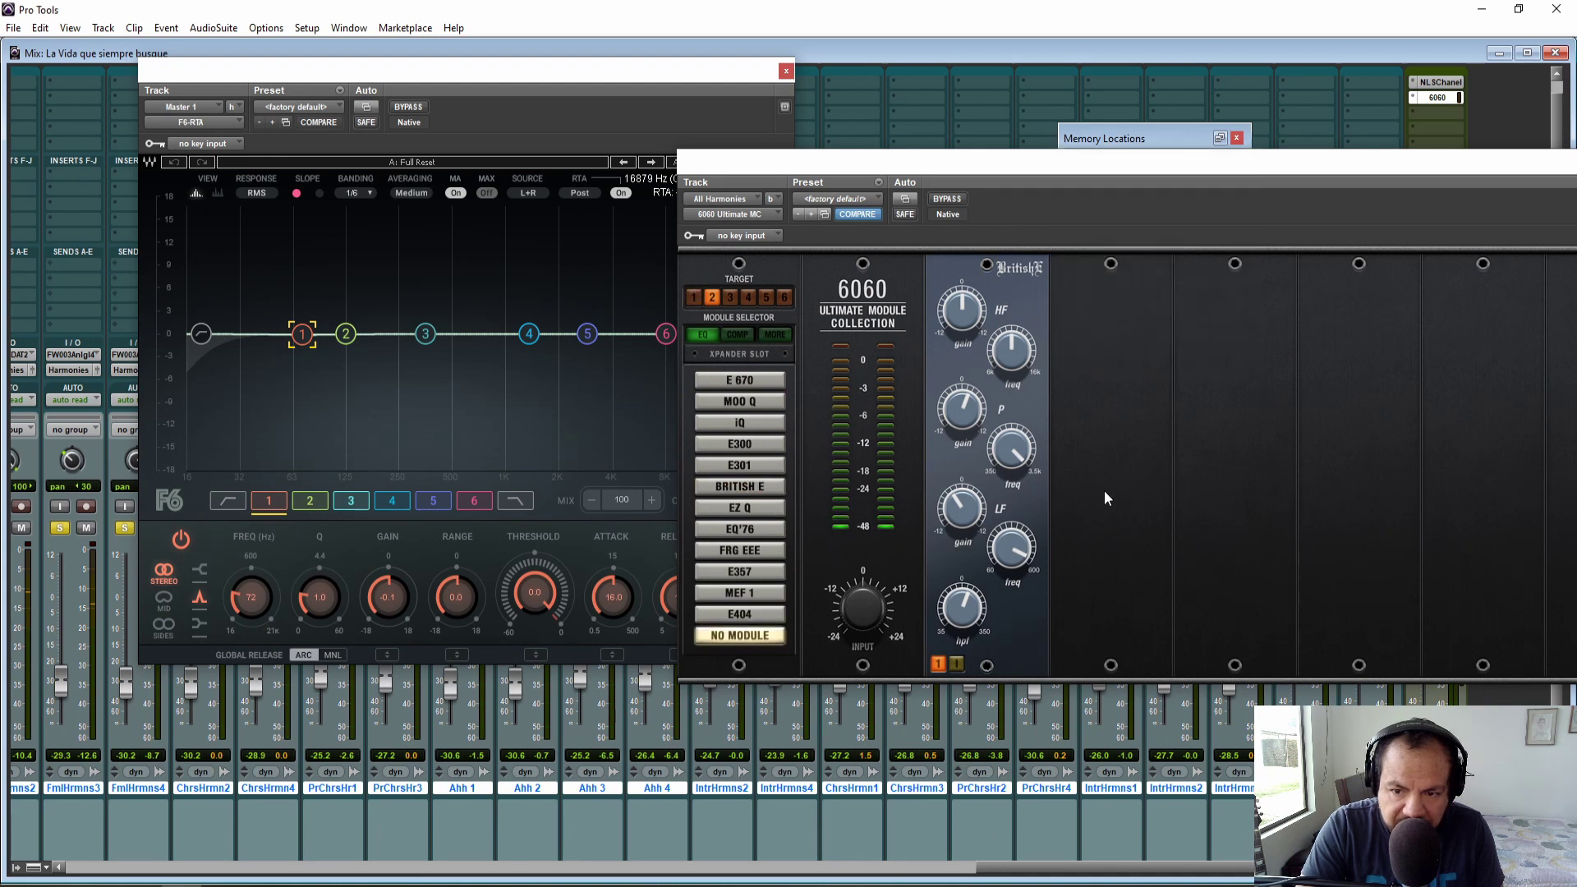
{"action": "left_click", "coordinate": [772, 335]}
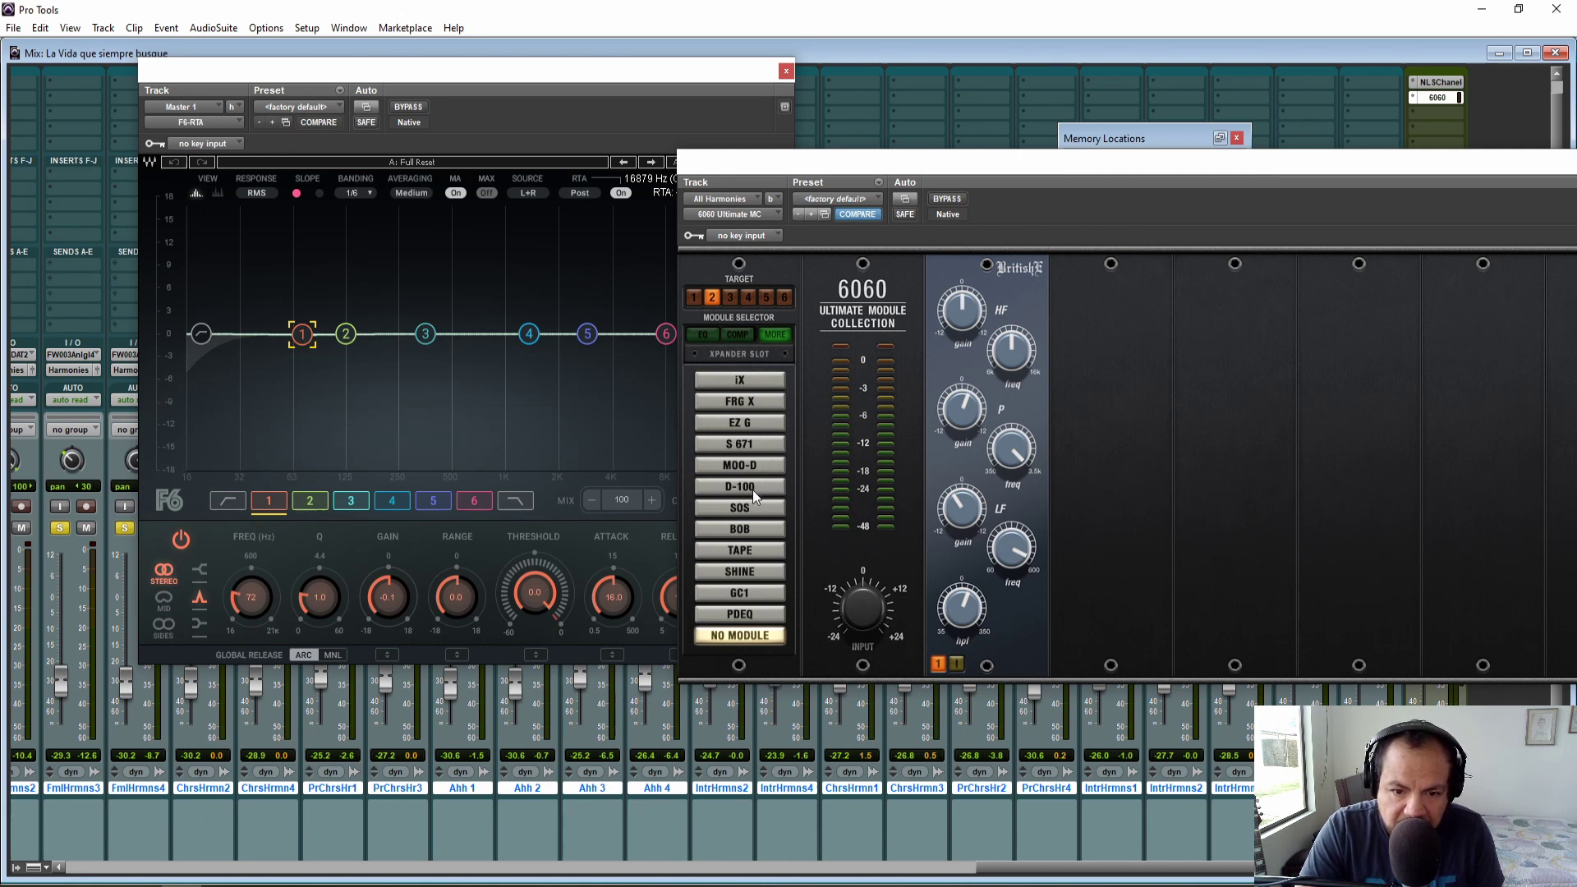
{"action": "left_click", "coordinate": [752, 573]}
{"action": "key", "text": "space"}
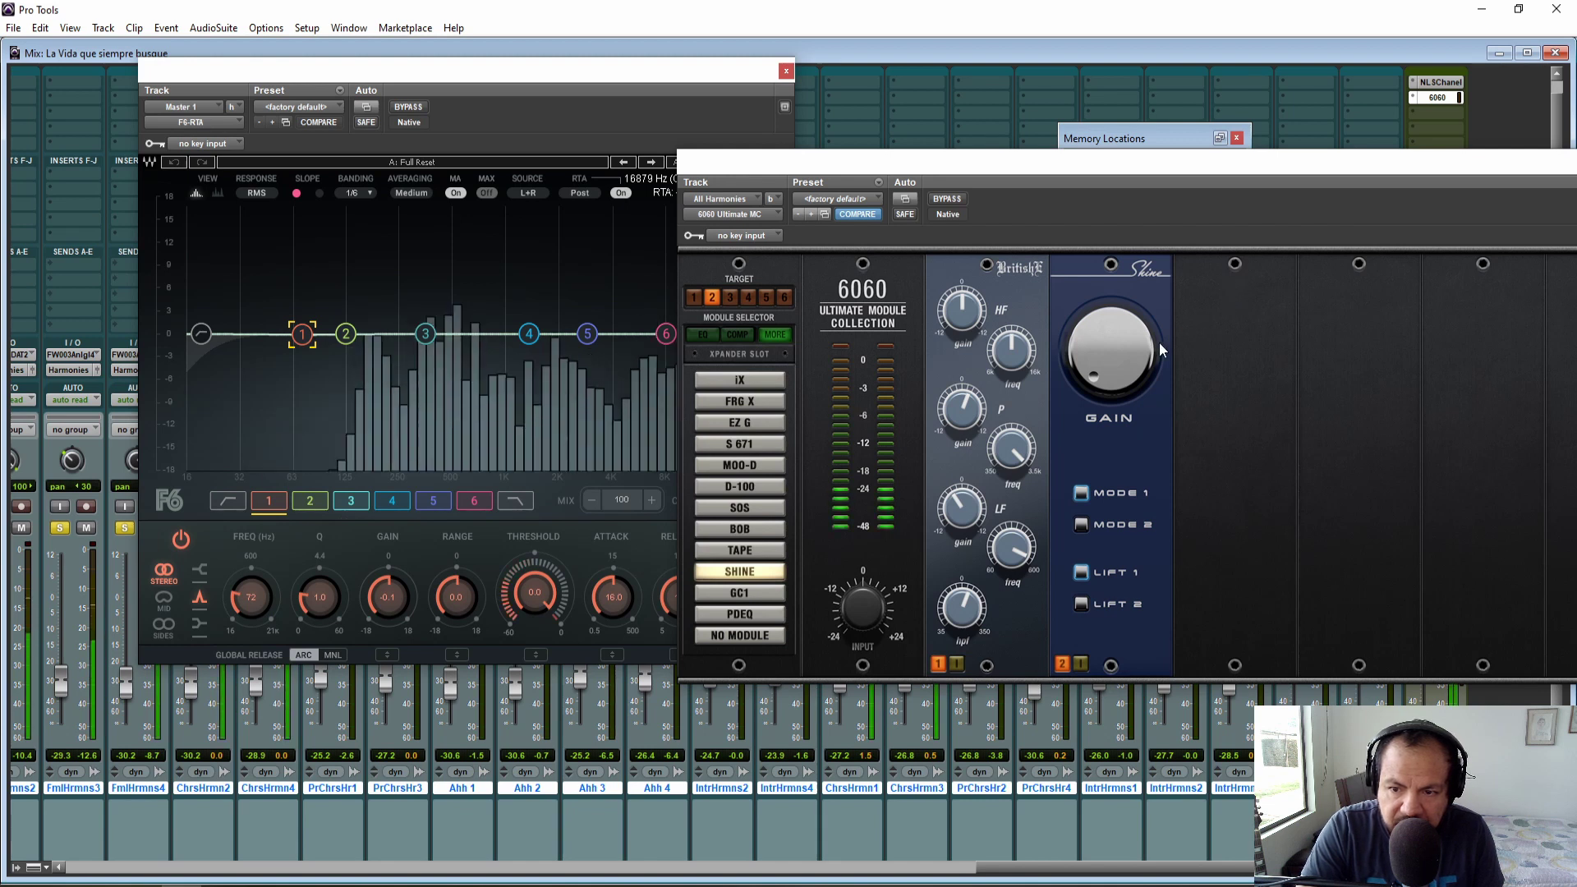
- Raise the Shine module's gain and compare the harmonies with the 6060 Ultimate MC bypassed and active
{"action": "left_click_drag", "start_coordinate": [1110, 363], "coordinate": [1088, 267]}
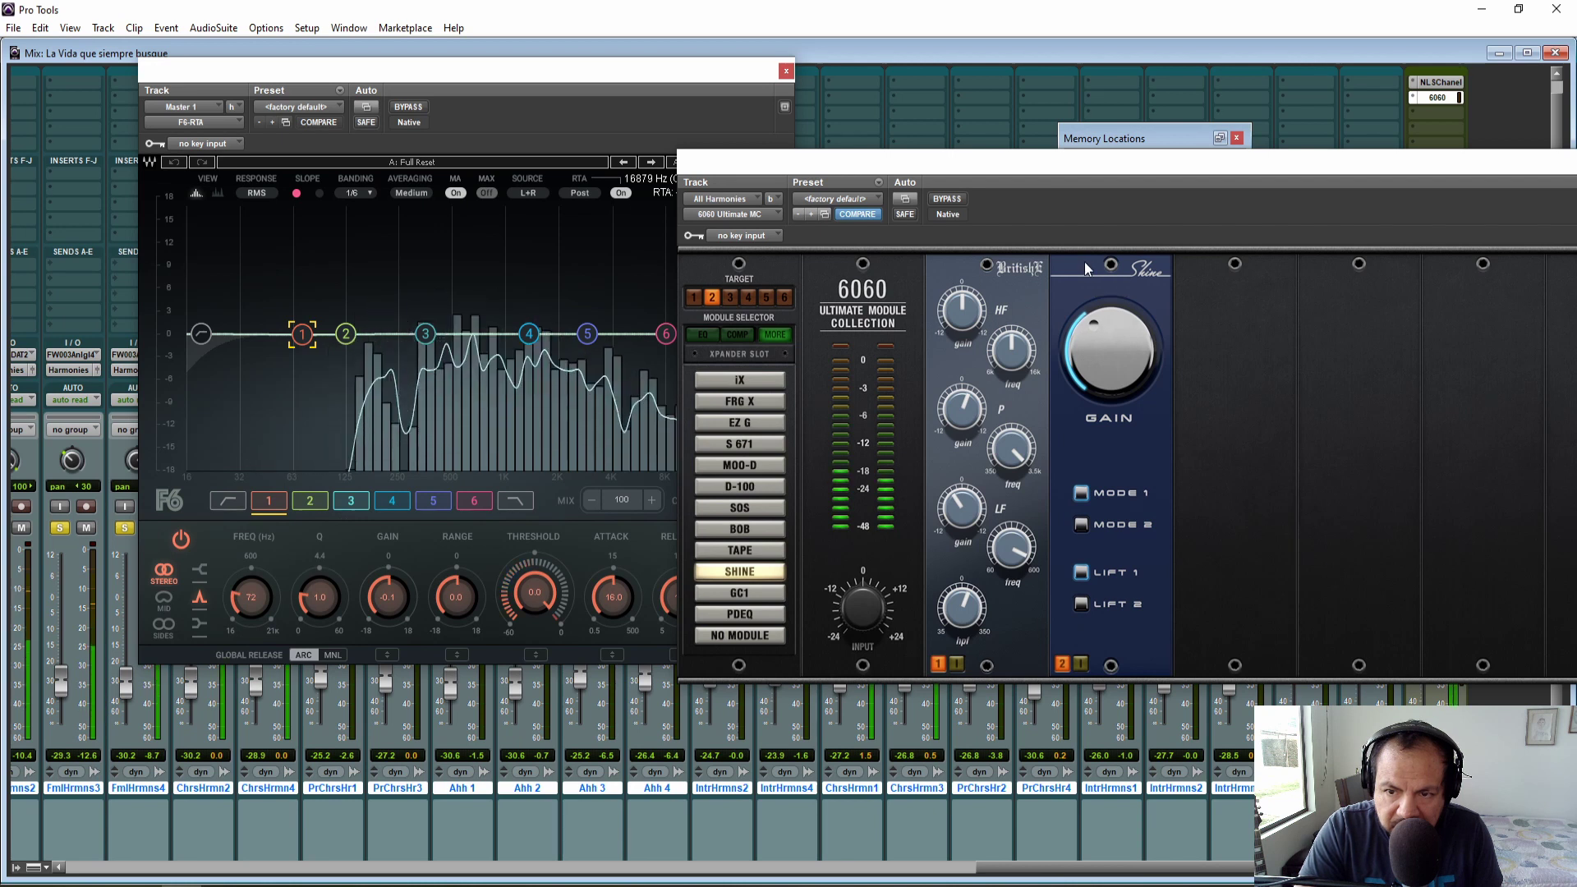
{"action": "left_click", "coordinate": [944, 200]}
{"action": "left_click", "coordinate": [939, 201]}
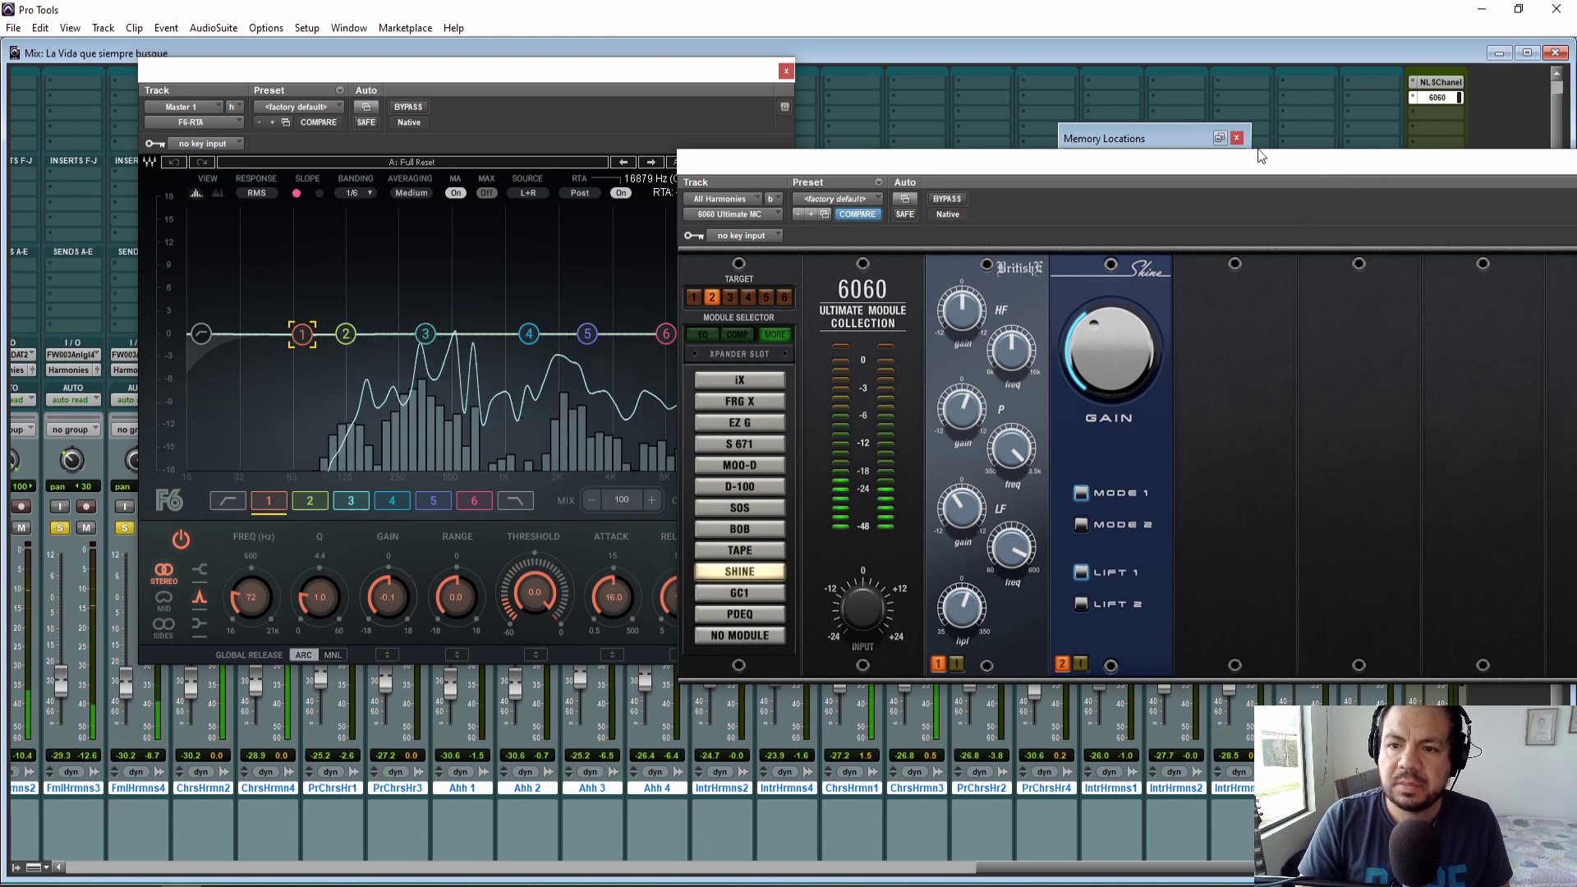
- Insert the stereo dbx-160 compressor in the third insert slot of All Harmonies and load its Backing Vocals preset
{"action": "left_click", "coordinate": [1163, 125]}
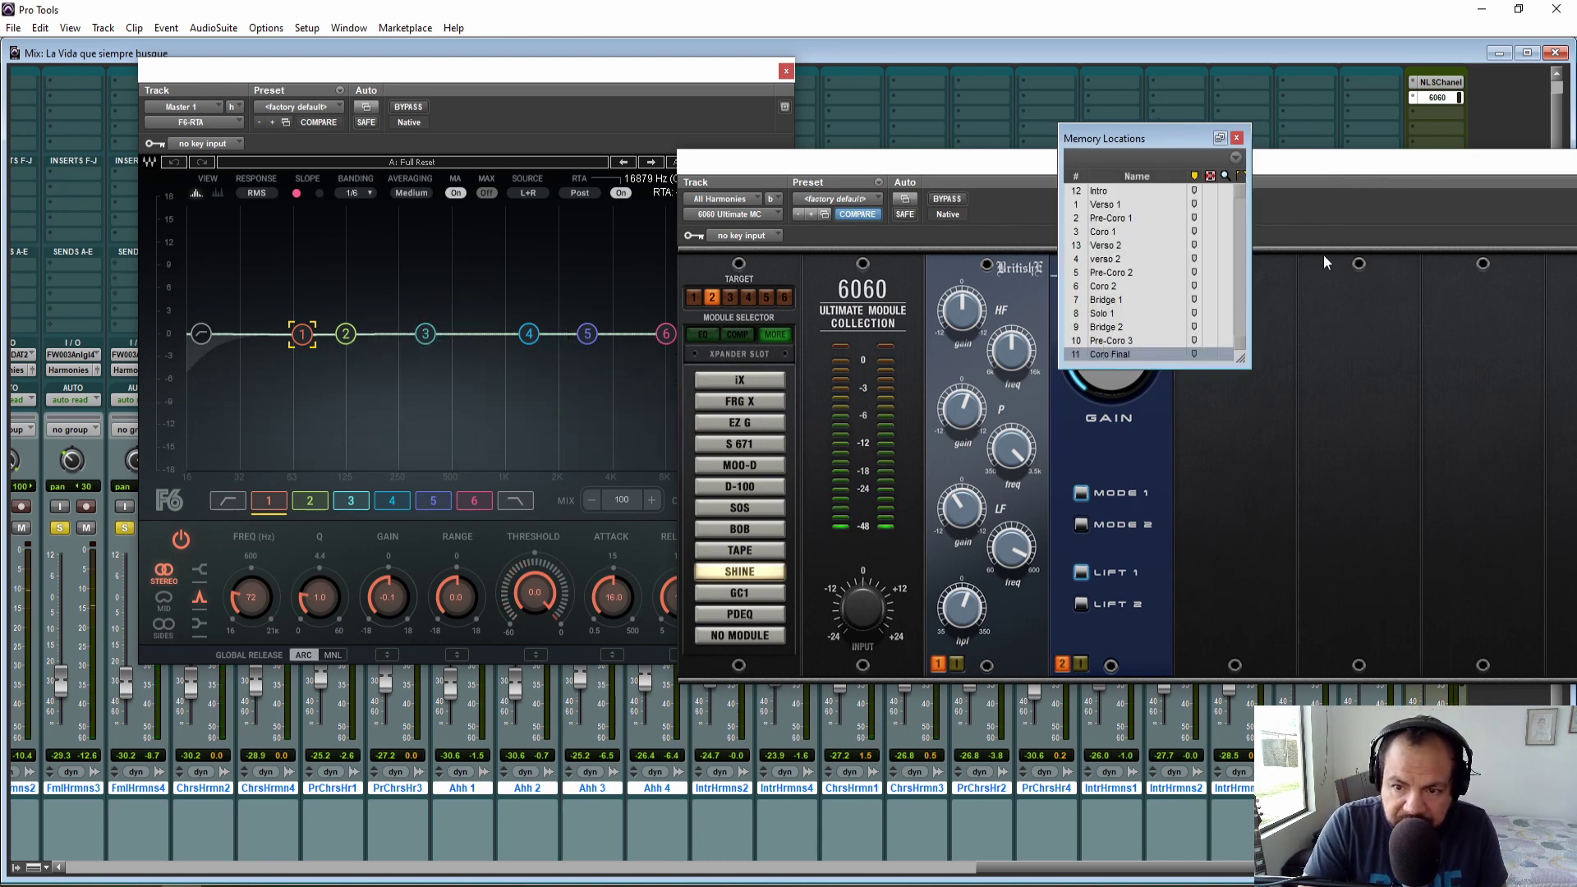
{"action": "left_click", "coordinate": [1435, 114]}
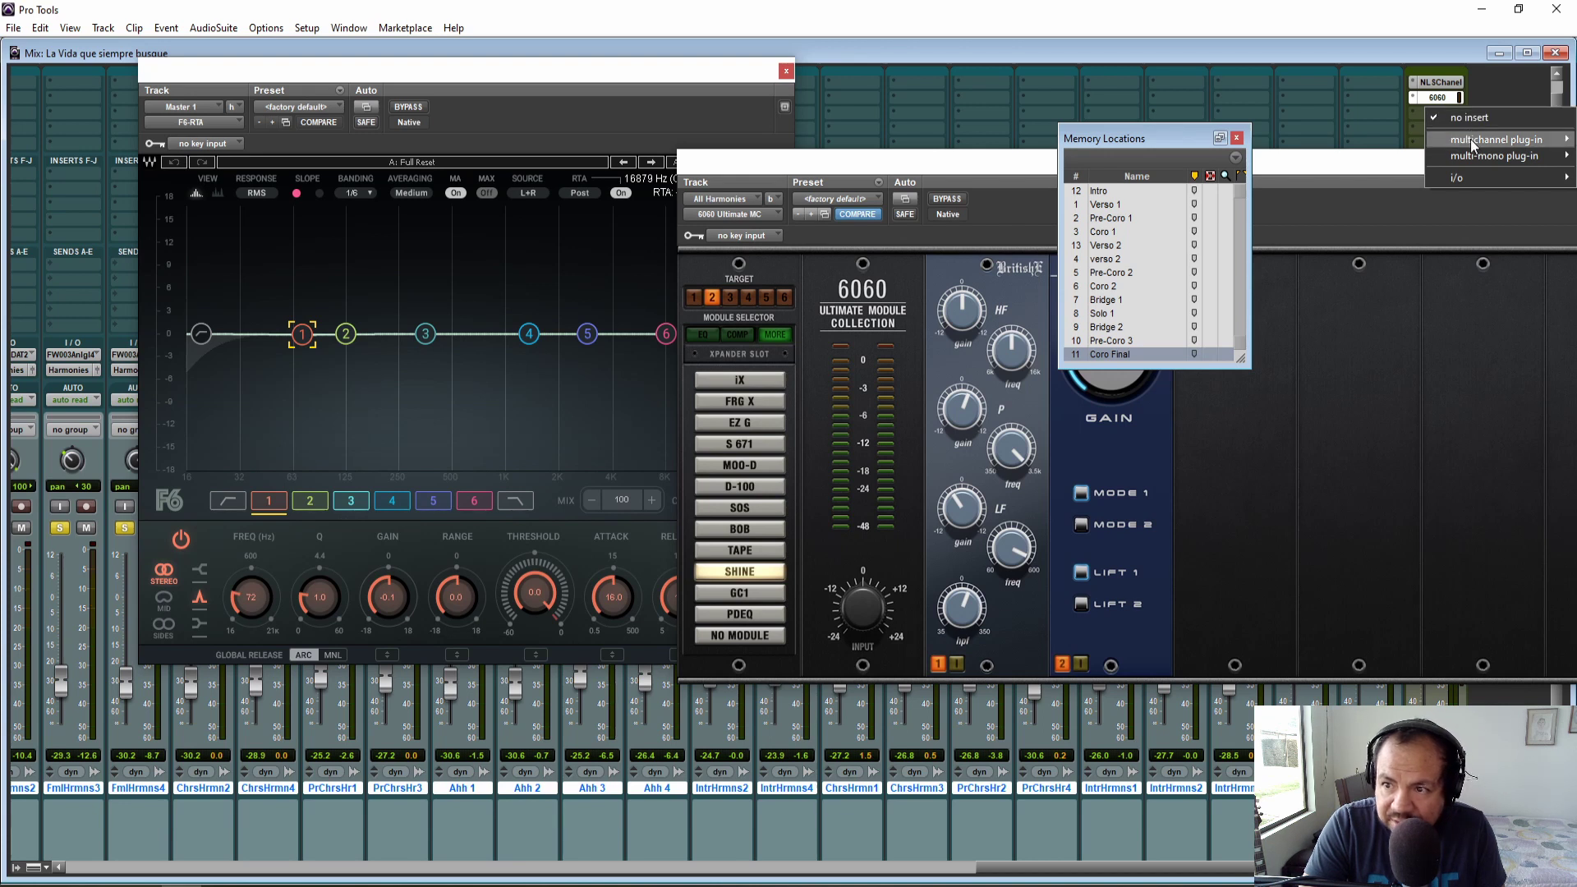
{"action": "mouse_move", "coordinate": [1471, 144]}
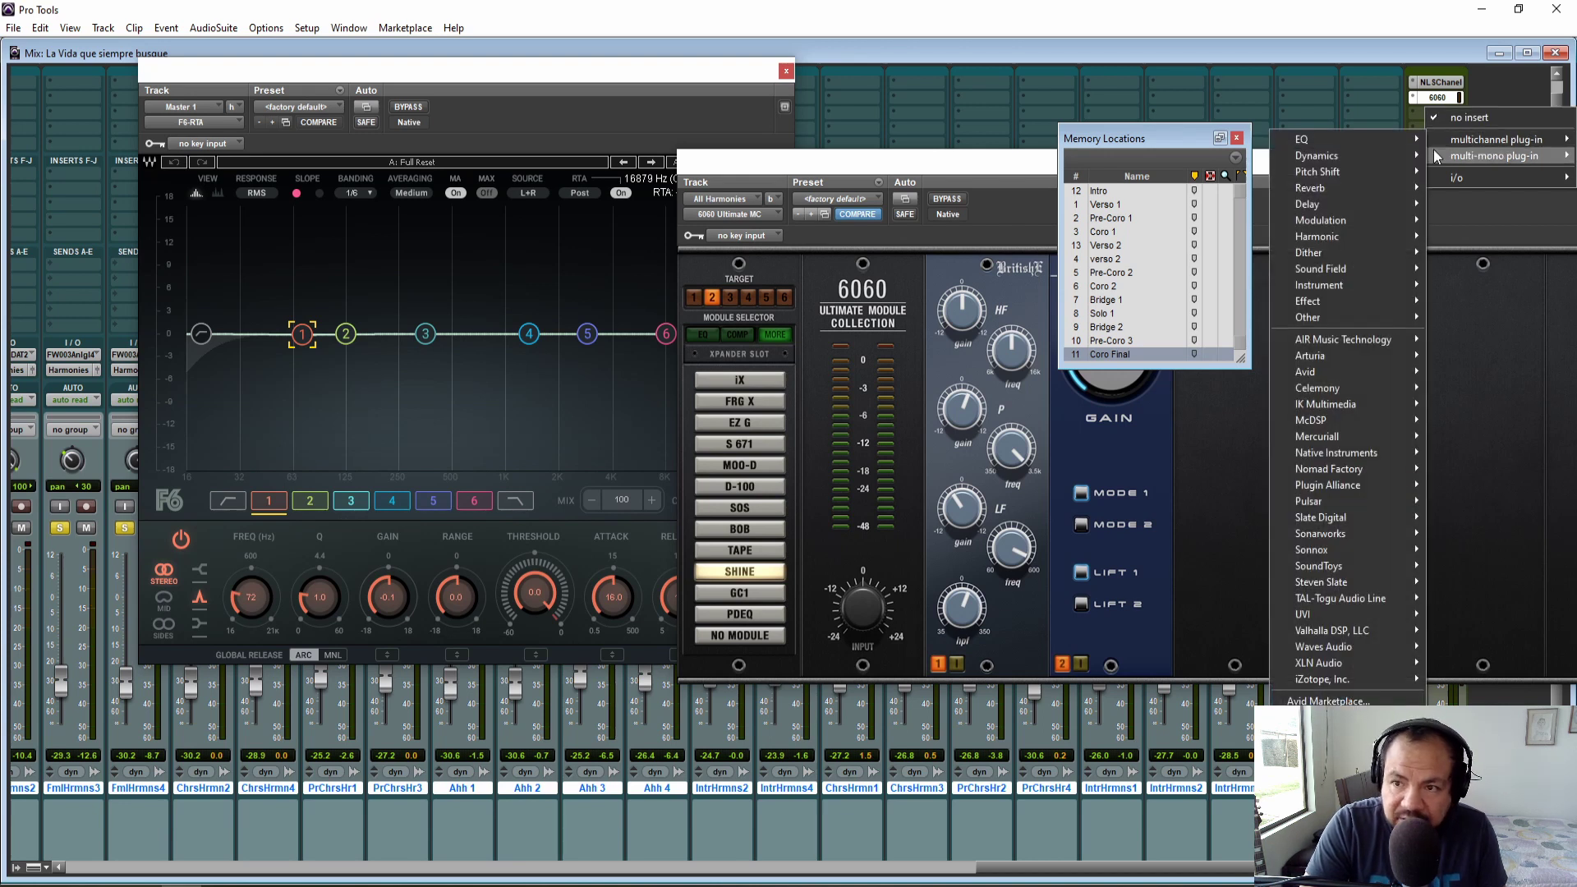
{"action": "mouse_move", "coordinate": [1357, 159]}
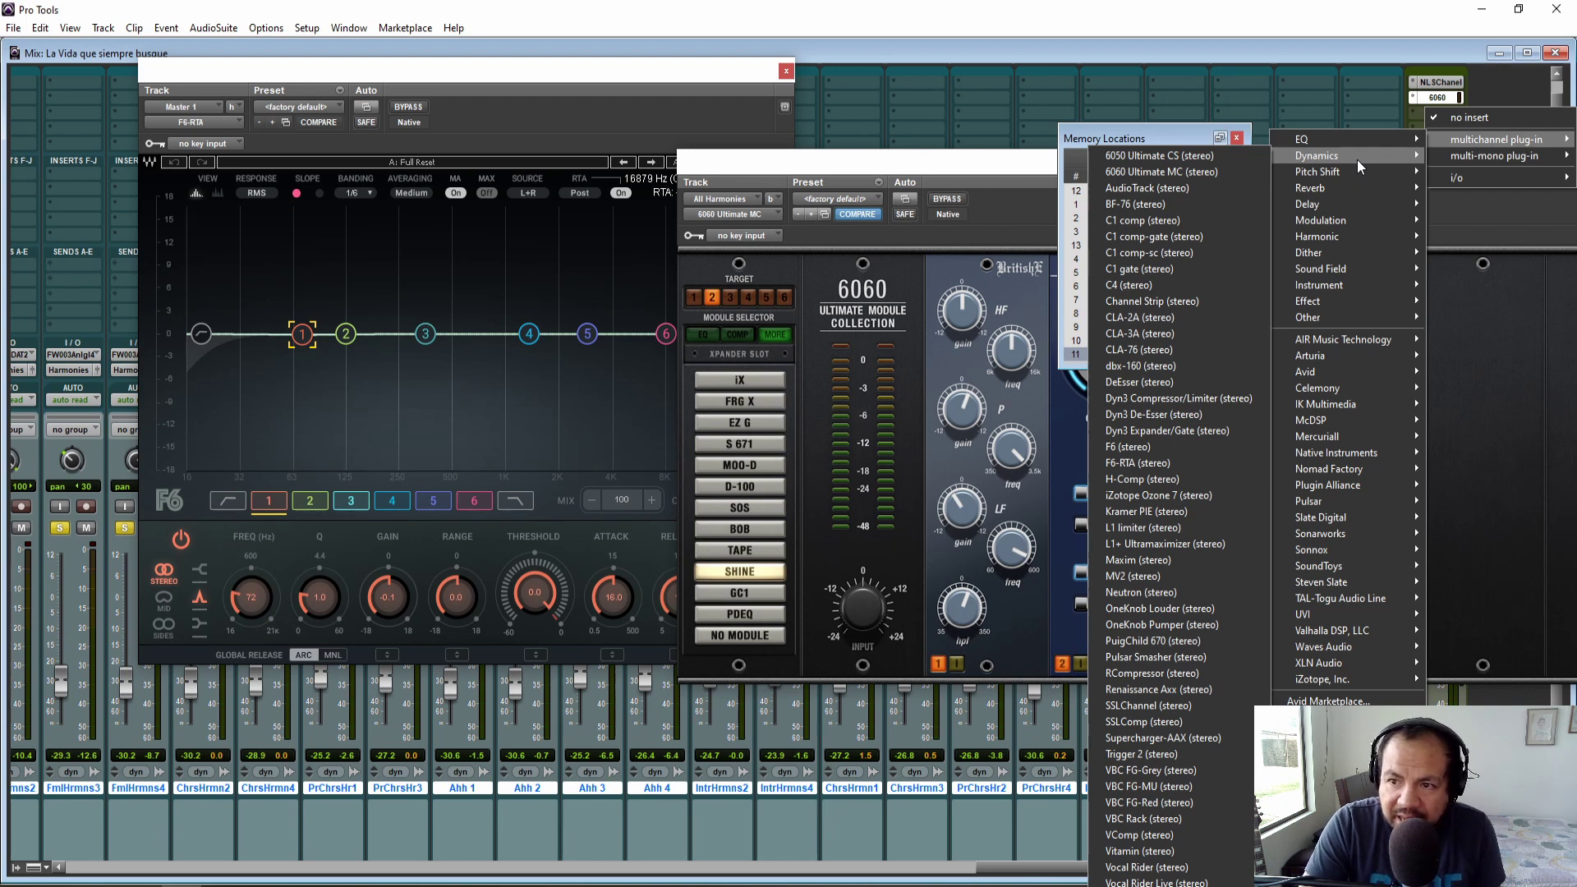
{"action": "left_click", "coordinate": [1150, 364]}
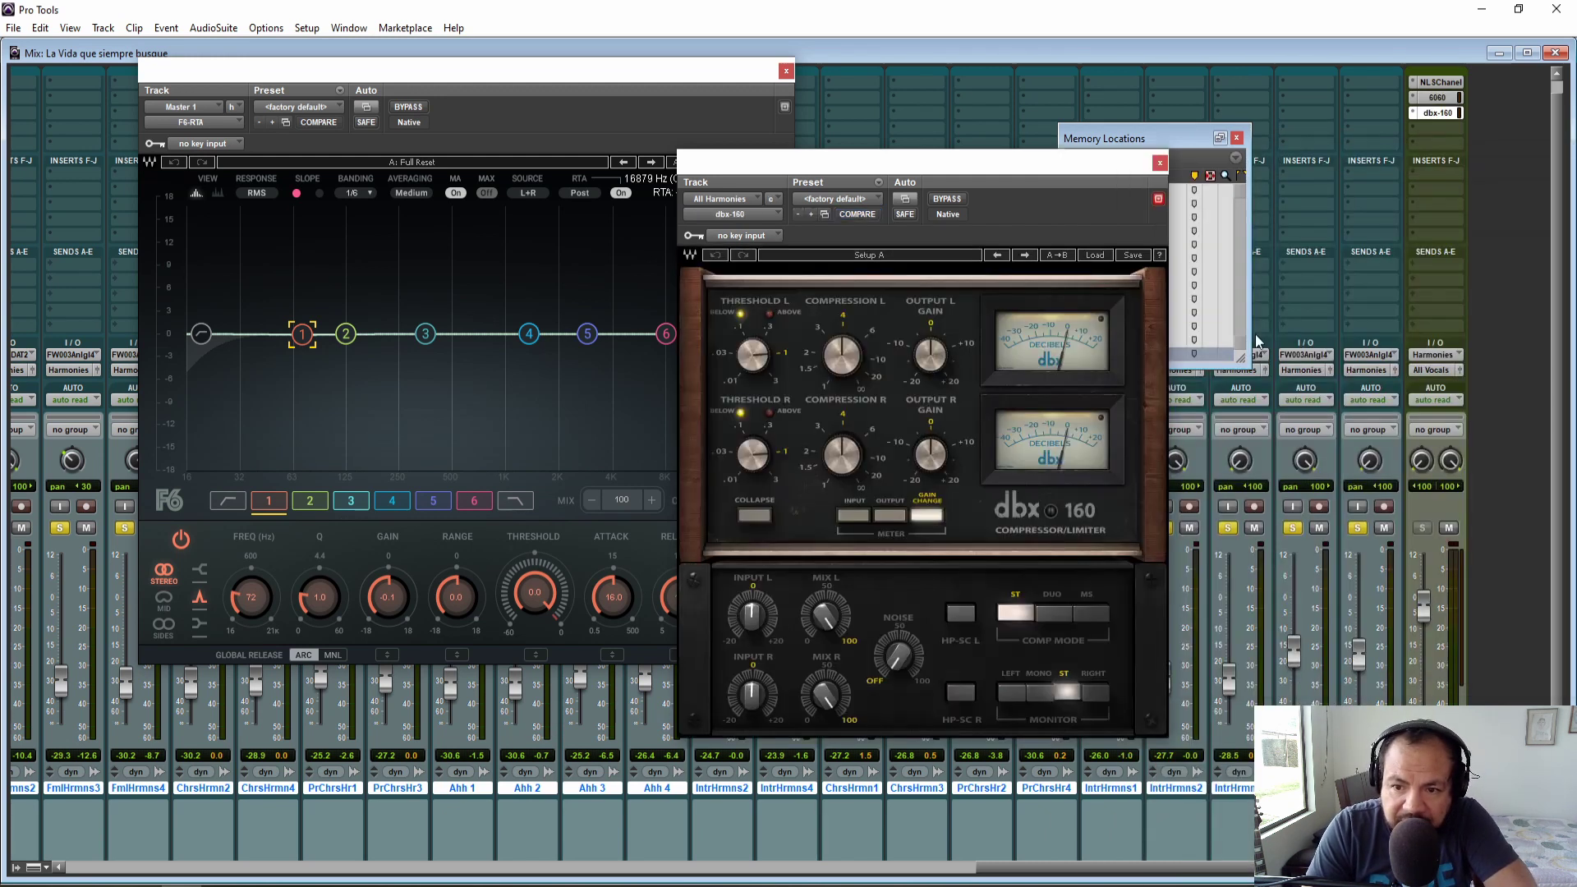
{"action": "left_click", "coordinate": [1094, 255]}
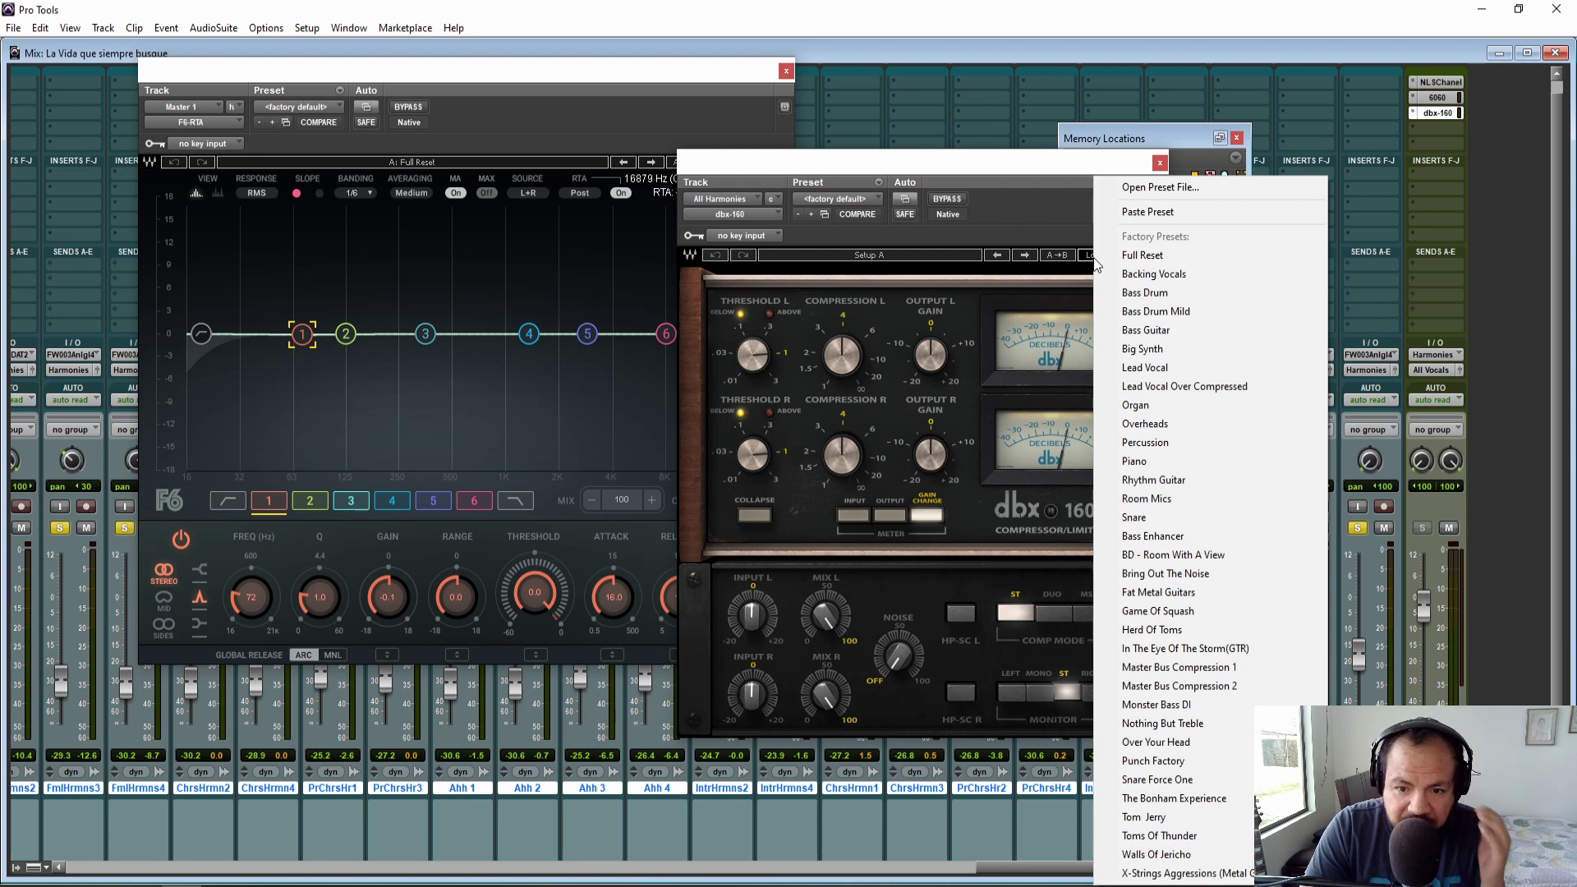
{"action": "left_click", "coordinate": [1174, 274]}
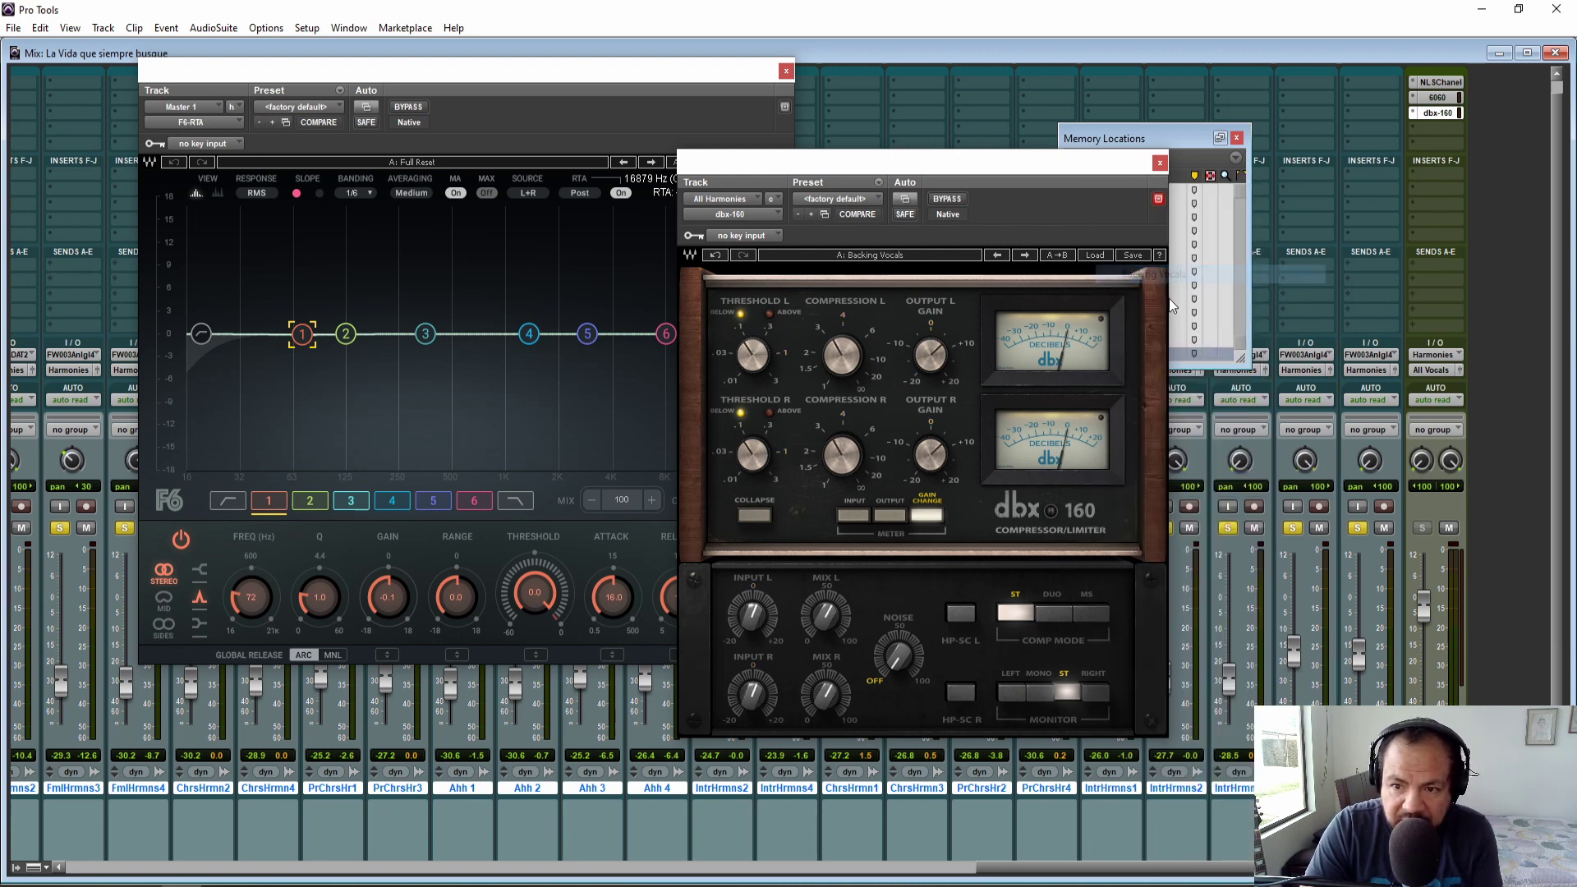
- Lower the dbx-160 threshold to about 0.032 while auditioning the harmonies at Coro Final
{"action": "left_click_drag", "start_coordinate": [1149, 140], "coordinate": [1332, 141]}
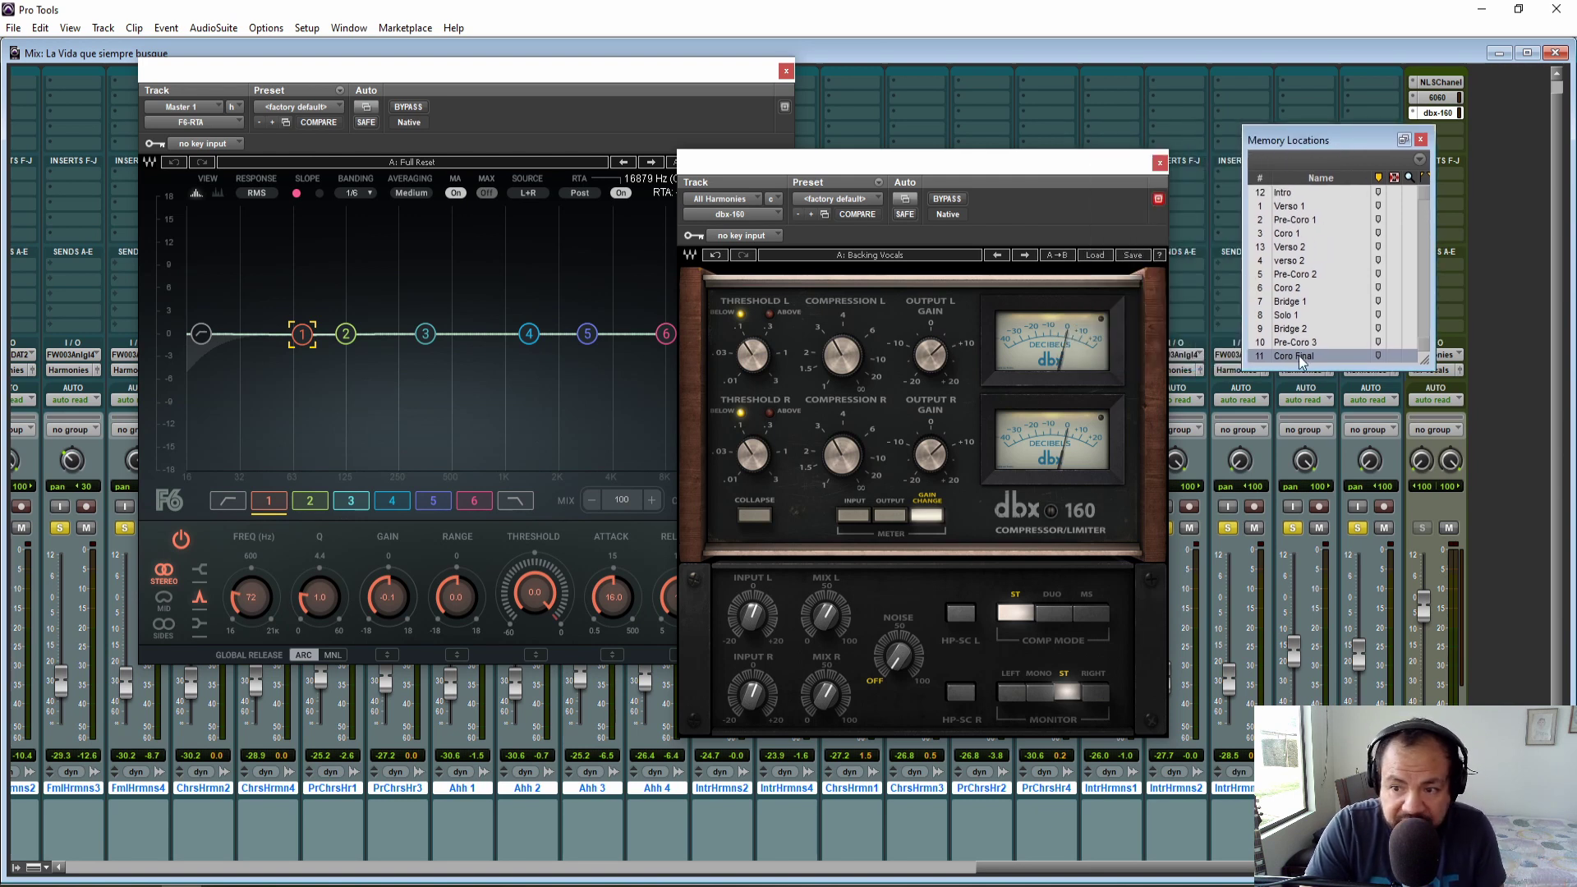
{"action": "key", "text": "space"}
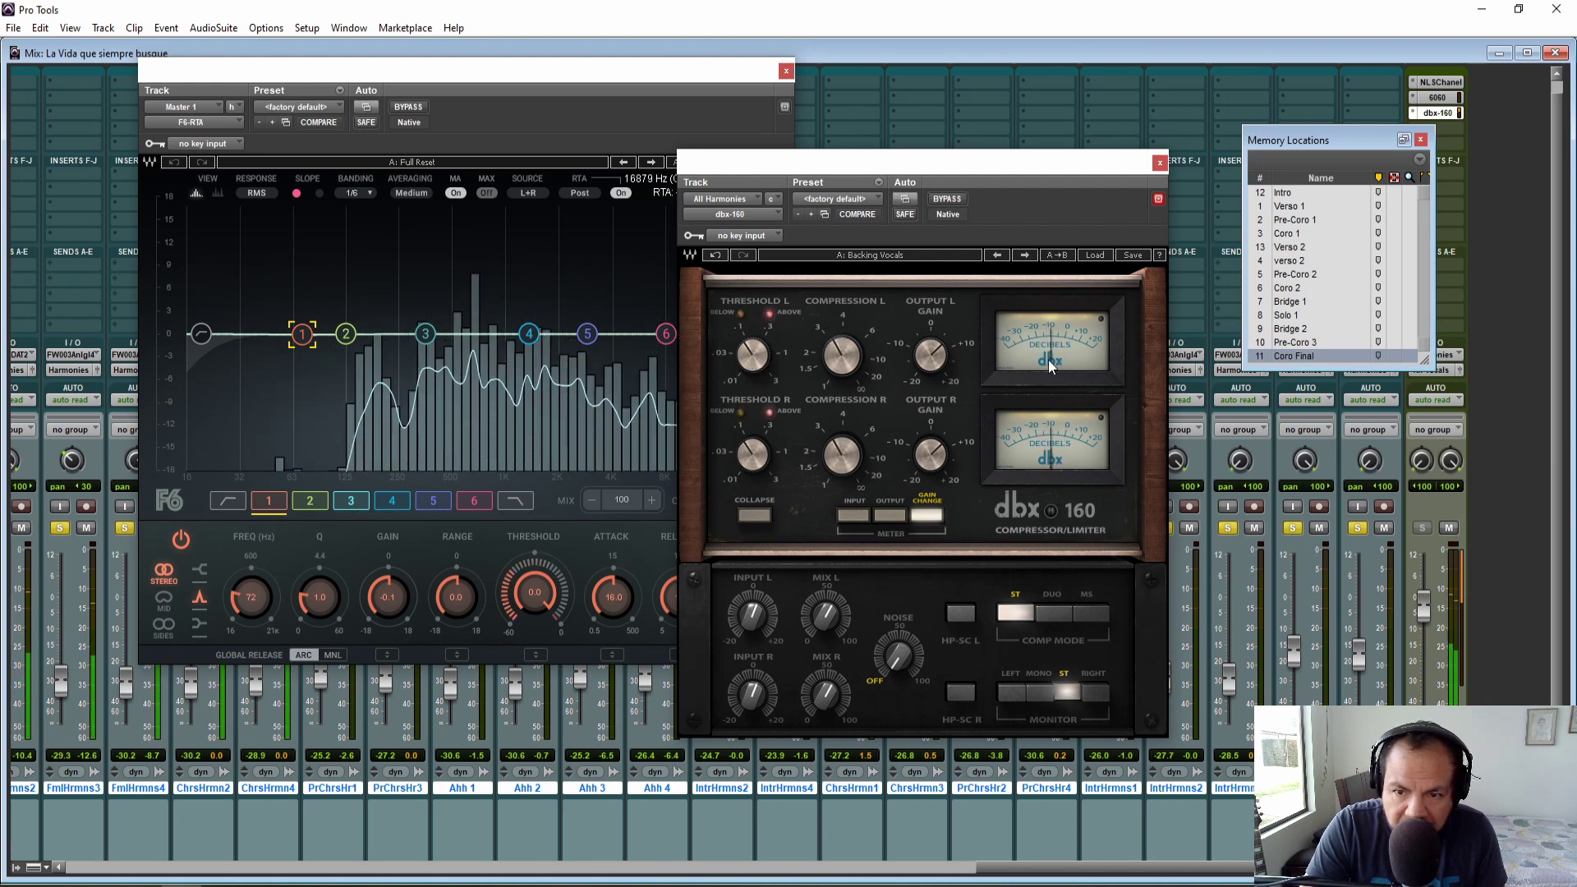
{"action": "key", "text": "space"}
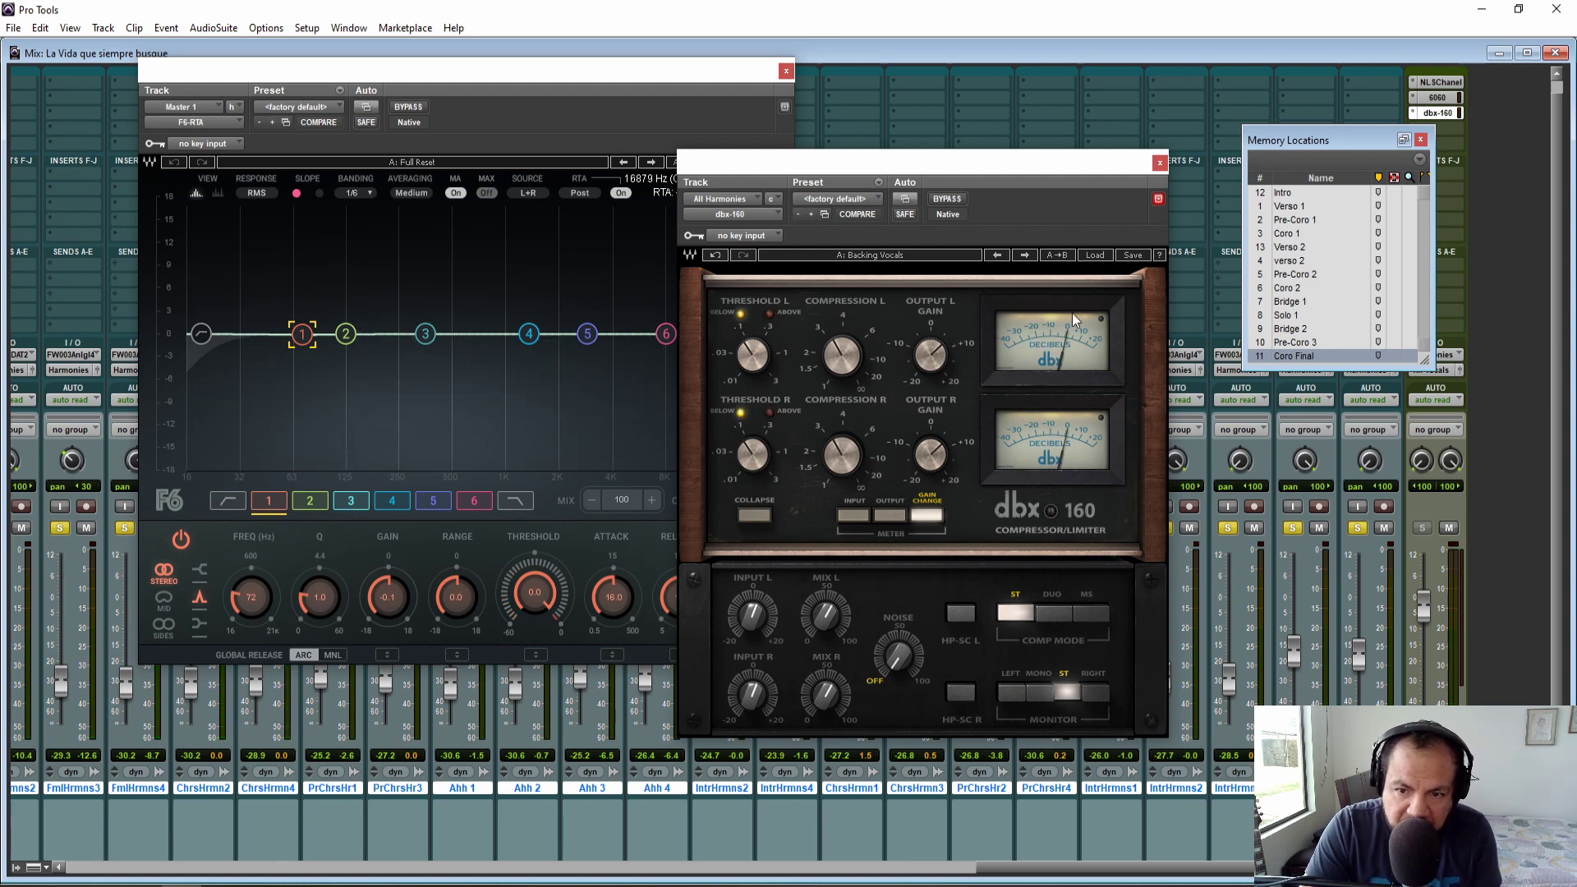
{"action": "left_click_drag", "start_coordinate": [765, 370], "coordinate": [745, 349]}
{"action": "key", "text": "space"}
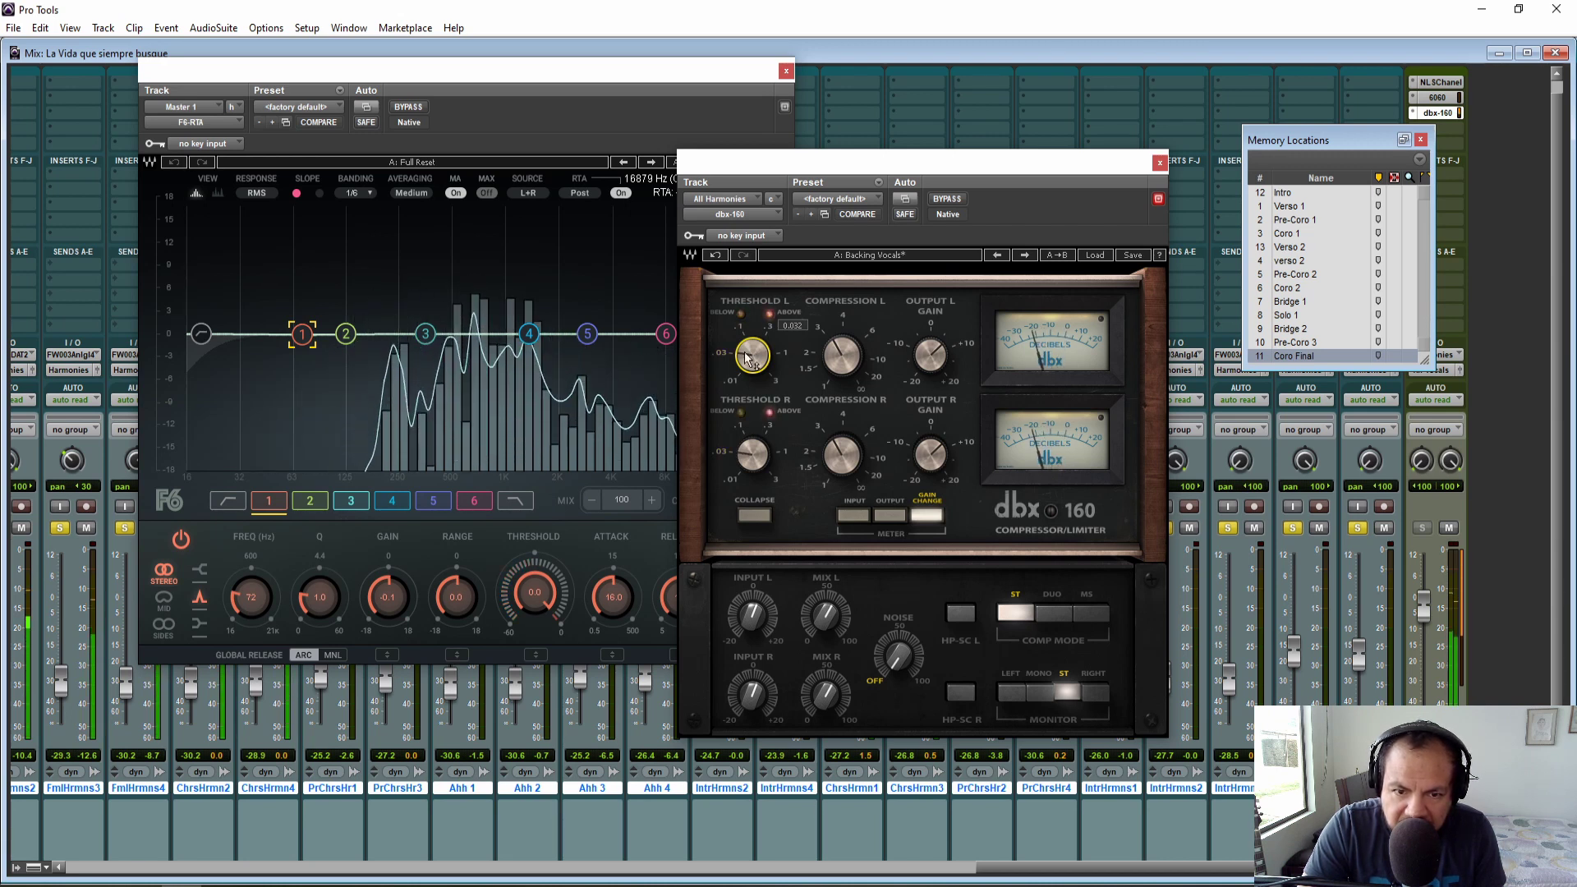
{"action": "key", "text": "space"}
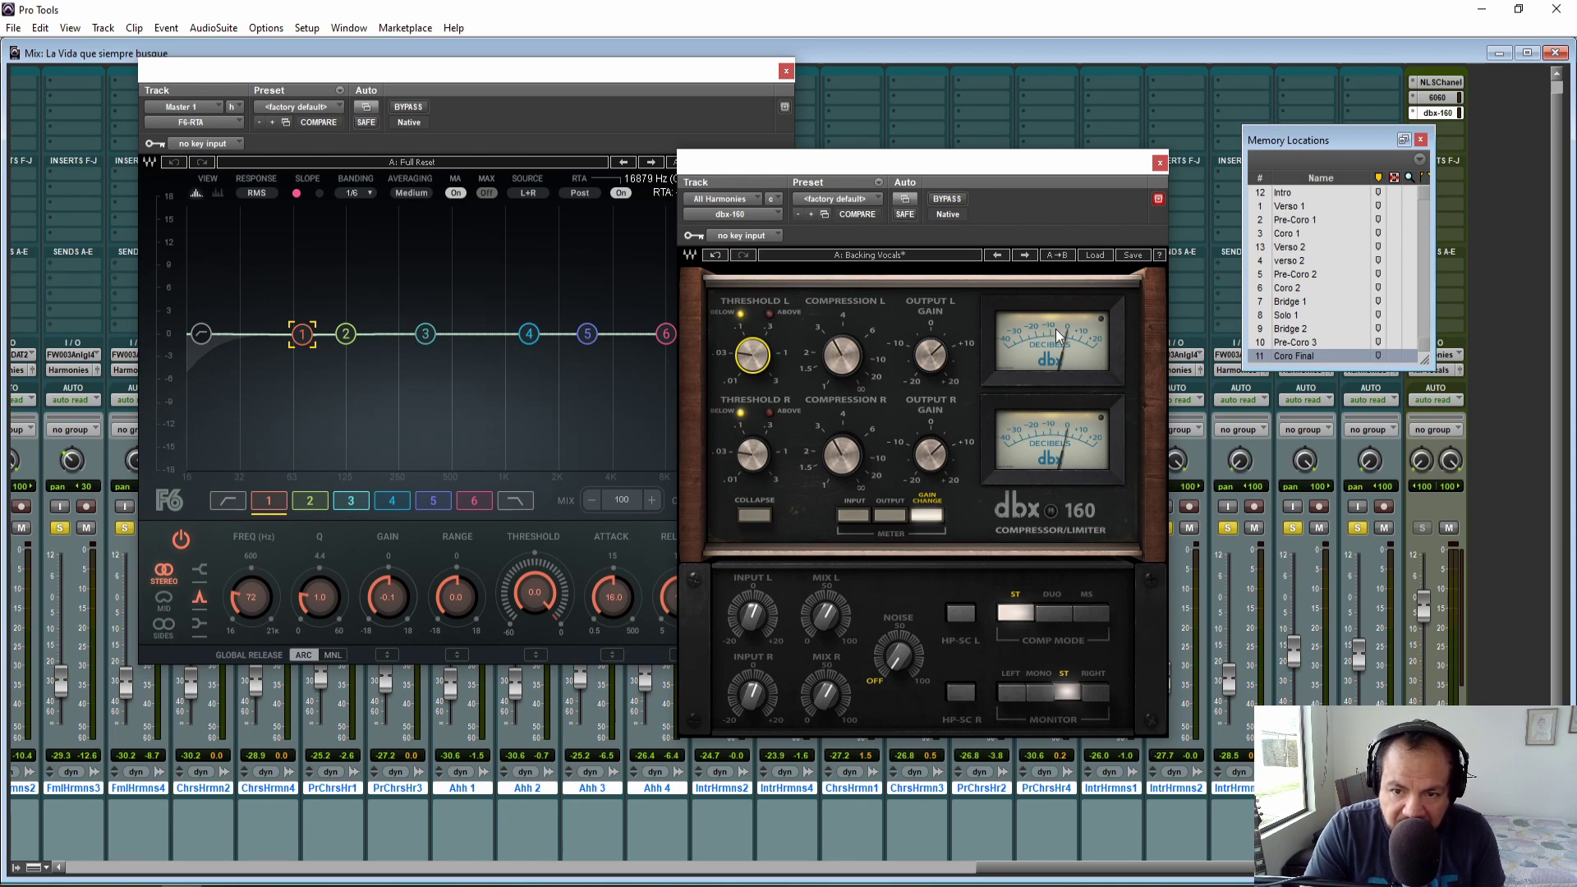
{"action": "key", "text": "space"}
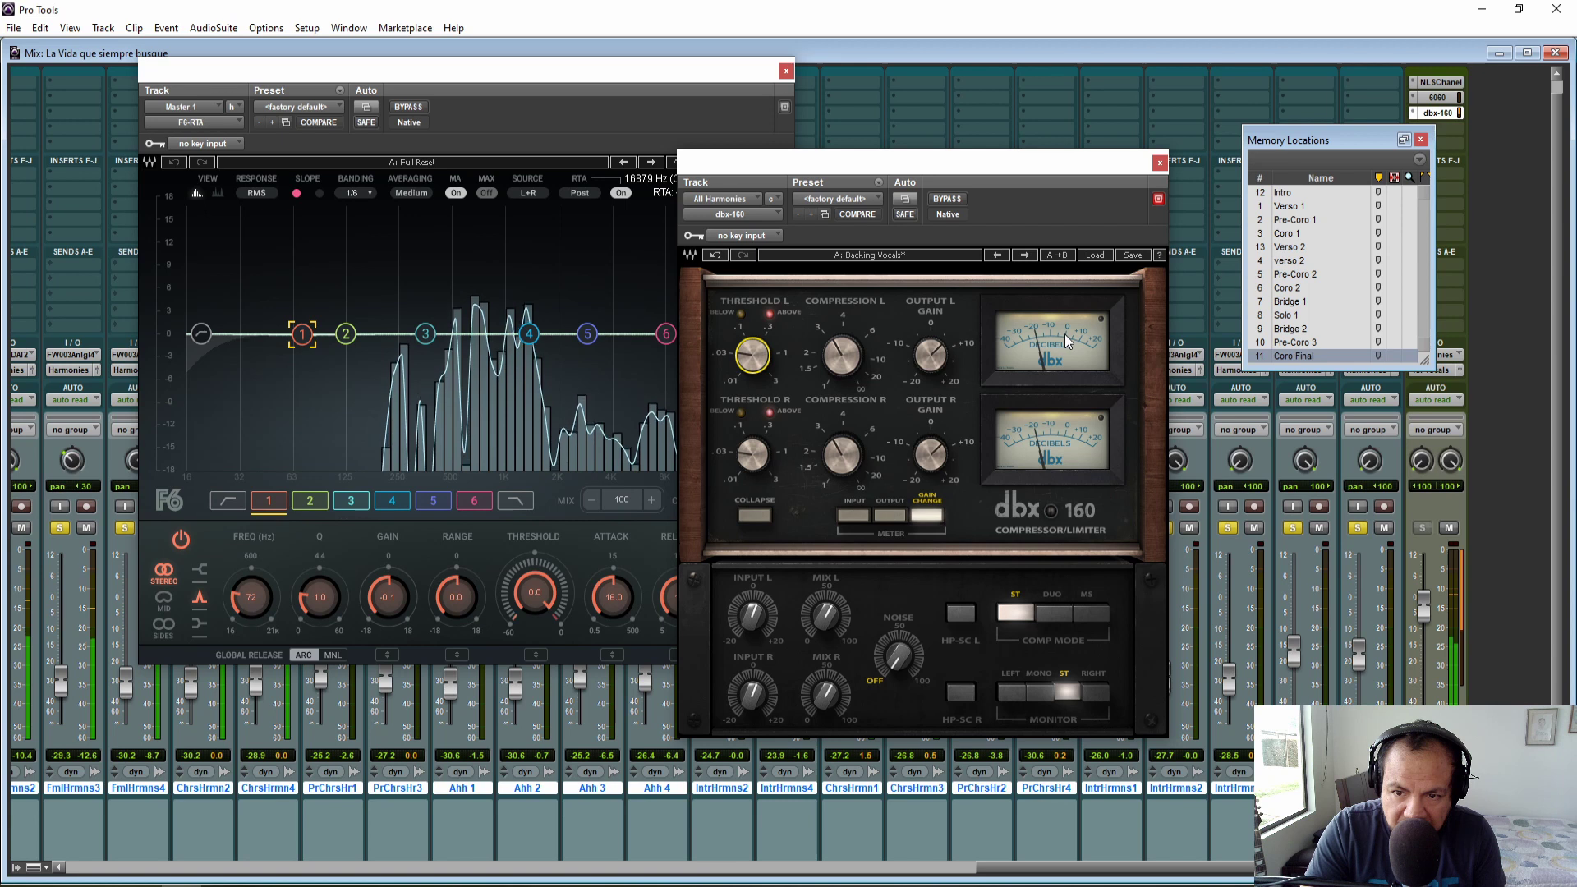
{"action": "key", "text": "space"}
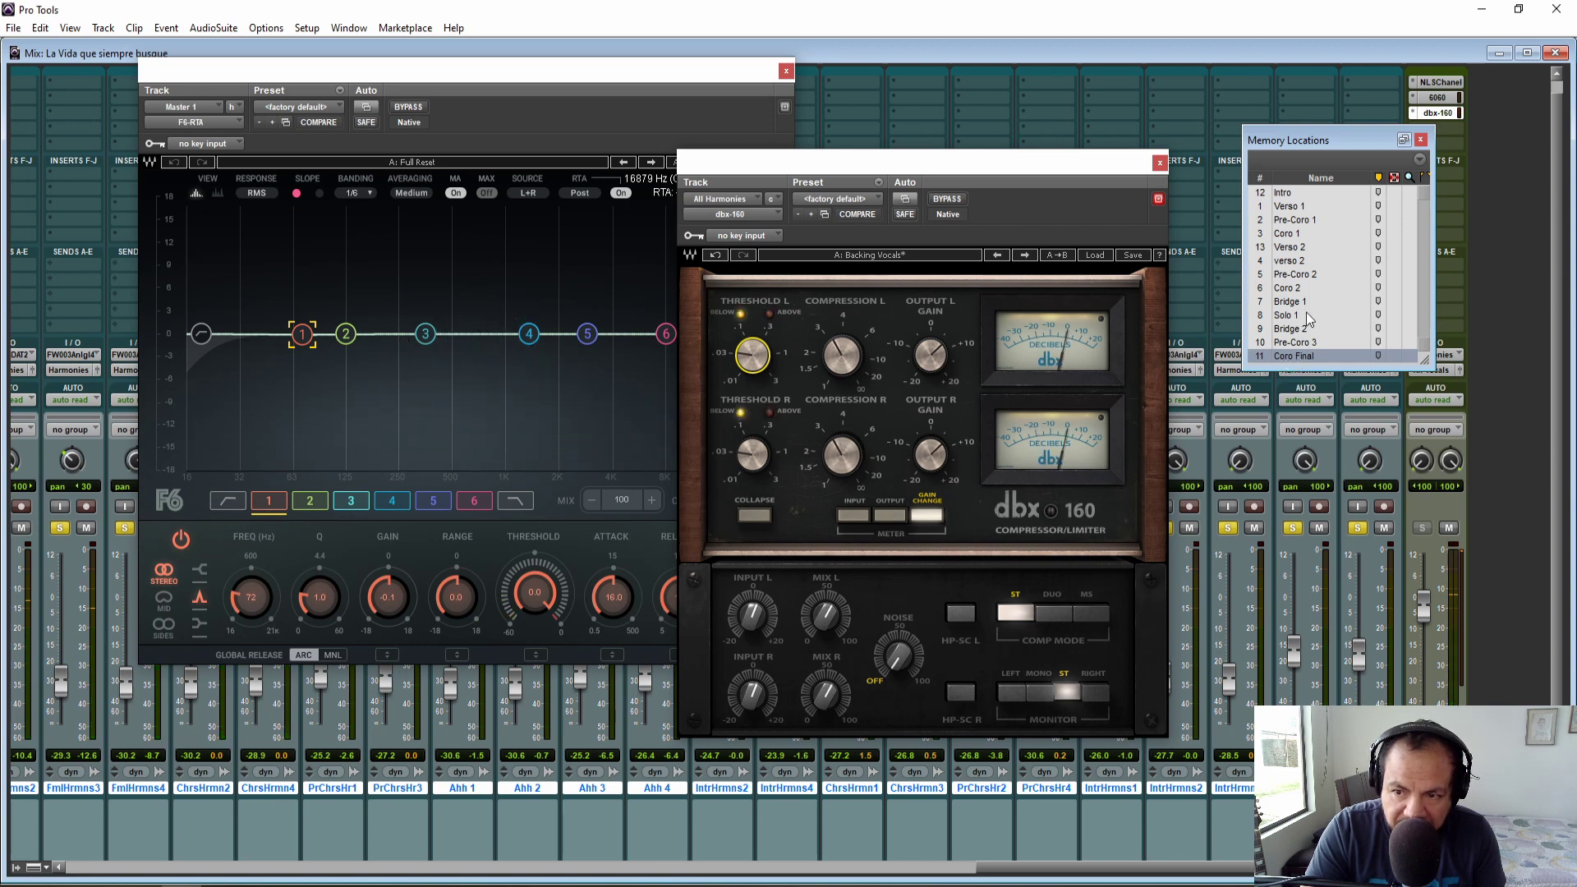
{"action": "key", "text": "space"}
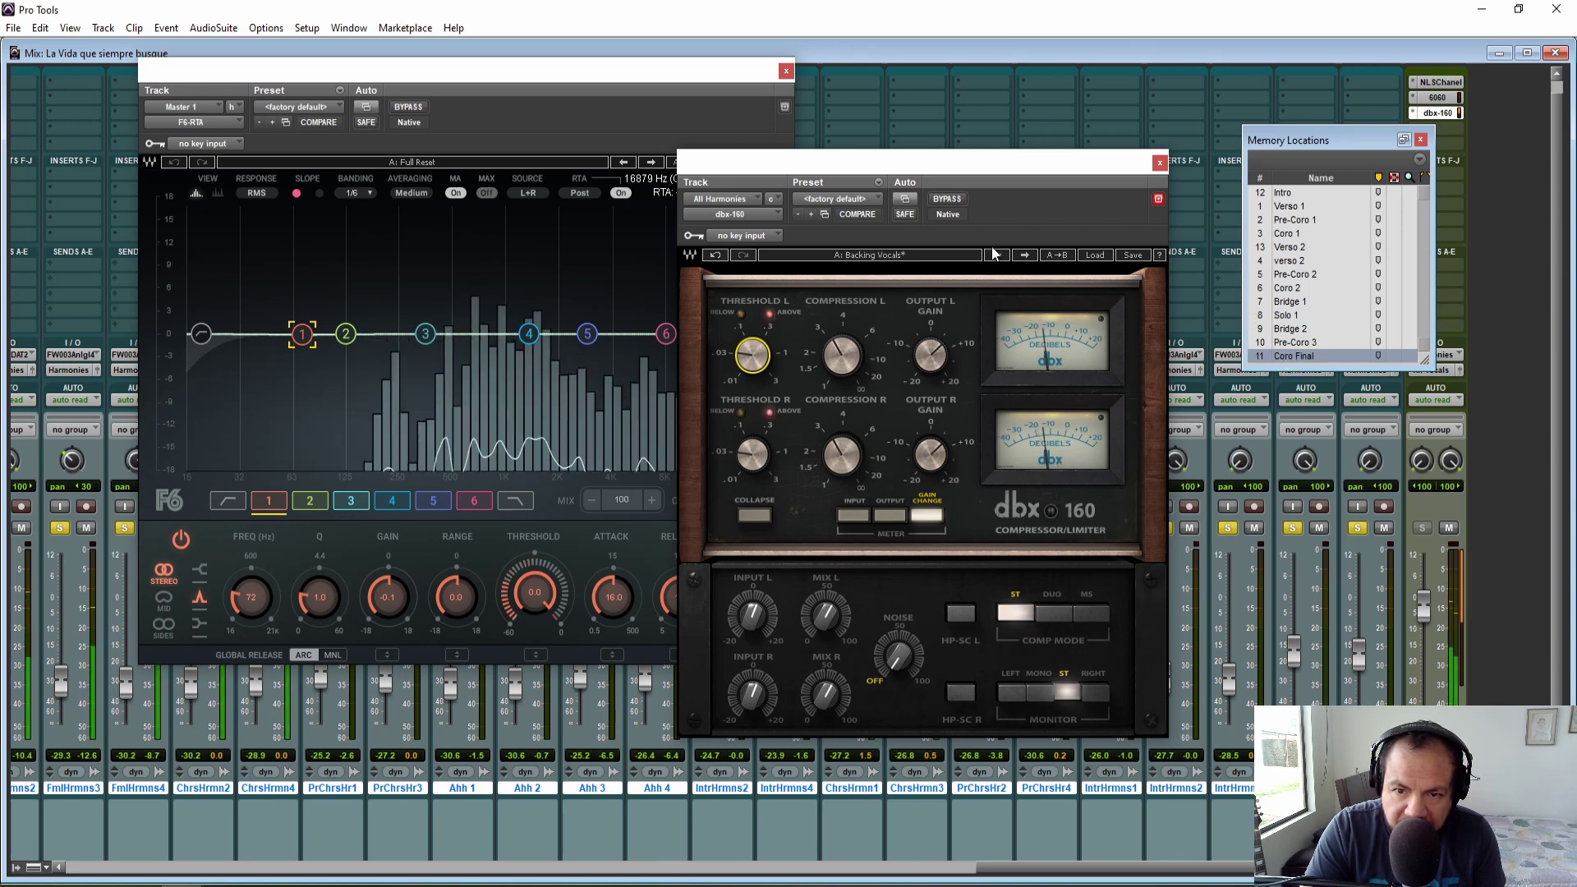
- Compare the harmonies with and without the dbx-160 by toggling its bypass during playback, and close the plug-in window
{"action": "left_click", "coordinate": [950, 200]}
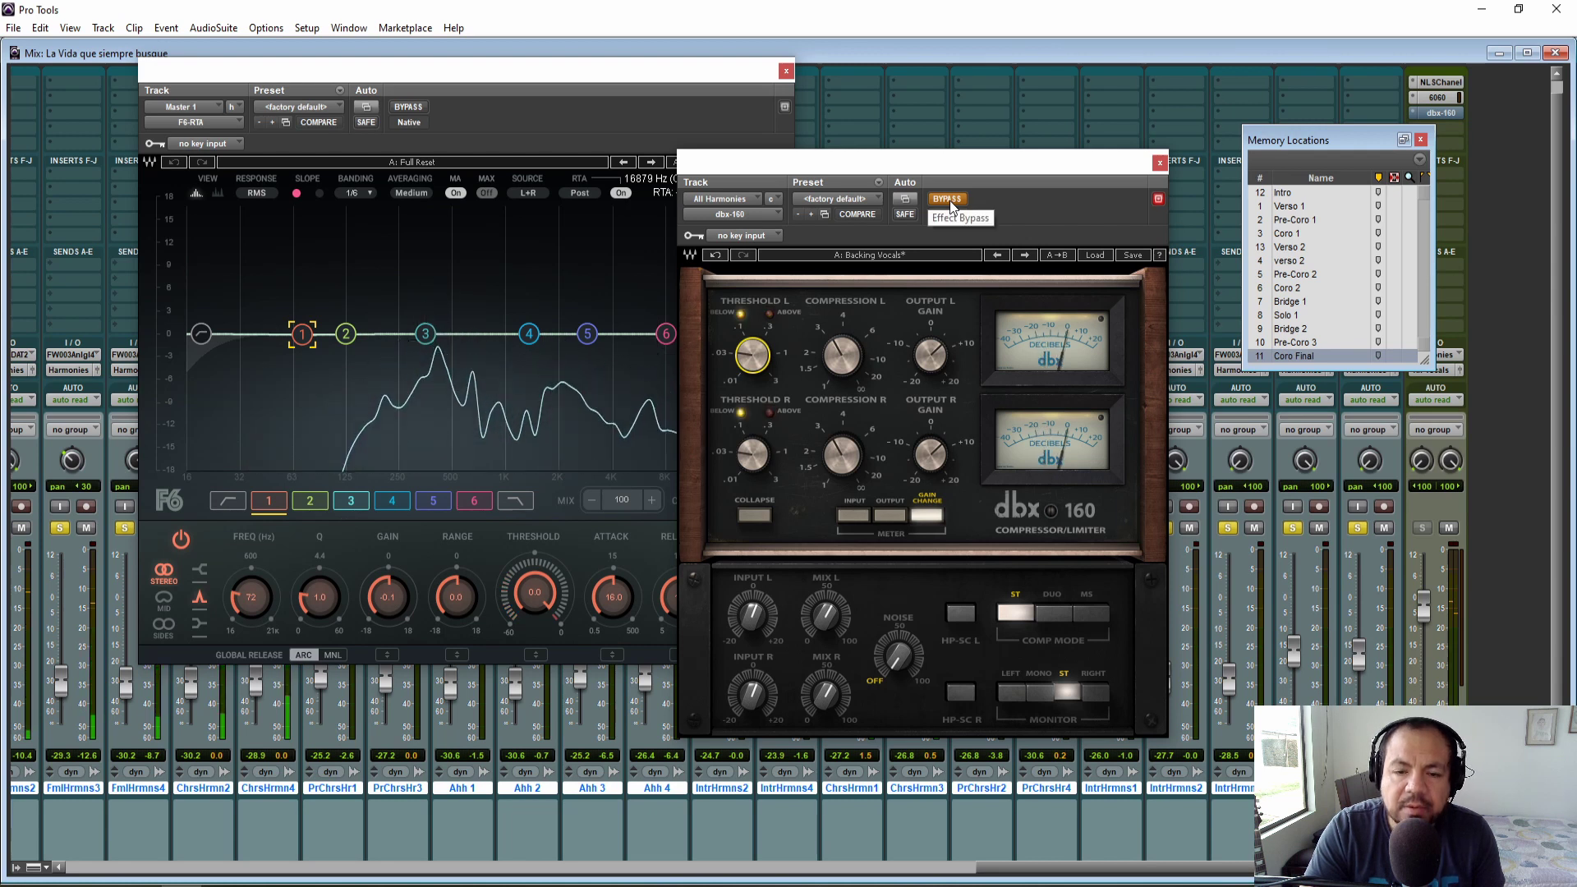
{"action": "left_click", "coordinate": [949, 200]}
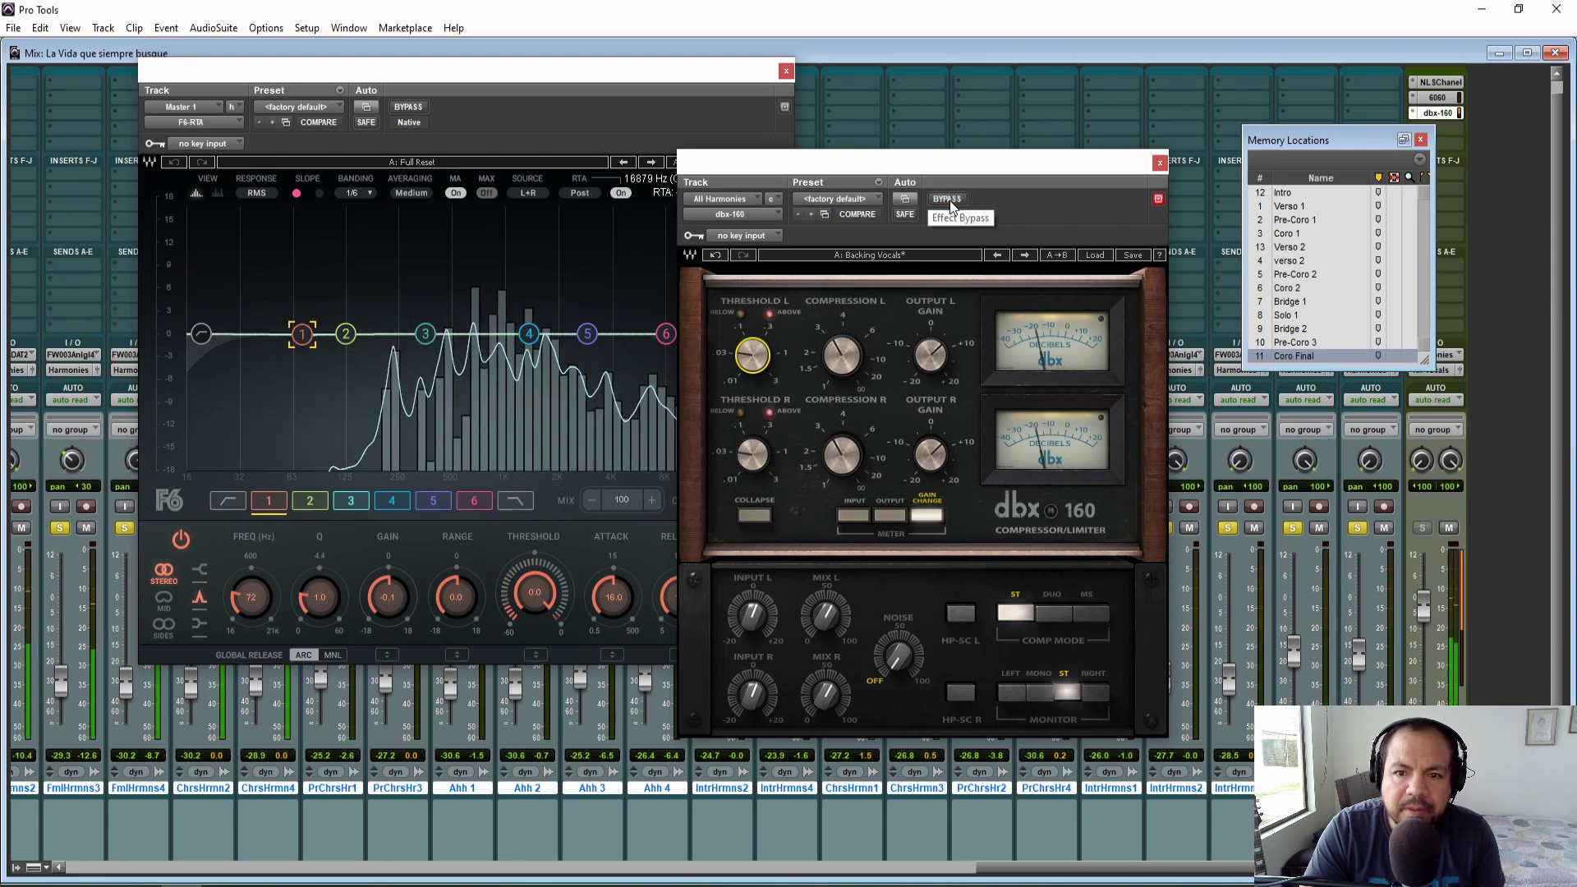
{"action": "left_click", "coordinate": [949, 200]}
{"action": "left_click", "coordinate": [949, 201]}
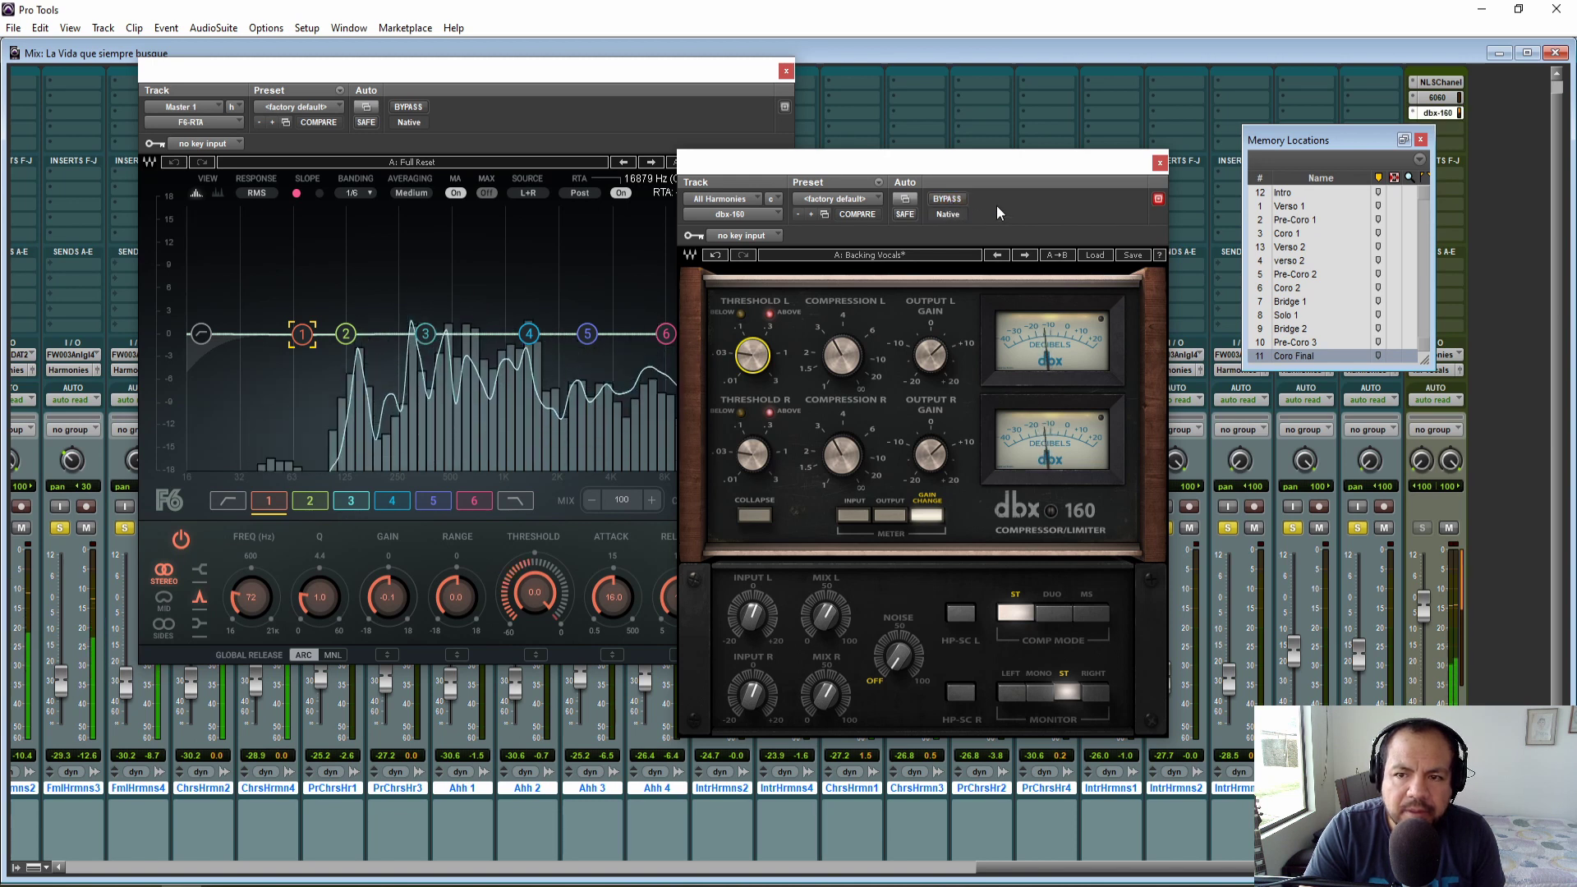
{"action": "left_click", "coordinate": [1160, 163]}
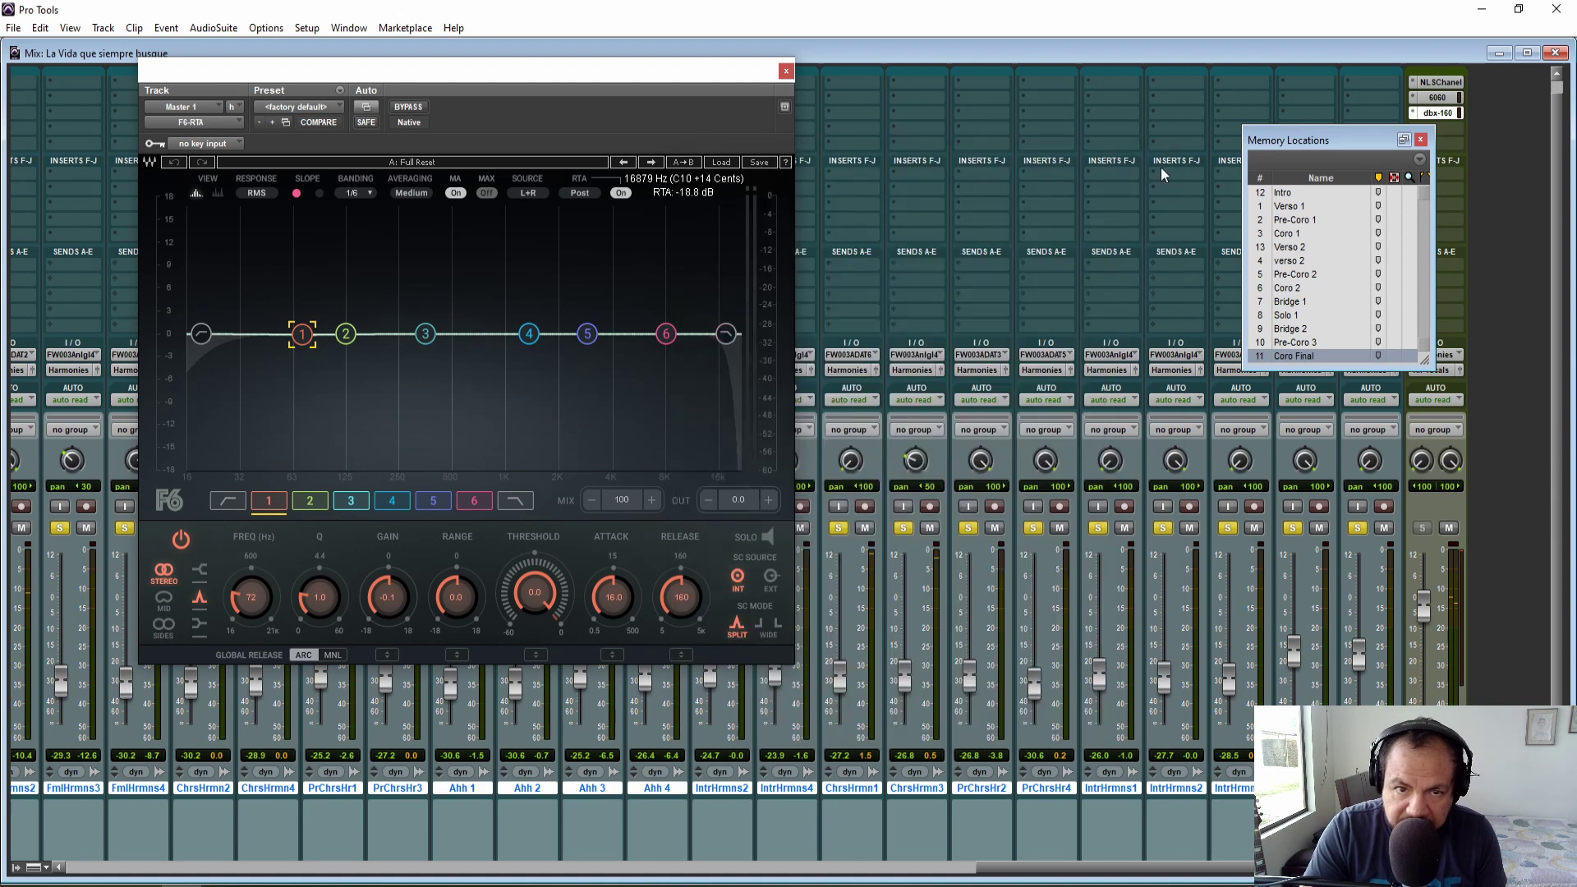
- Rearrange the F6-RTA and Memory Locations windows over the mixer and start playback of the soloed harmonies
{"action": "left_click_drag", "start_coordinate": [702, 74], "coordinate": [904, 76]}
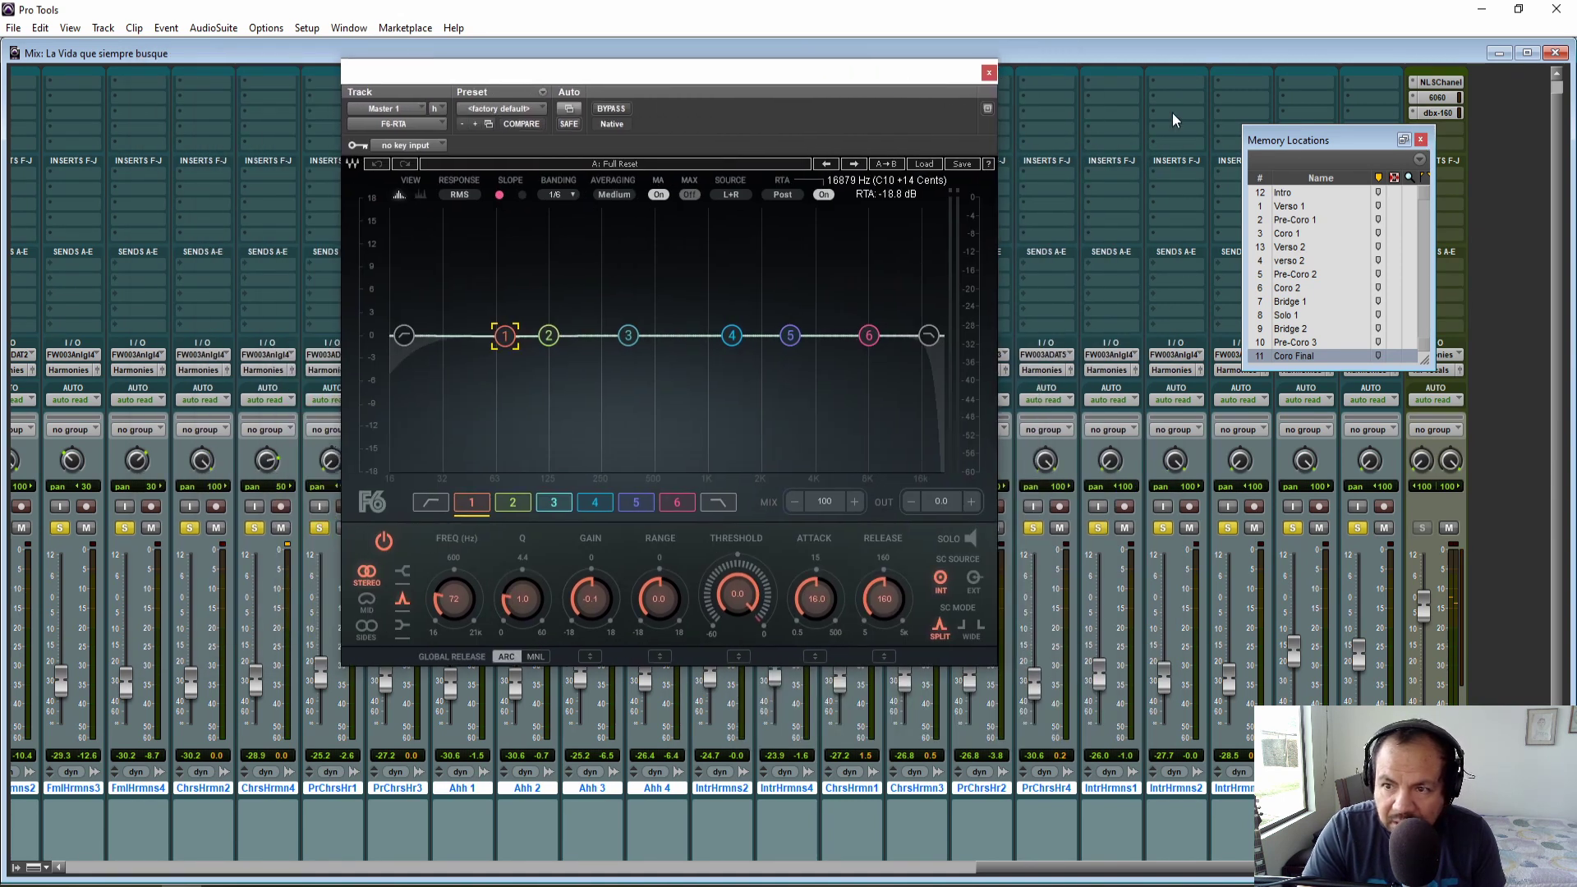
{"action": "left_click_drag", "start_coordinate": [1291, 146], "coordinate": [1154, 142]}
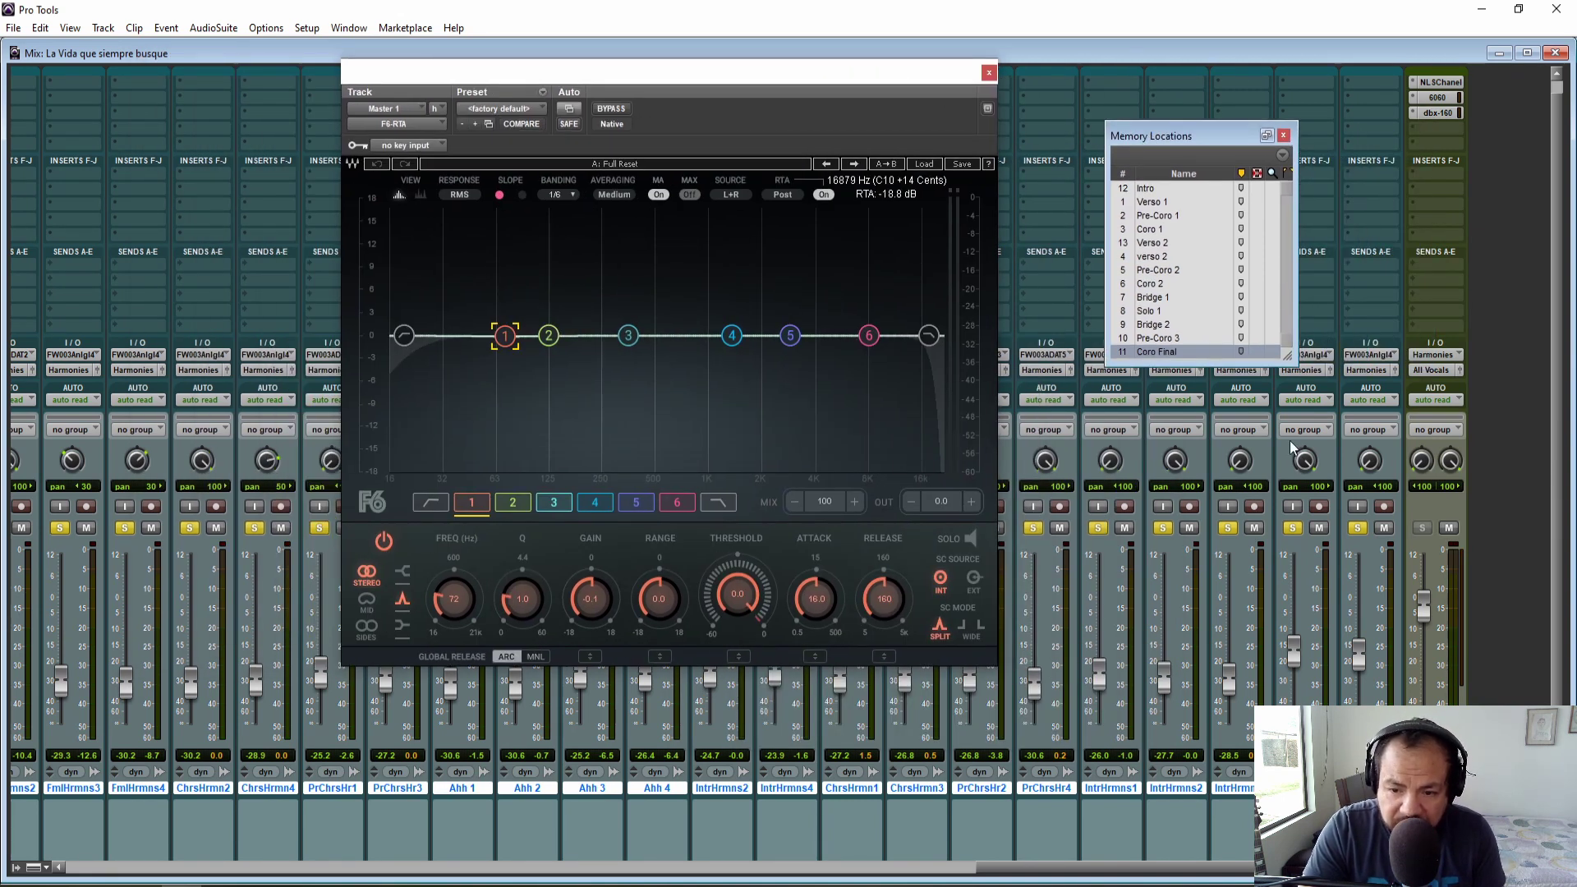
{"action": "left_click_drag", "start_coordinate": [1016, 872], "coordinate": [830, 872]}
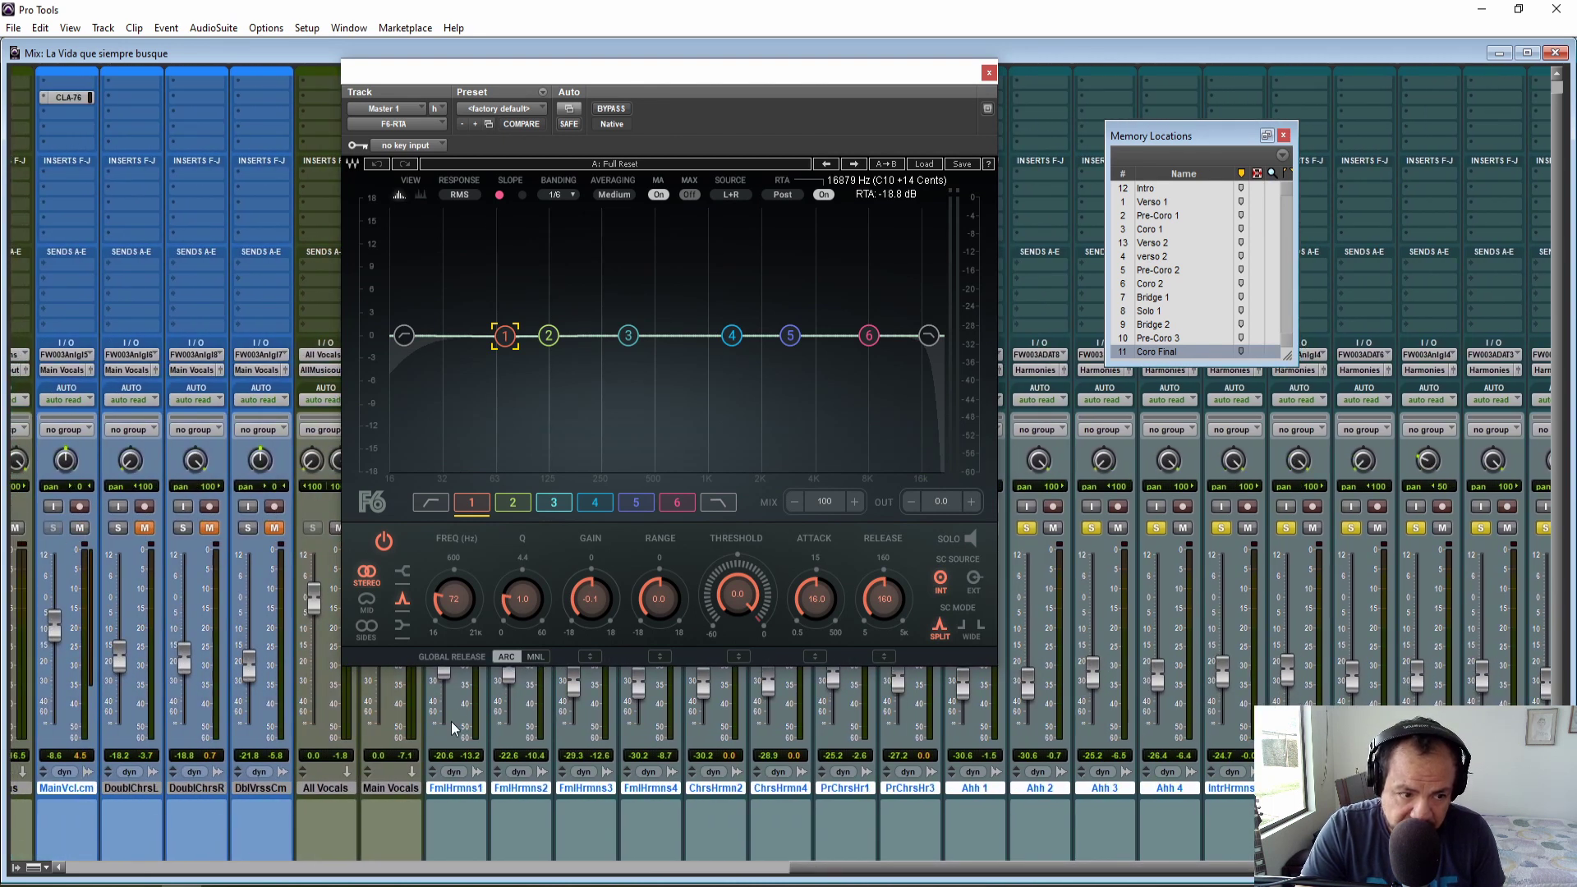
{"action": "left_click_drag", "start_coordinate": [854, 879], "coordinate": [1002, 845]}
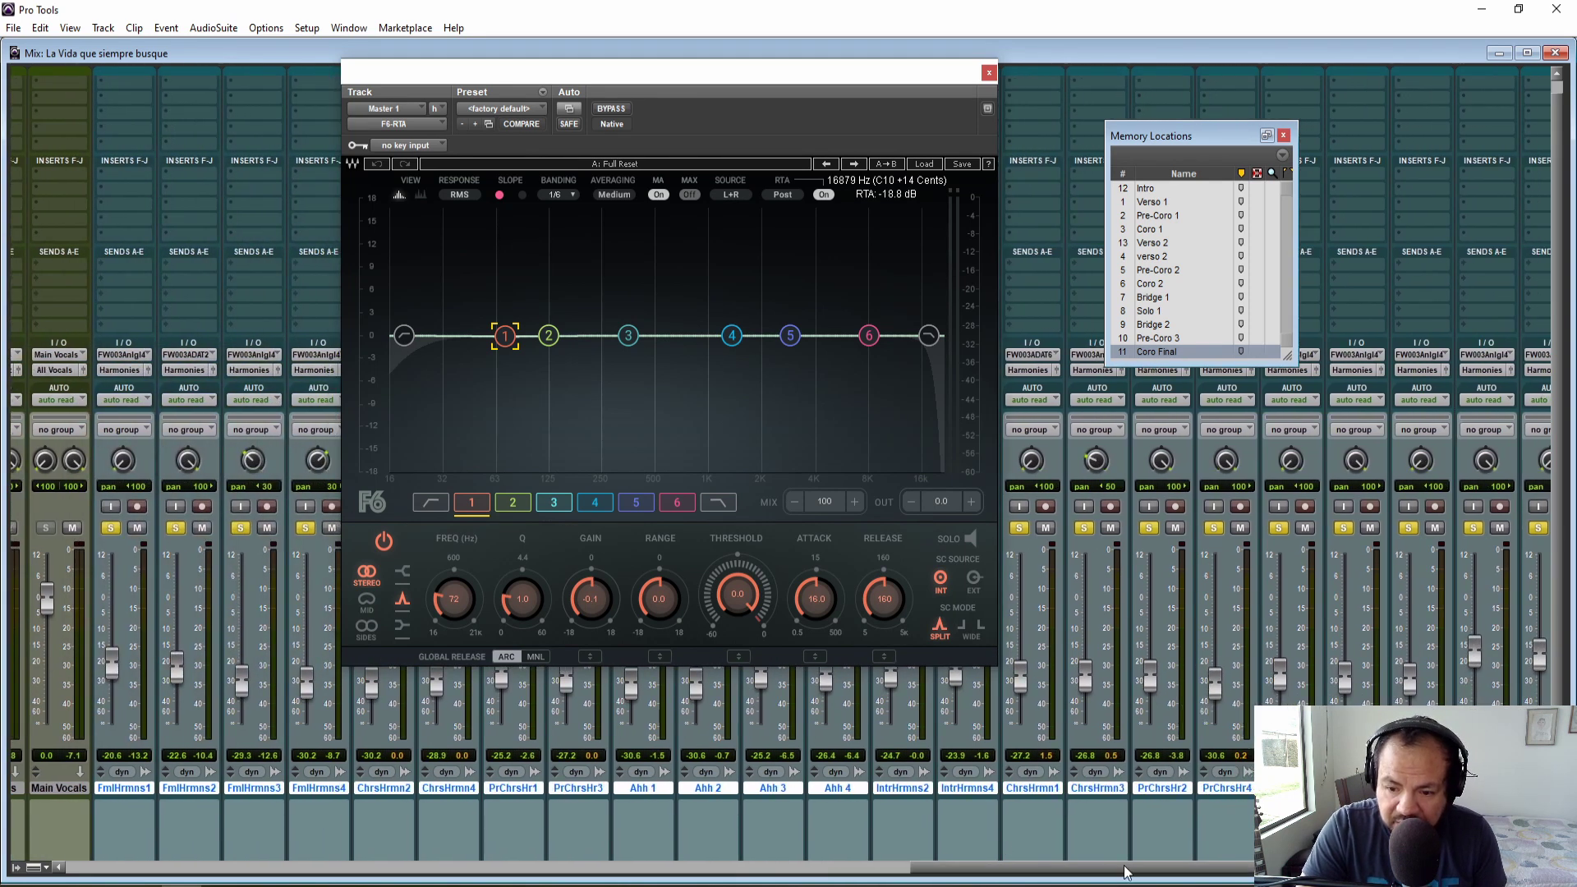
{"action": "left_click_drag", "start_coordinate": [1124, 872], "coordinate": [1226, 839]}
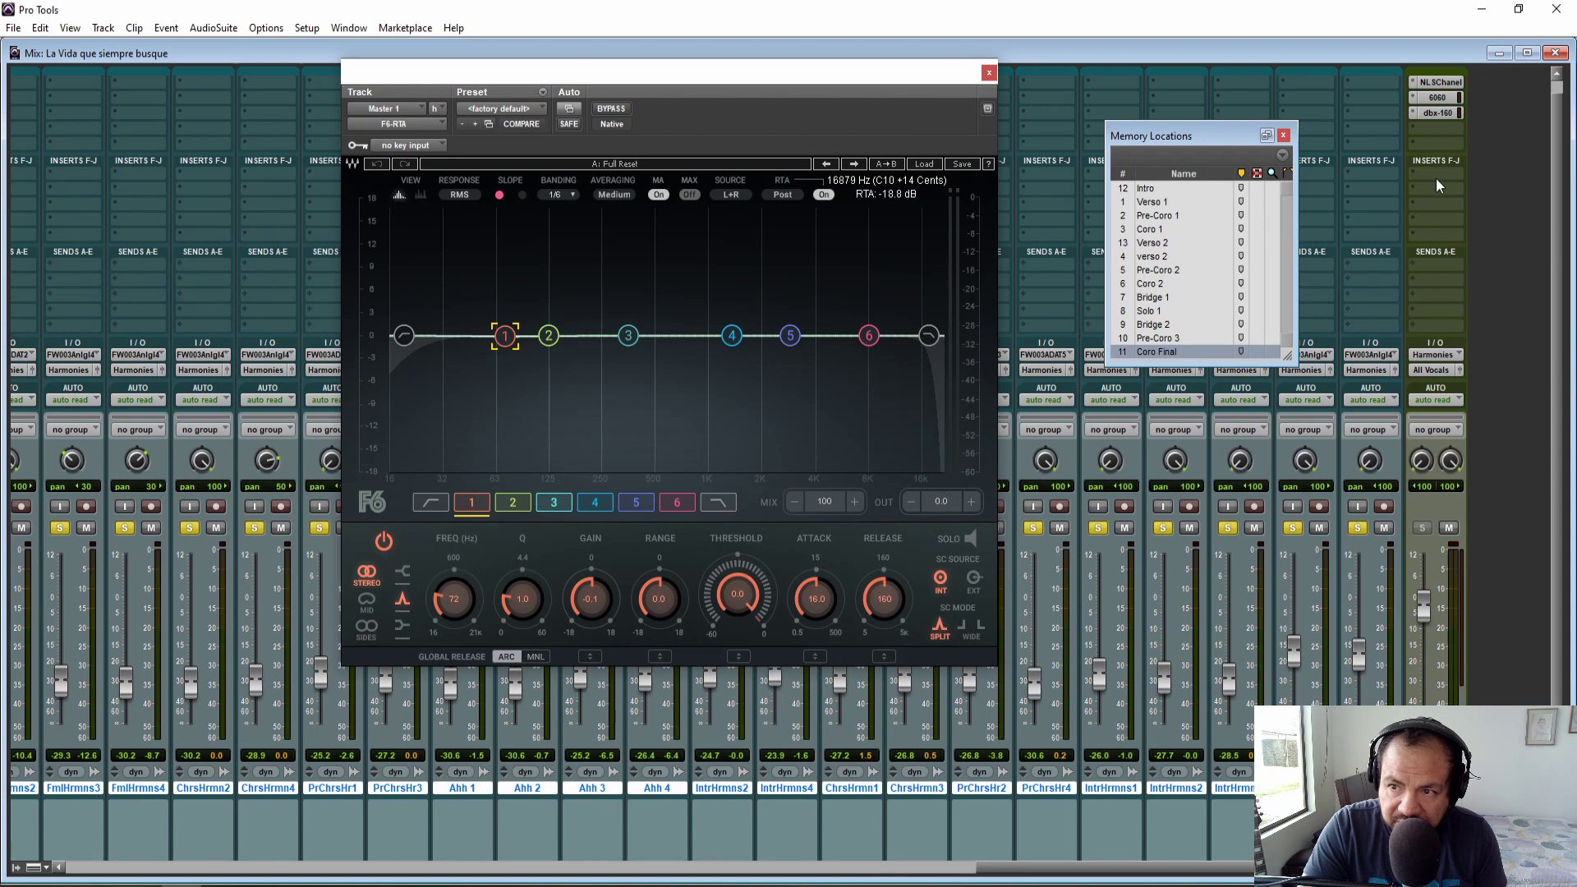
{"action": "key", "text": "space"}
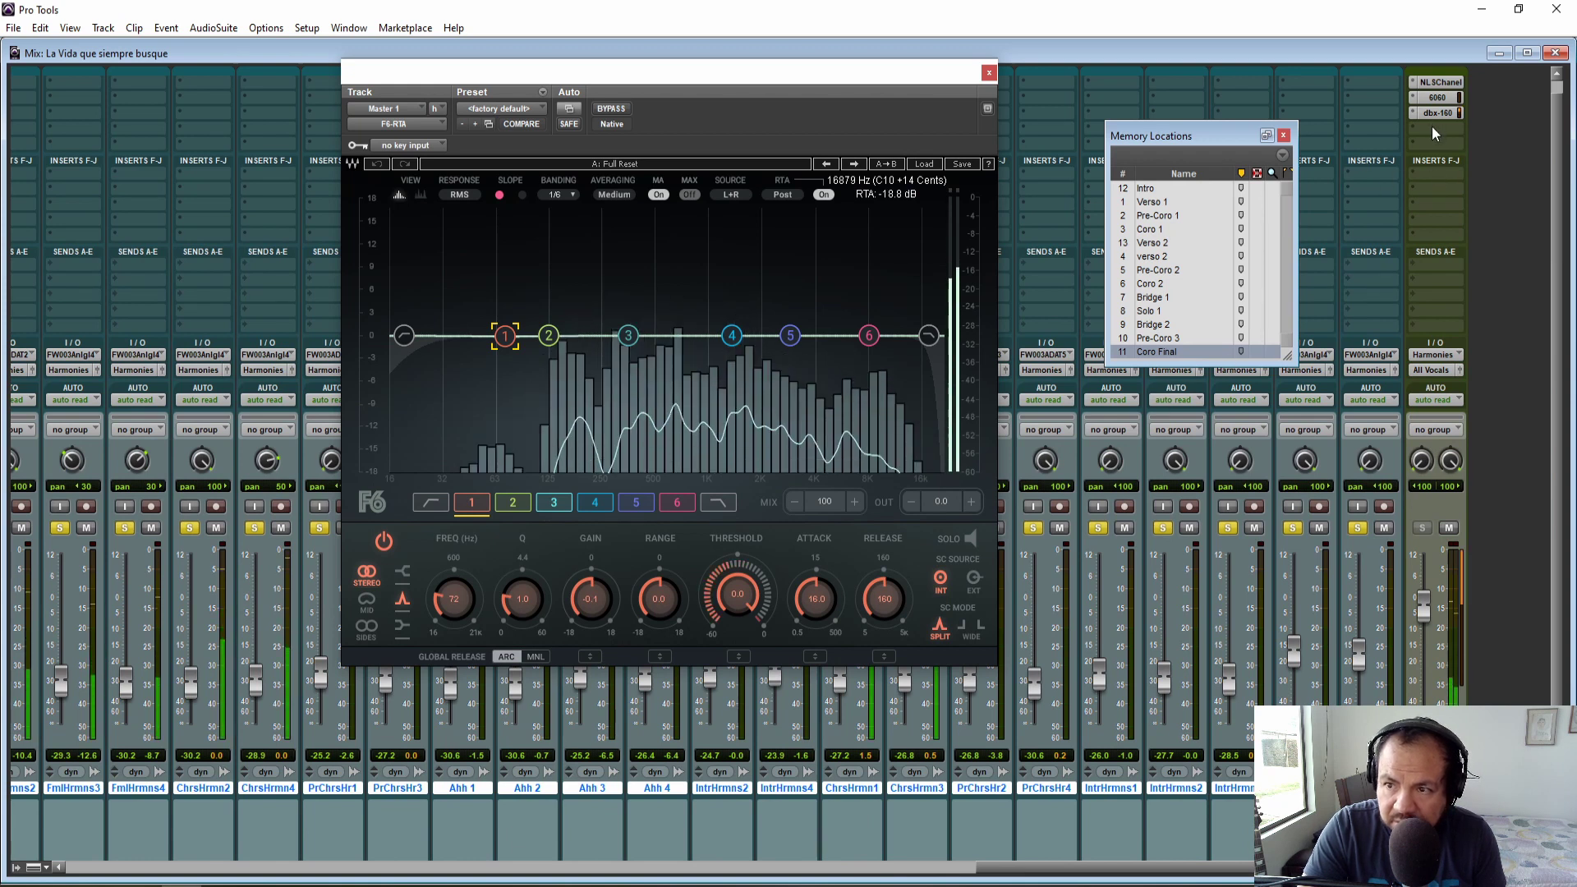
{"action": "left_click", "coordinate": [1439, 129]}
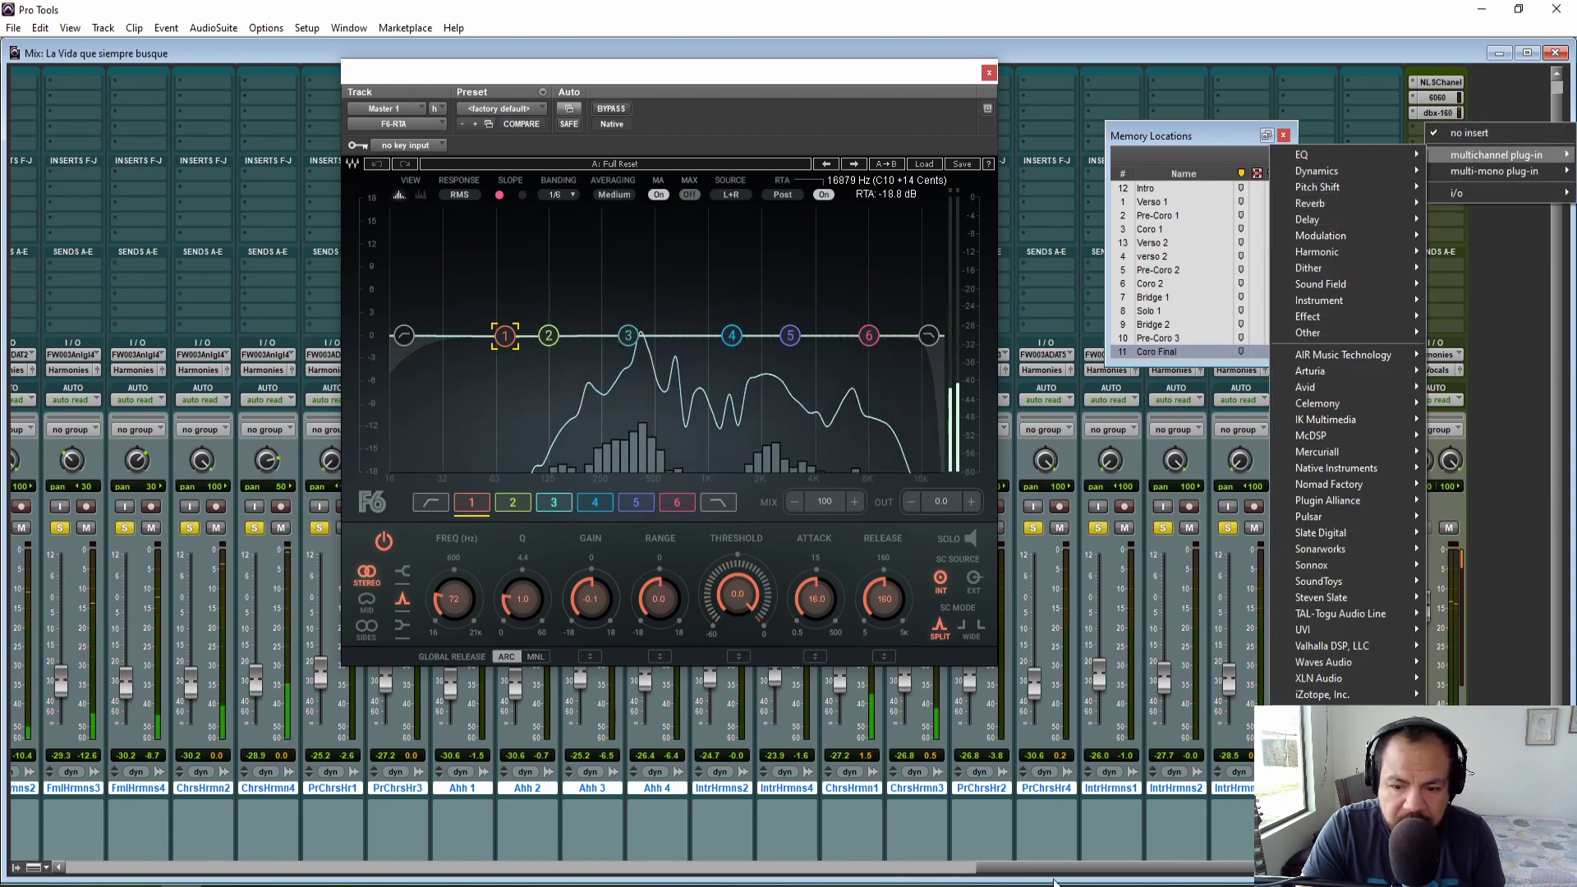
{"action": "left_click", "coordinate": [996, 824]}
{"action": "left_click_drag", "start_coordinate": [1059, 877], "coordinate": [858, 873]}
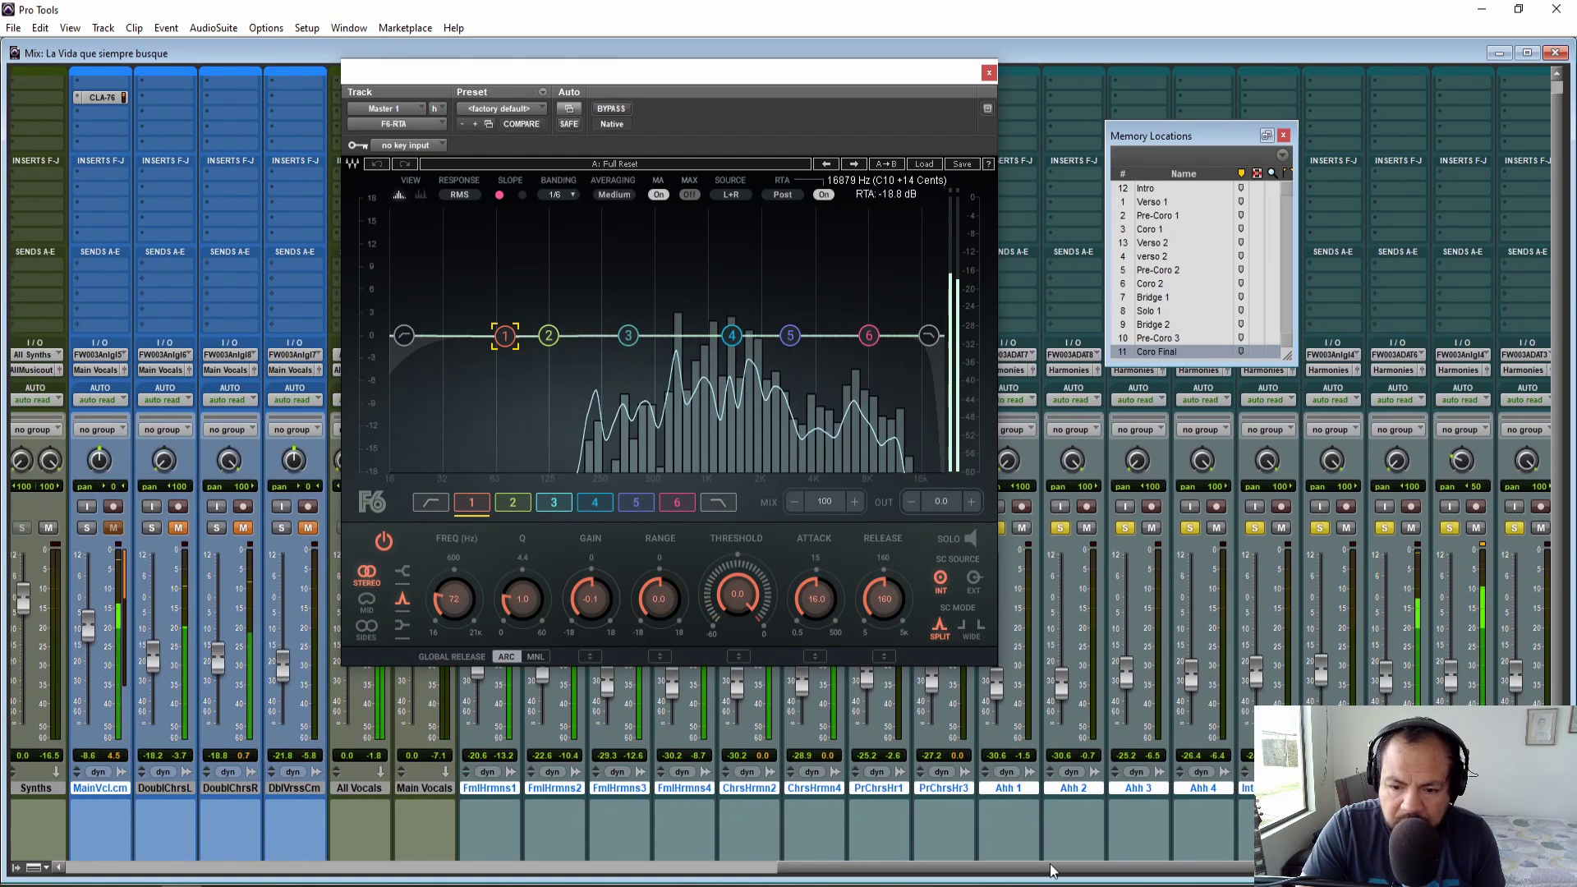
{"action": "left_click_drag", "start_coordinate": [1059, 868], "coordinate": [1260, 870]}
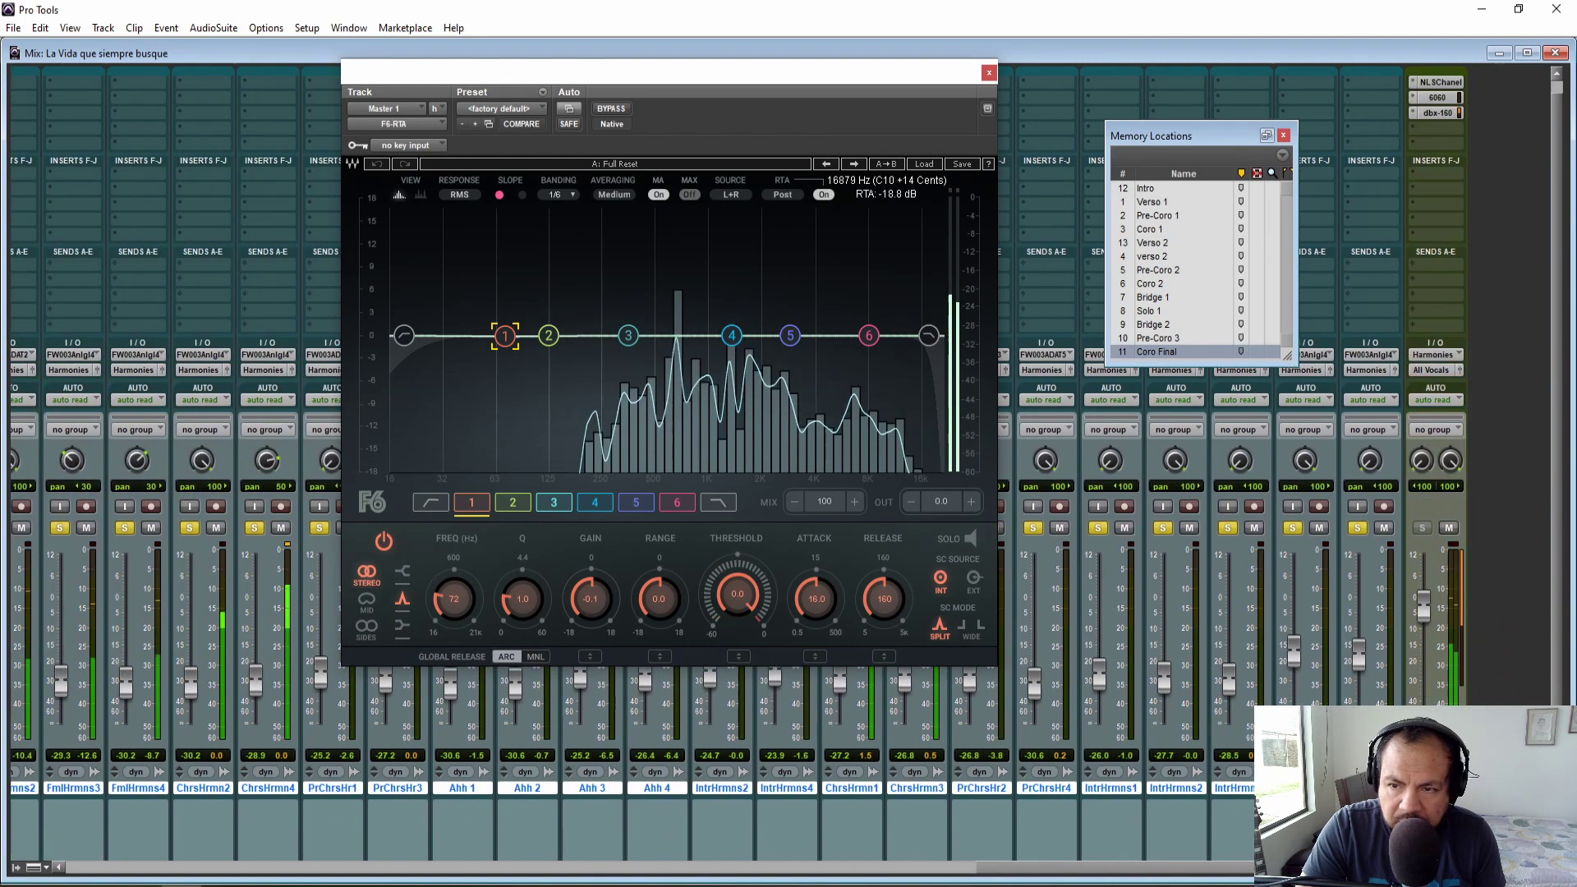
- Insert the stereo DeEsser in the fourth insert slot of All Harmonies
{"action": "left_click", "coordinate": [1430, 130]}
{"action": "mouse_move", "coordinate": [1447, 150]}
{"action": "mouse_move", "coordinate": [1338, 170]}
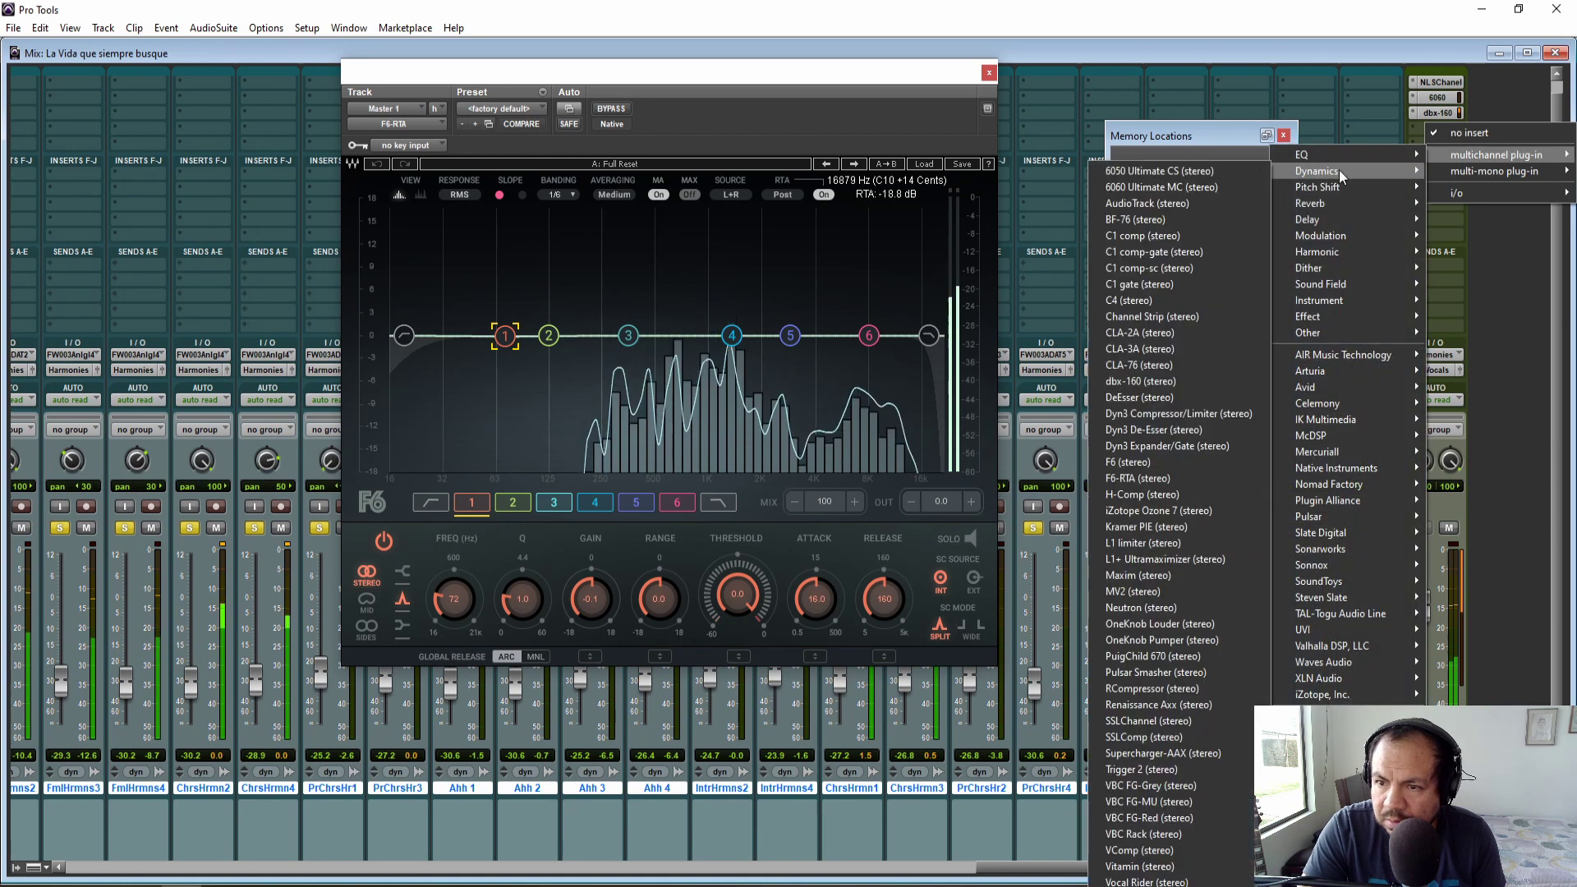
{"action": "left_click", "coordinate": [1139, 397]}
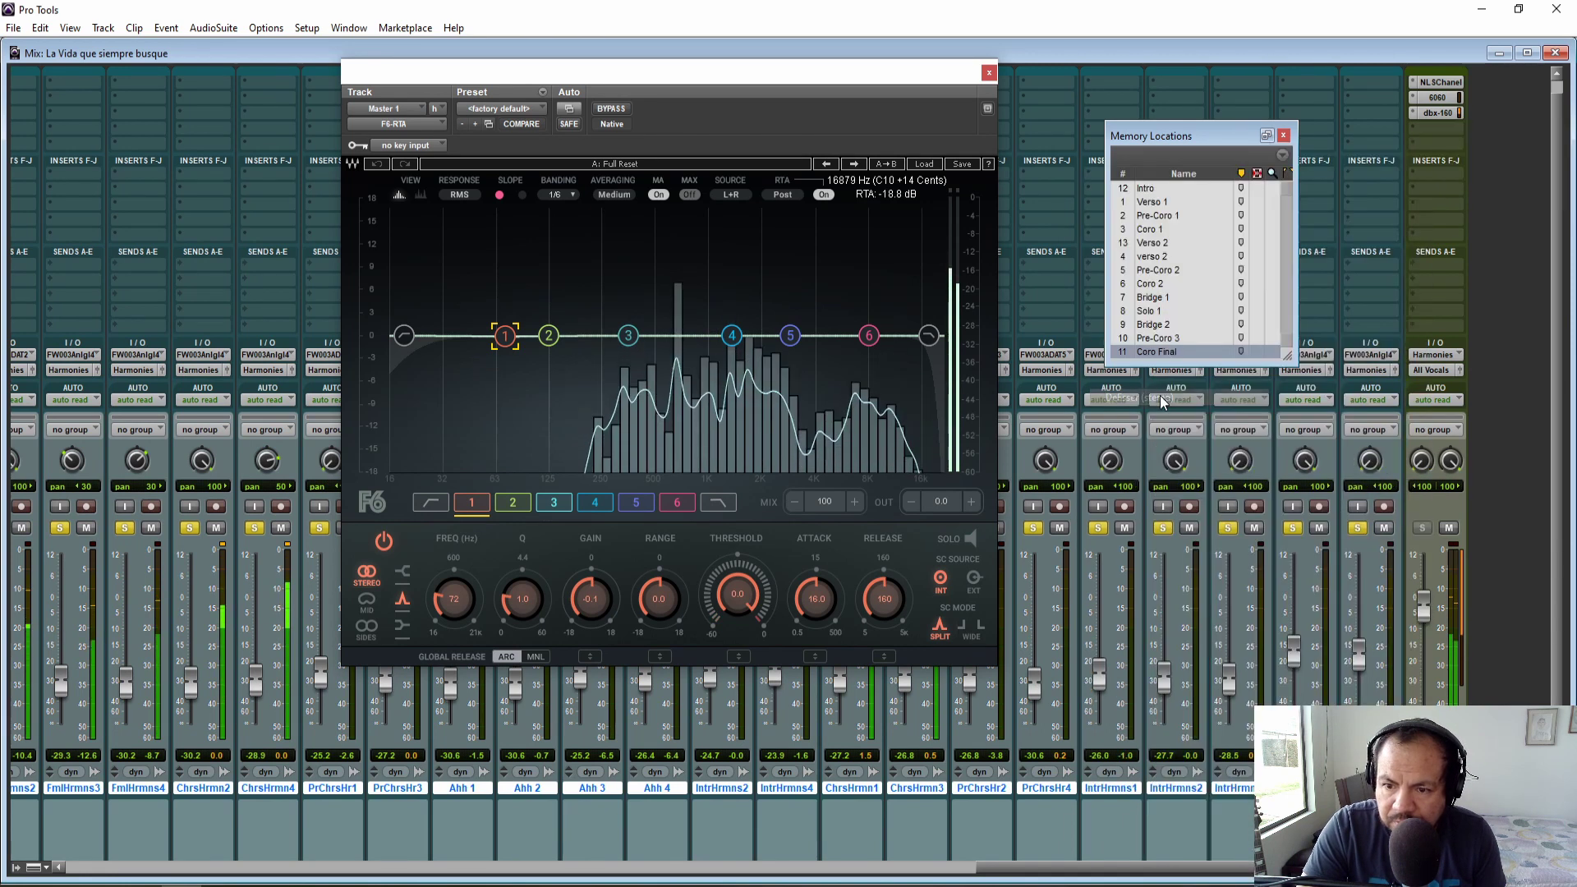
- Lower the DeEsser threshold to about -41 while playing the harmonies
{"action": "left_click_drag", "start_coordinate": [816, 283], "coordinate": [816, 382]}
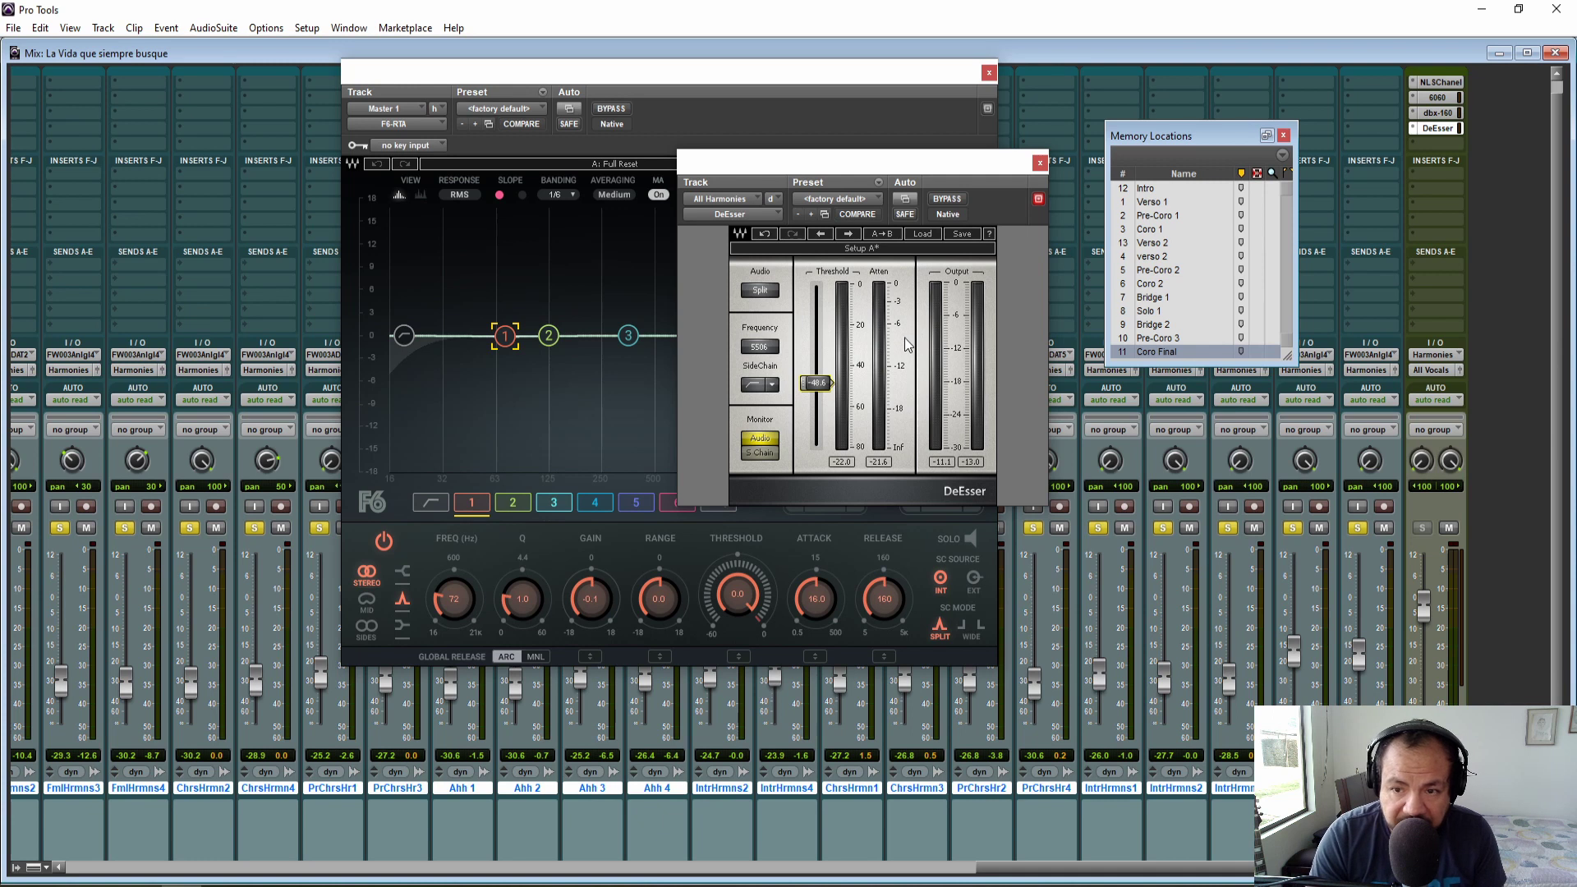
{"action": "key", "text": "space"}
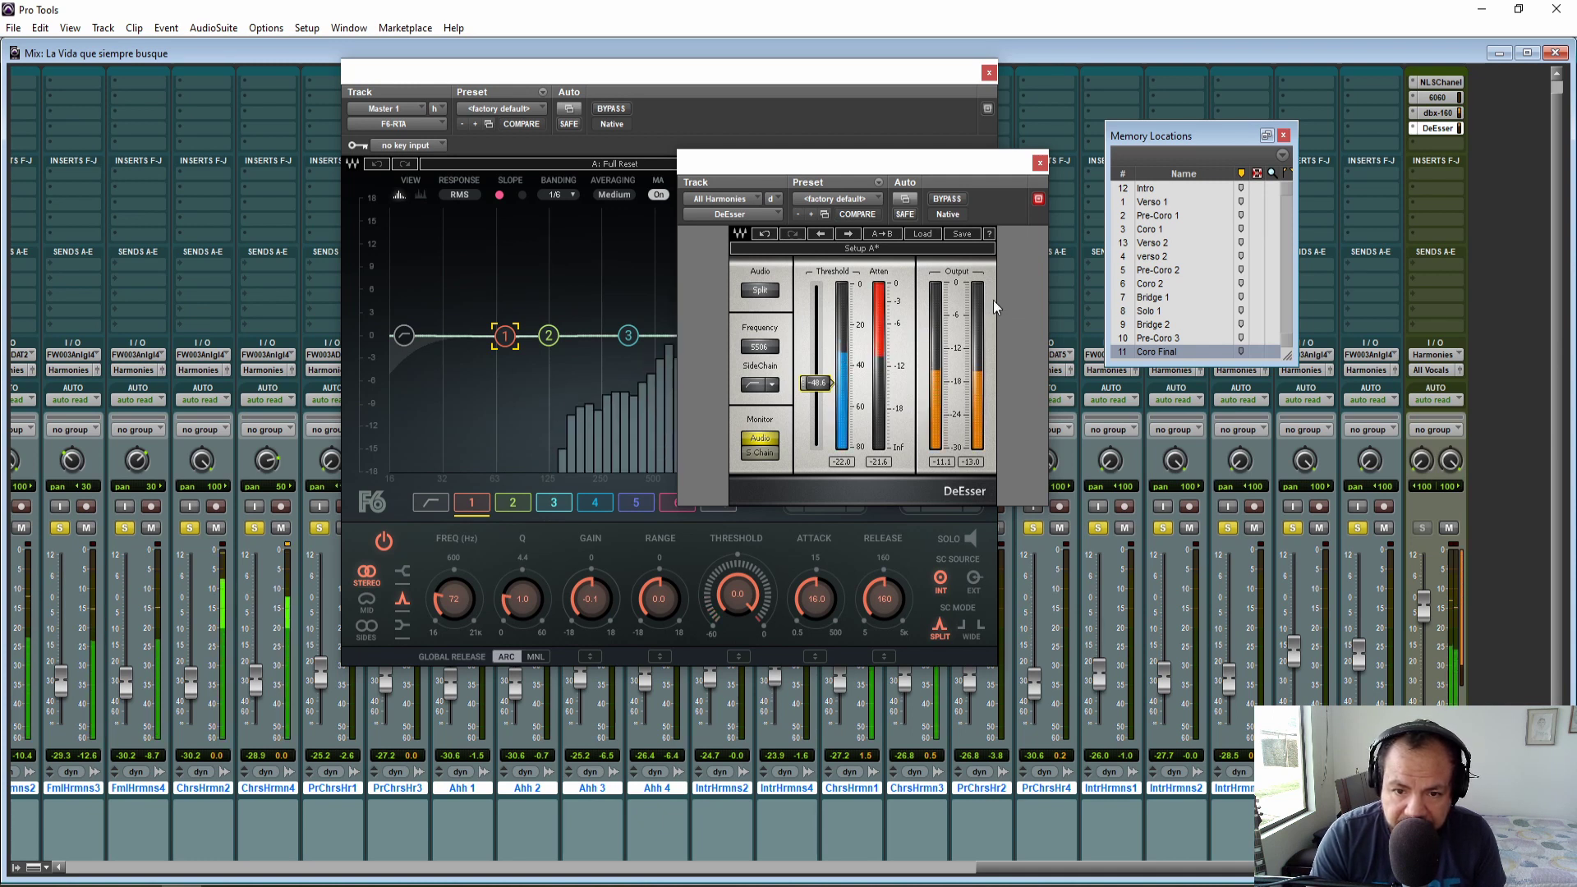
{"action": "left_click_drag", "start_coordinate": [815, 382], "coordinate": [820, 374]}
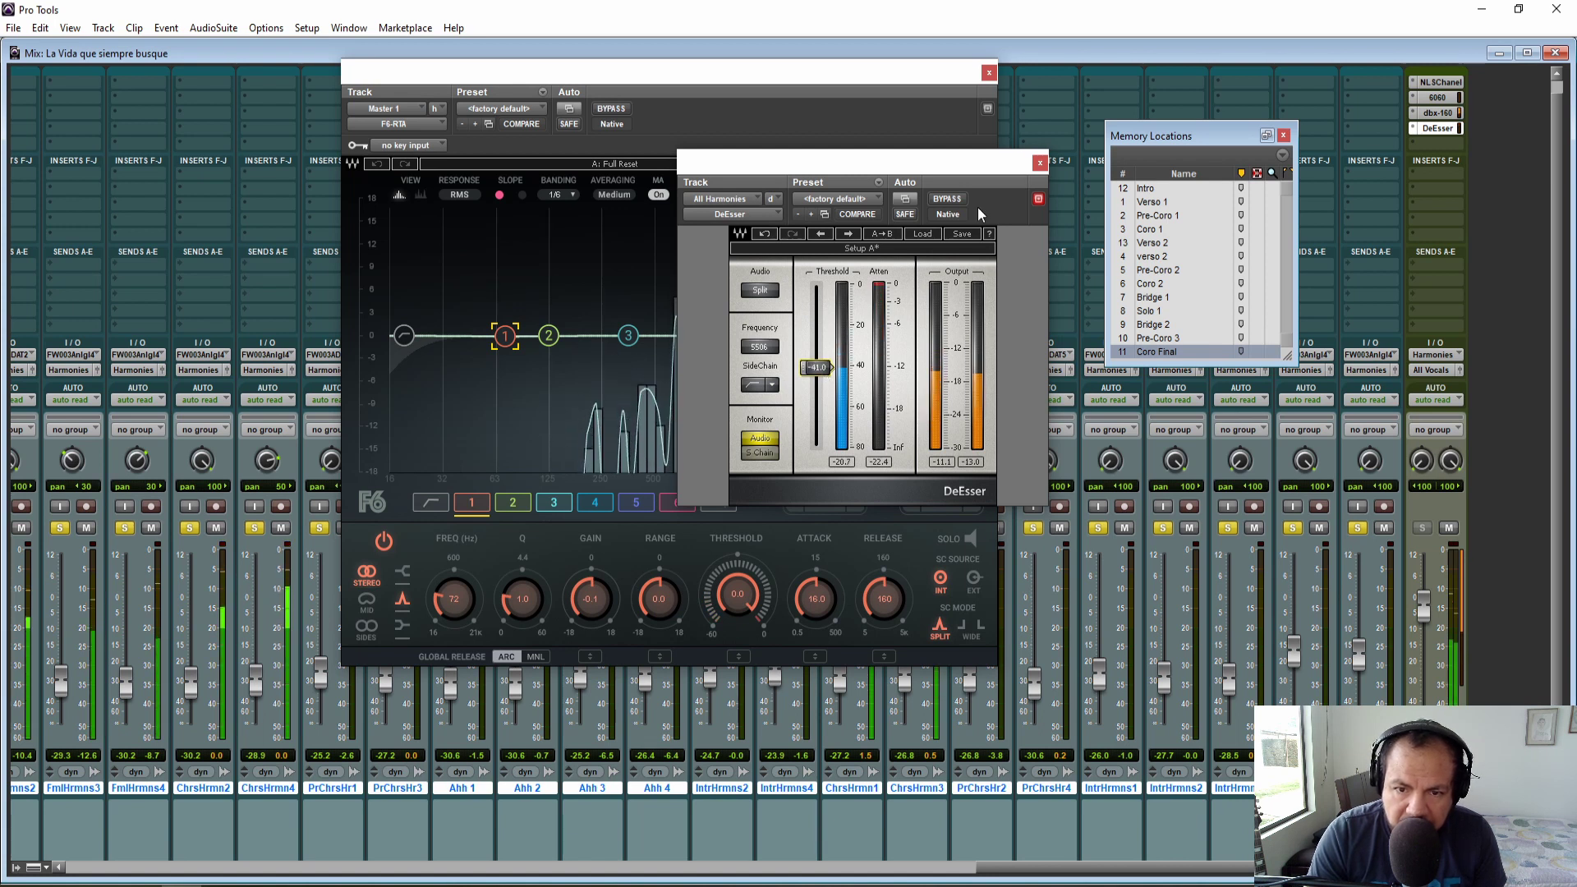
- Clear the solos on the harmony tracks and play the full mix at Coro Final, then stop playback
{"action": "left_click_drag", "start_coordinate": [1314, 867], "coordinate": [1127, 867]}
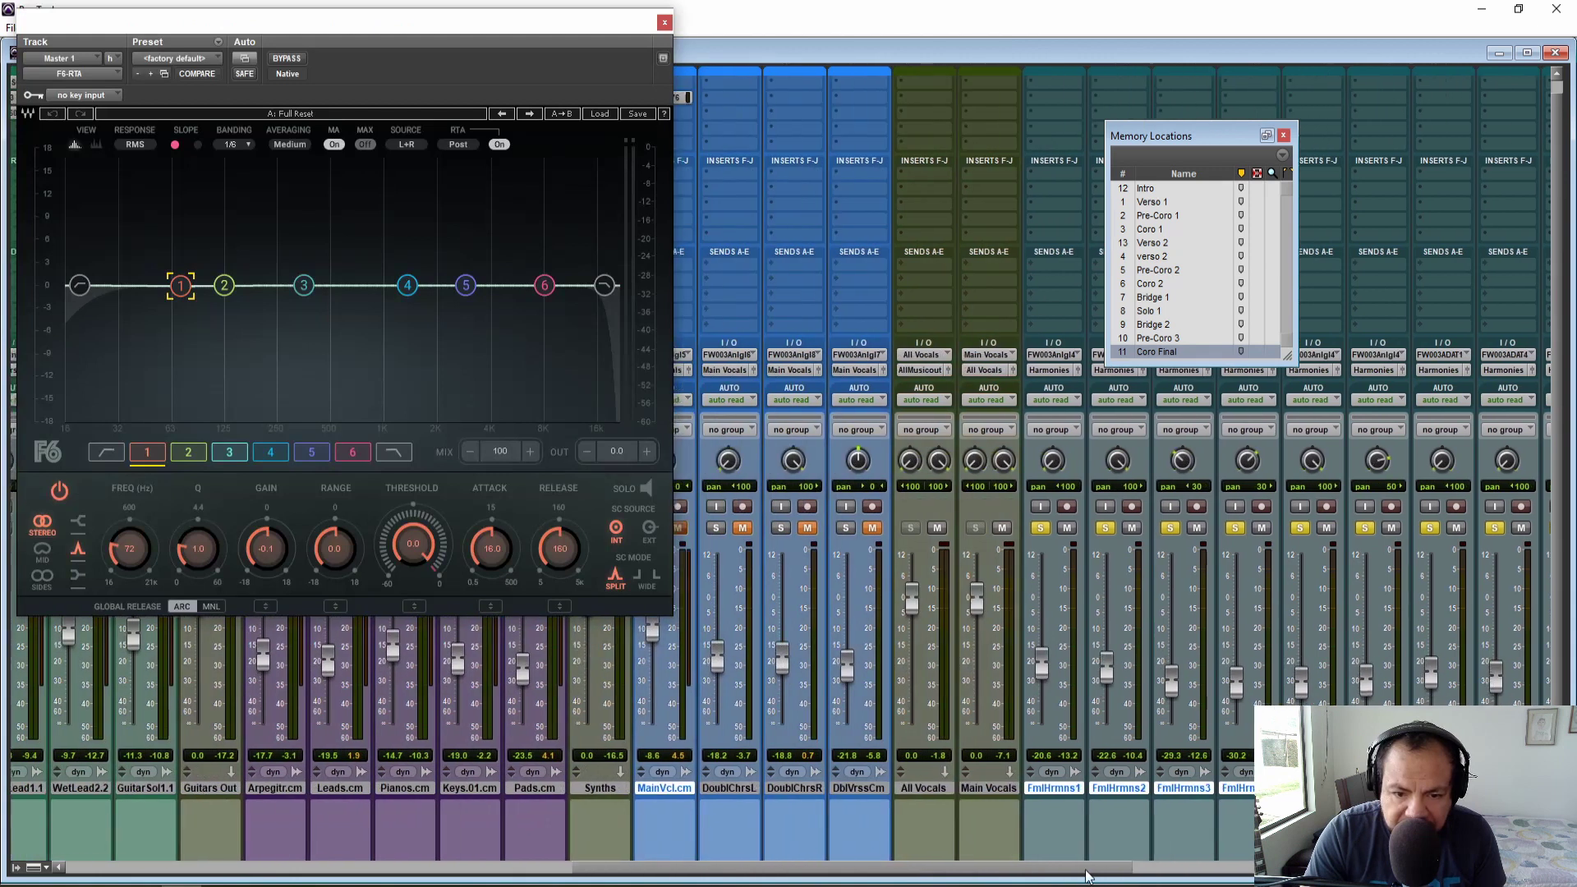
{"action": "left_click", "coordinate": [922, 534], "text": "alt"}
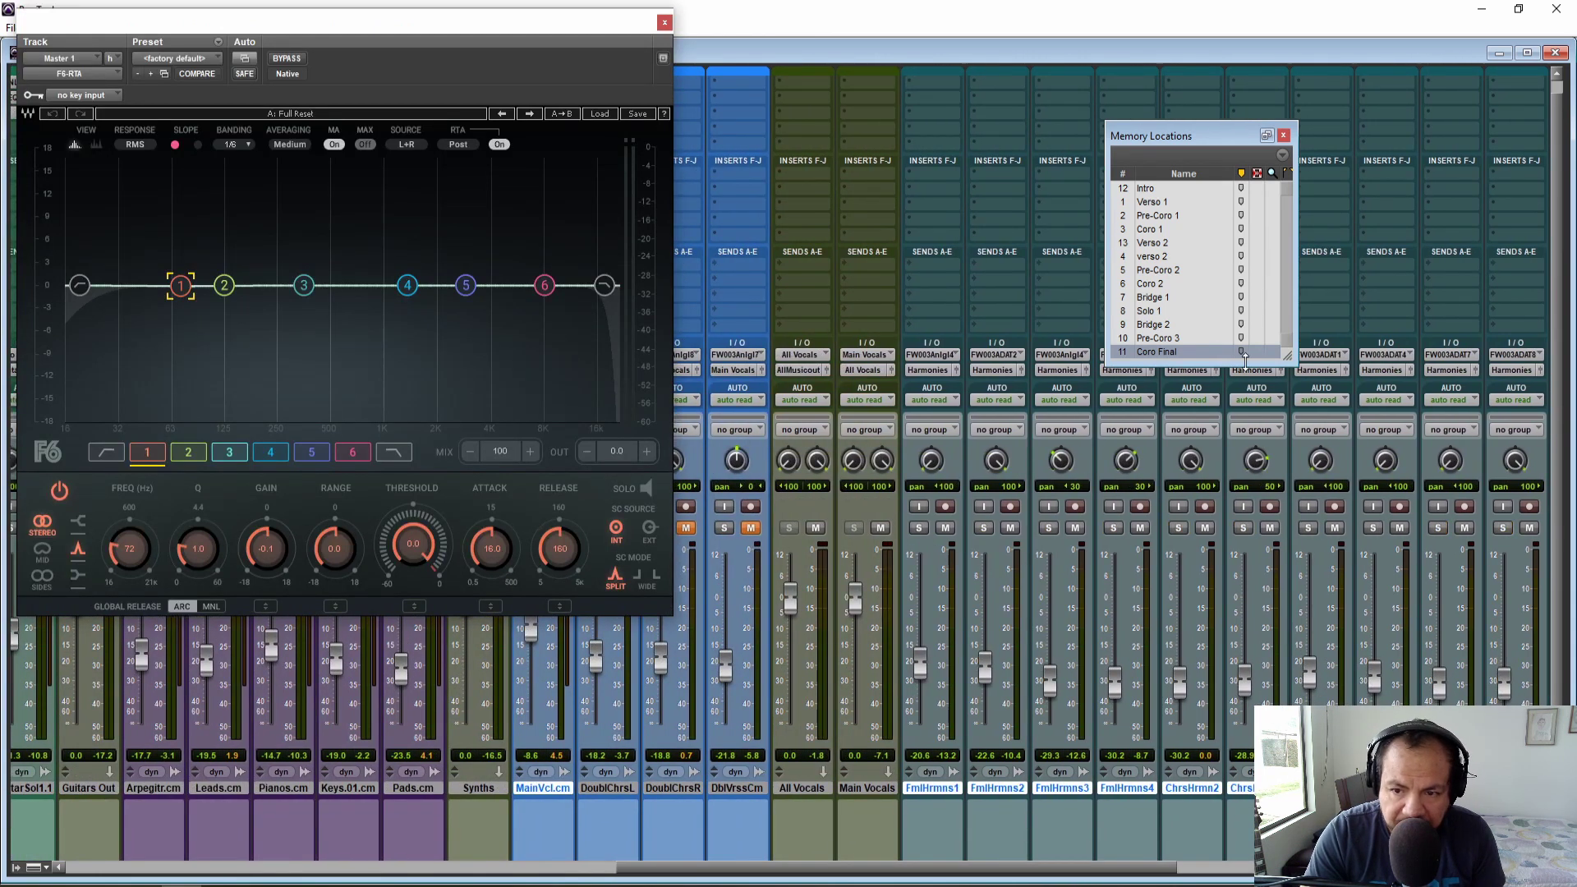
{"action": "key", "text": "space"}
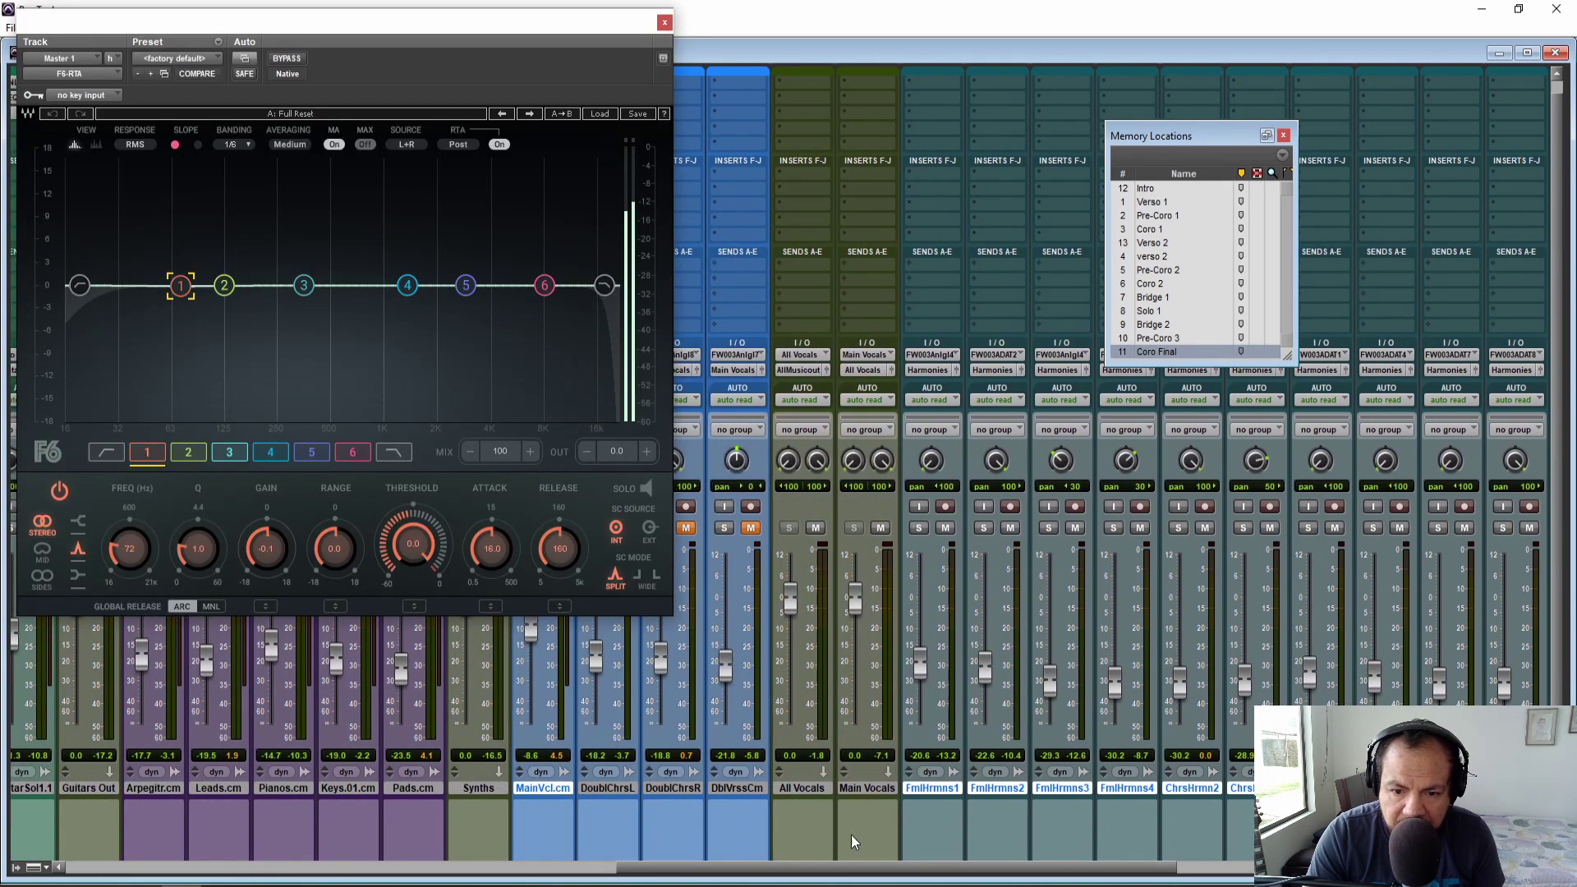
{"action": "left_click_drag", "start_coordinate": [821, 867], "coordinate": [1210, 875]}
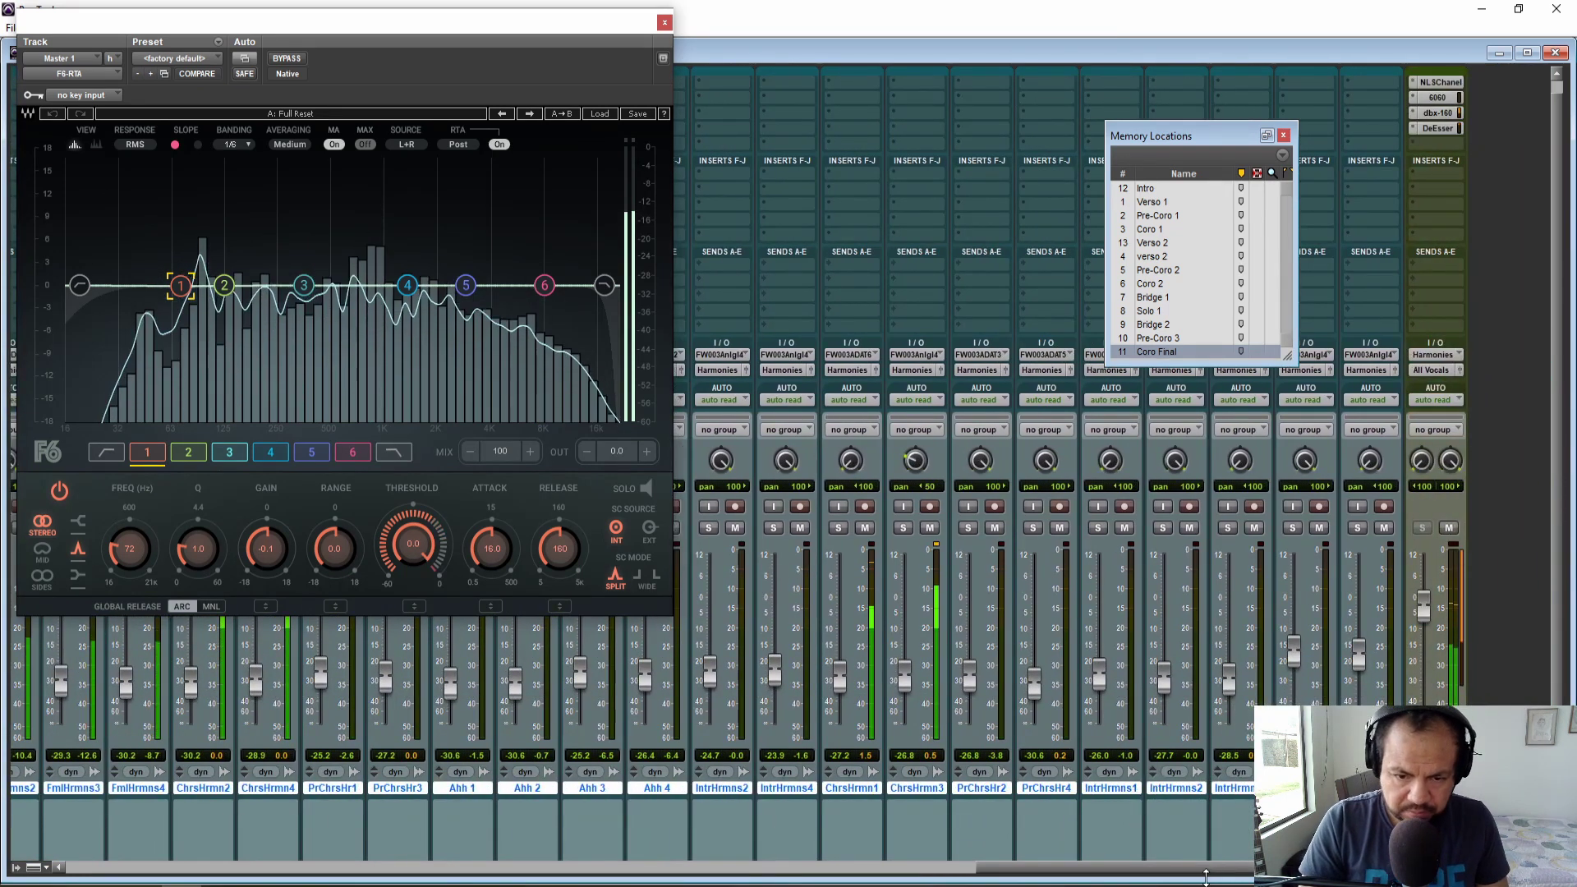
{"action": "left_click_drag", "start_coordinate": [1128, 867], "coordinate": [1122, 869]}
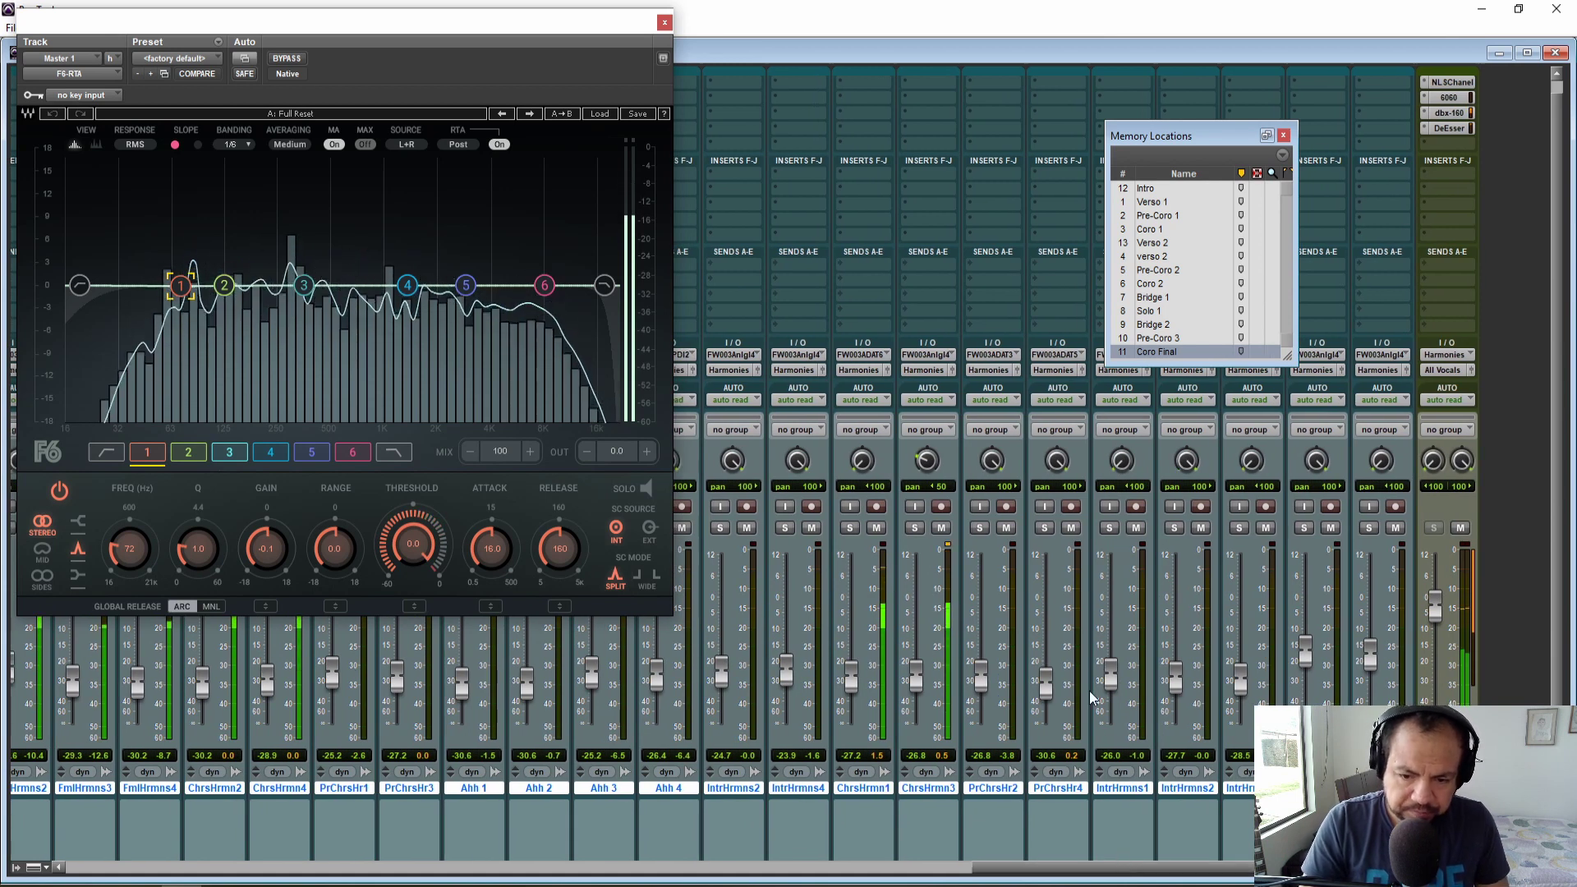
{"action": "key", "text": "space"}
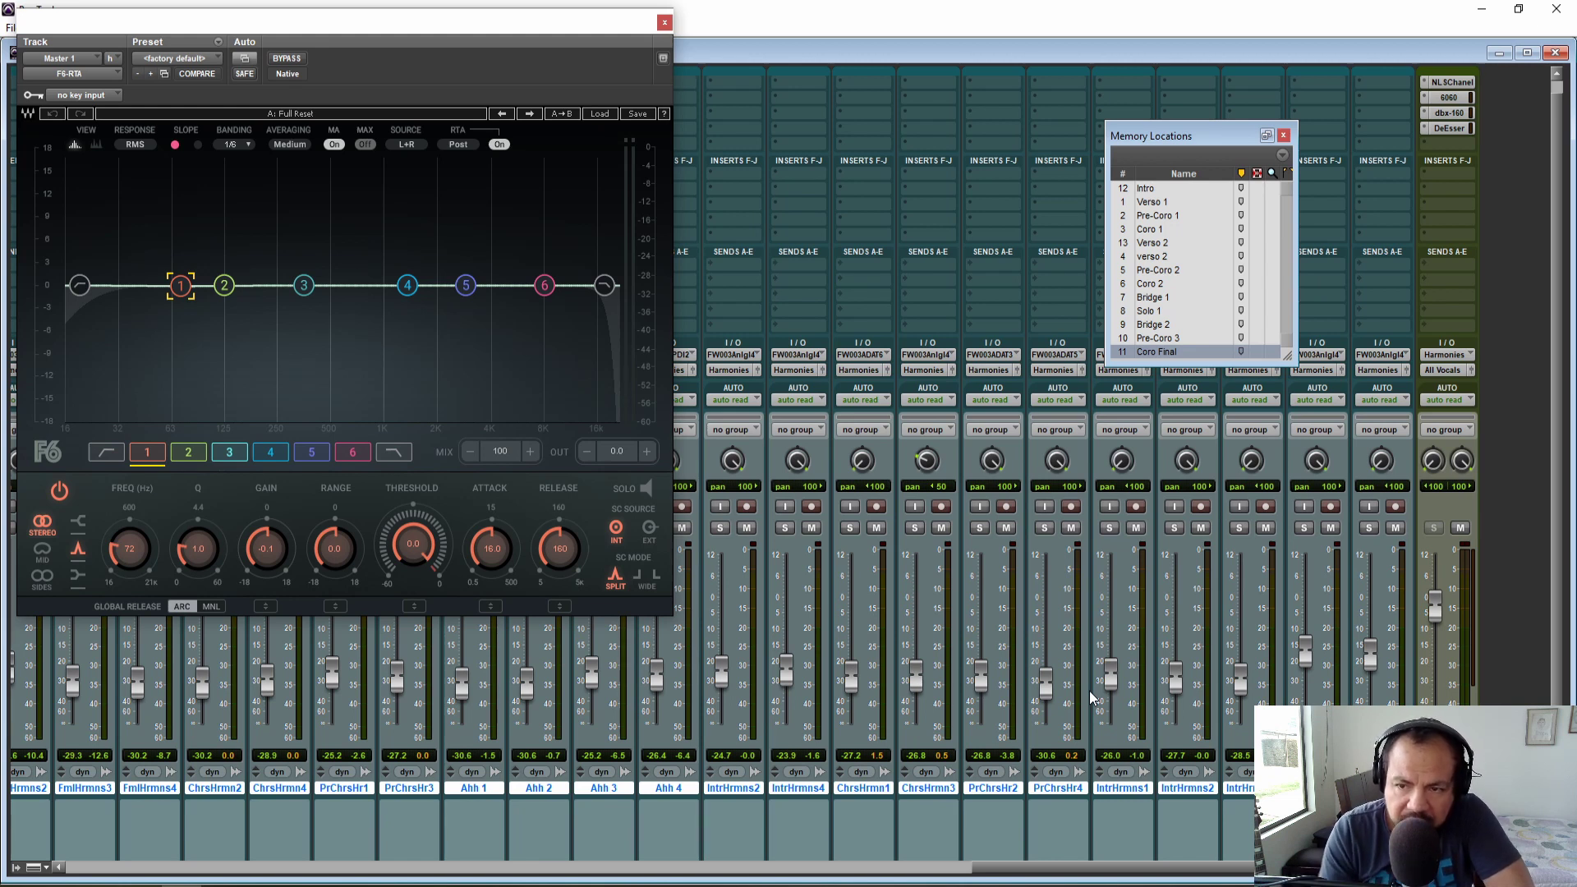
- Play the full mix from the Intro marker to check how the harmonies sit
{"action": "left_click", "coordinate": [1151, 188]}
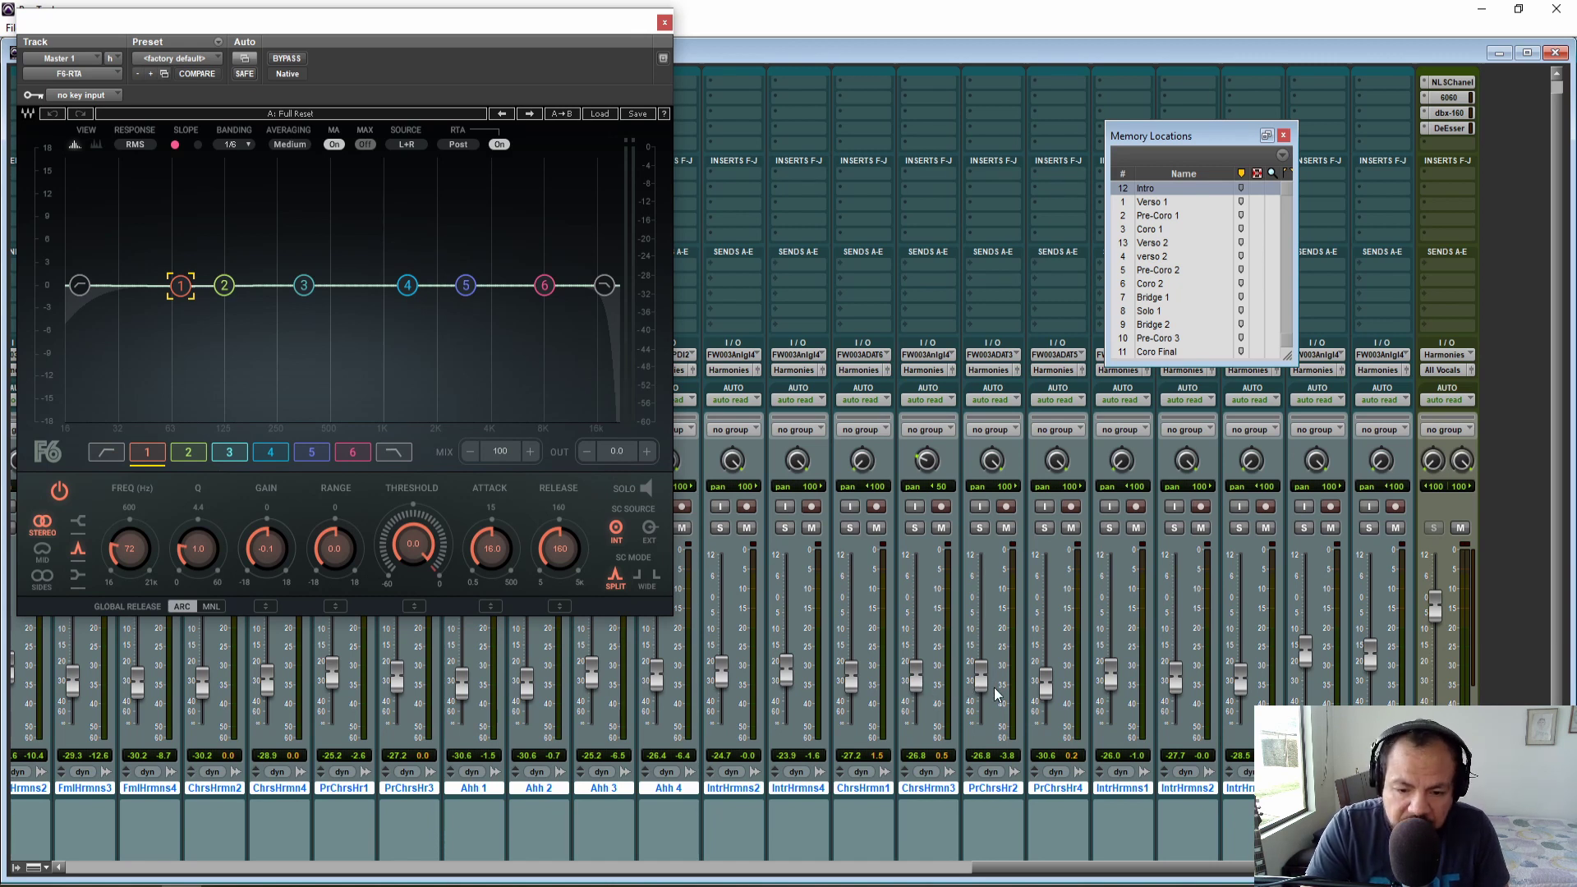
{"action": "key", "text": "space"}
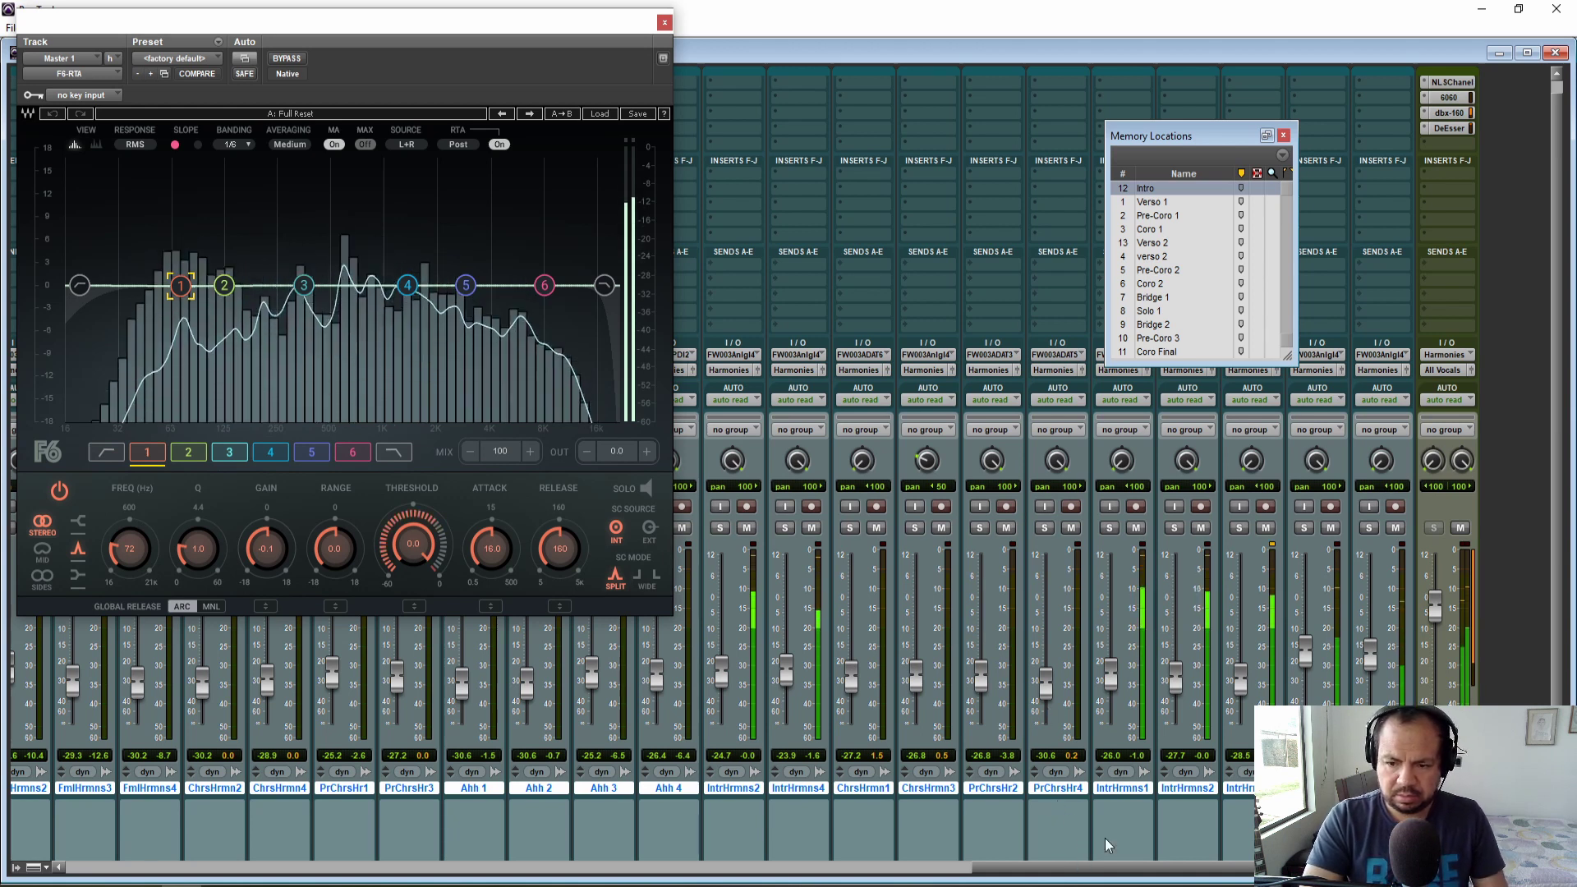
{"action": "key", "text": "space"}
{"action": "key", "text": "space"}
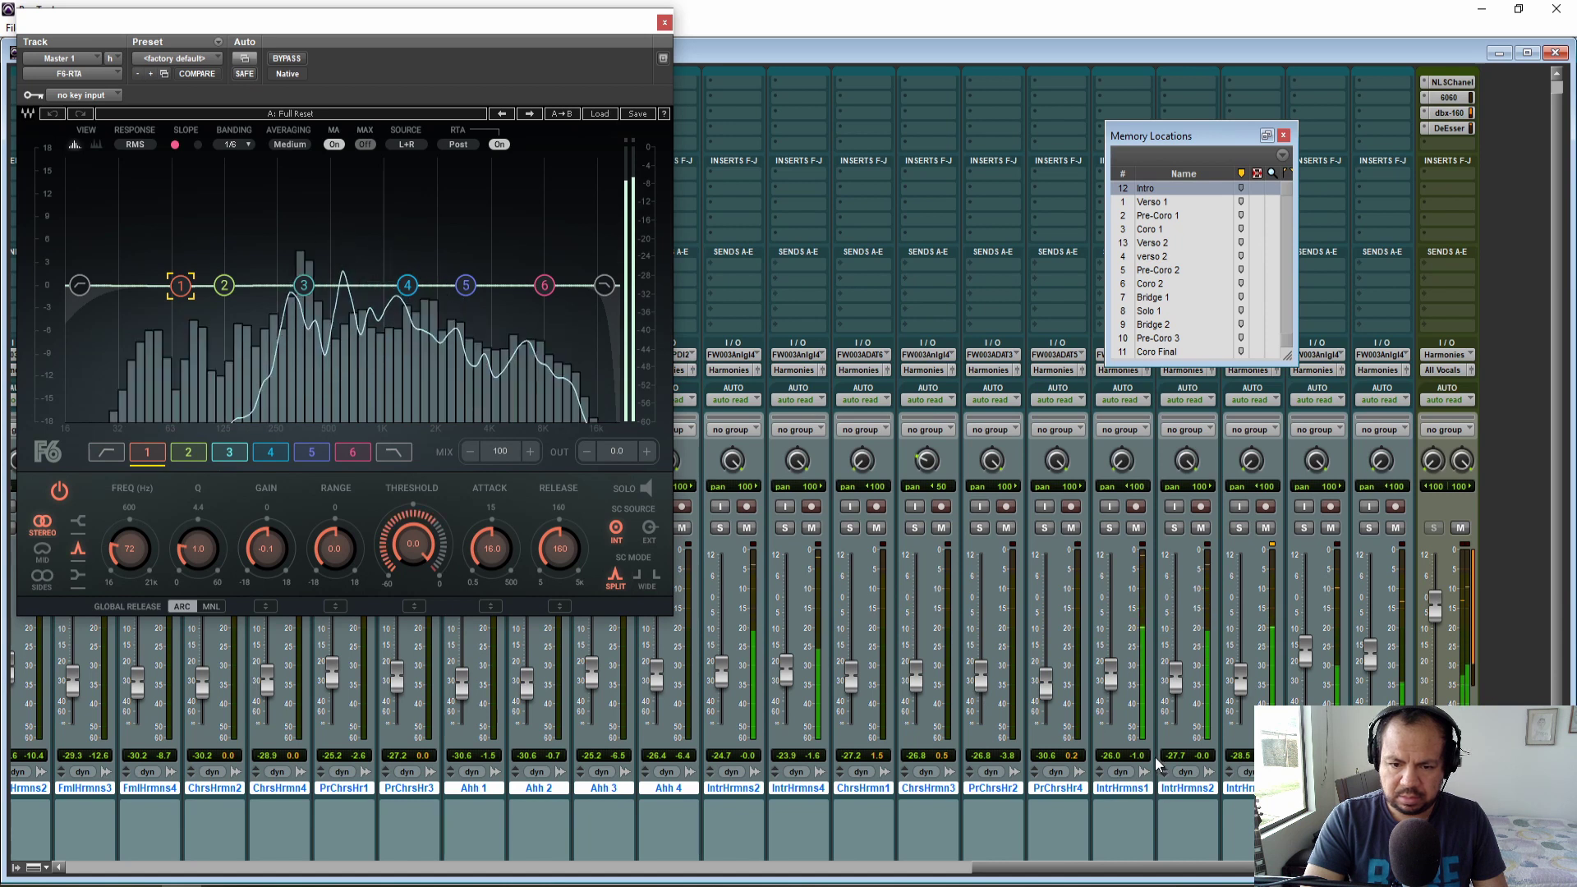
- Play the mix from the Pre-Coro 1 marker and check the harmony track levels
{"action": "left_click_drag", "start_coordinate": [1059, 867], "coordinate": [742, 874]}
{"action": "left_click", "coordinate": [1168, 216]}
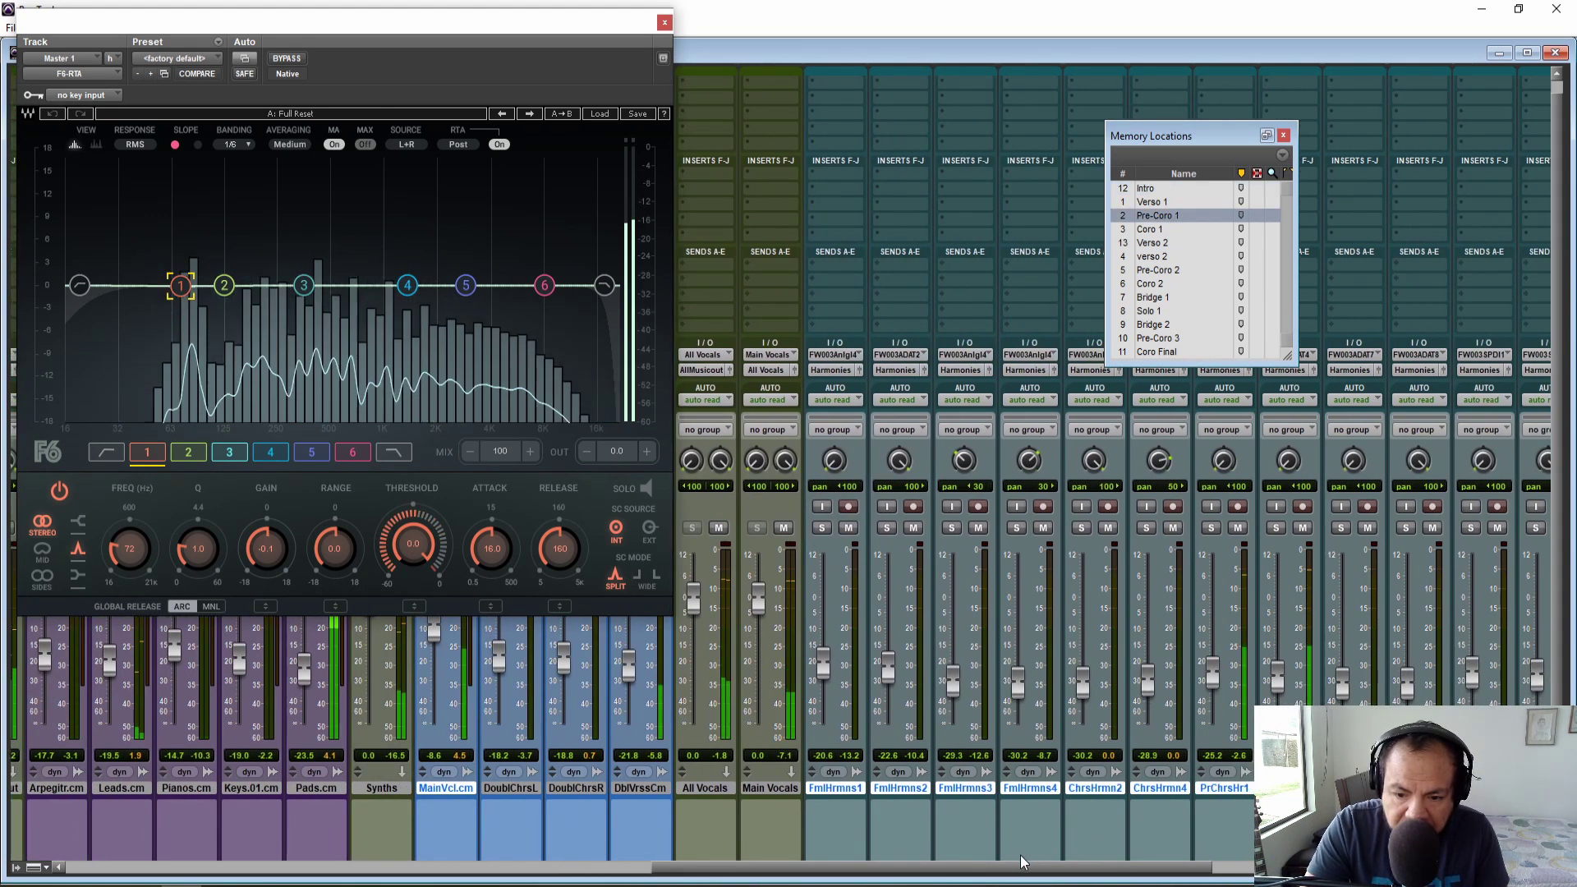
{"action": "left_click_drag", "start_coordinate": [1021, 874], "coordinate": [1200, 877]}
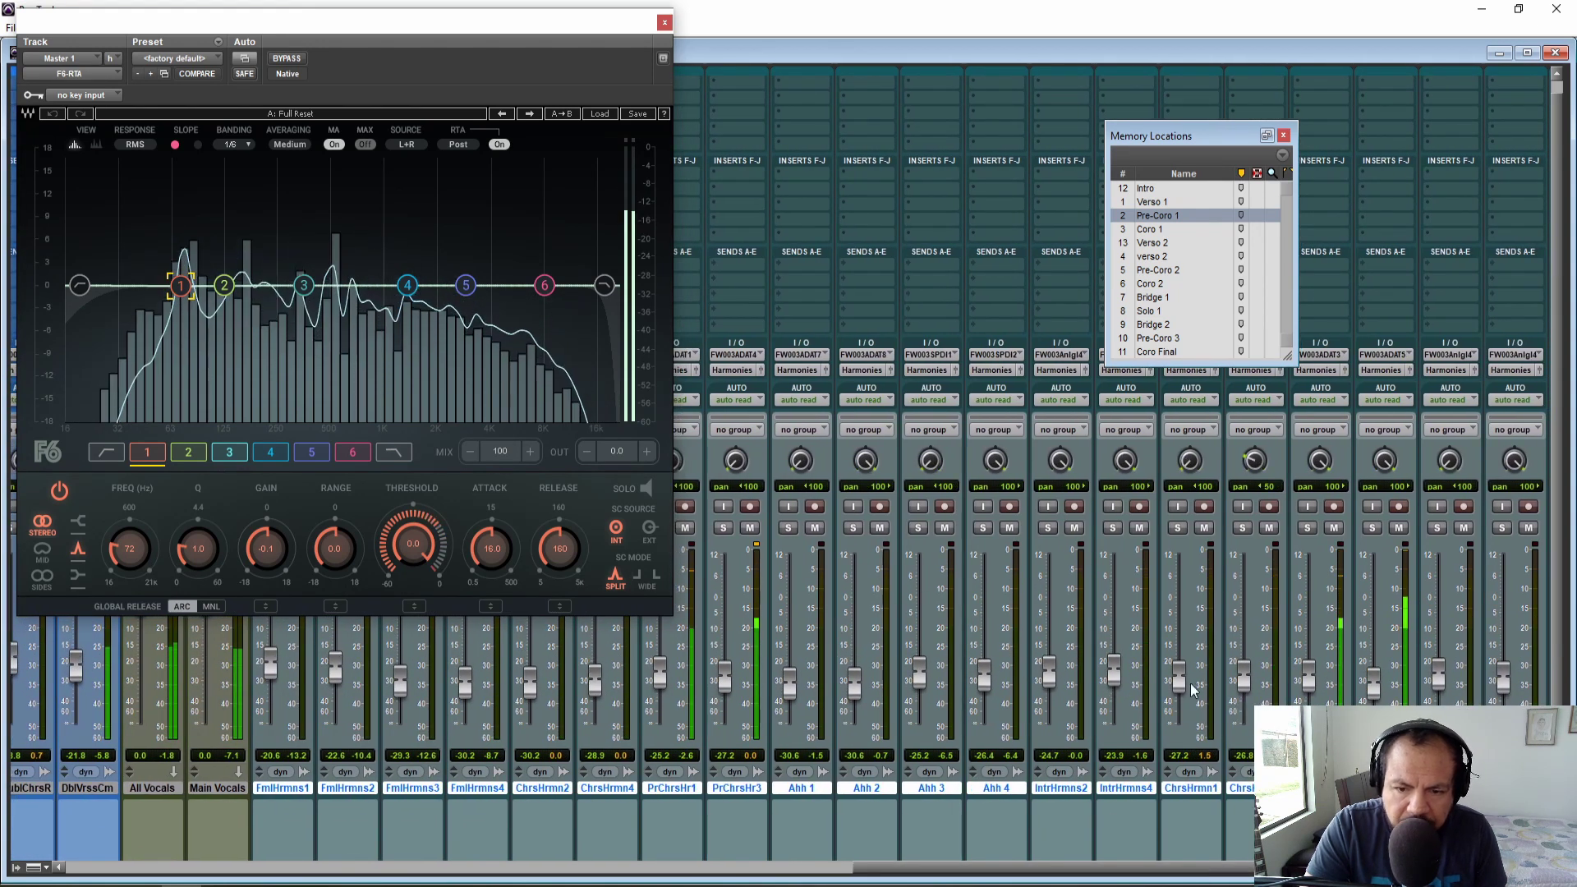
- Solo the selected harmony tracks during Pre-Coro 1, return to the full mix for comparison and stop playback
{"action": "key", "text": "shift+s"}
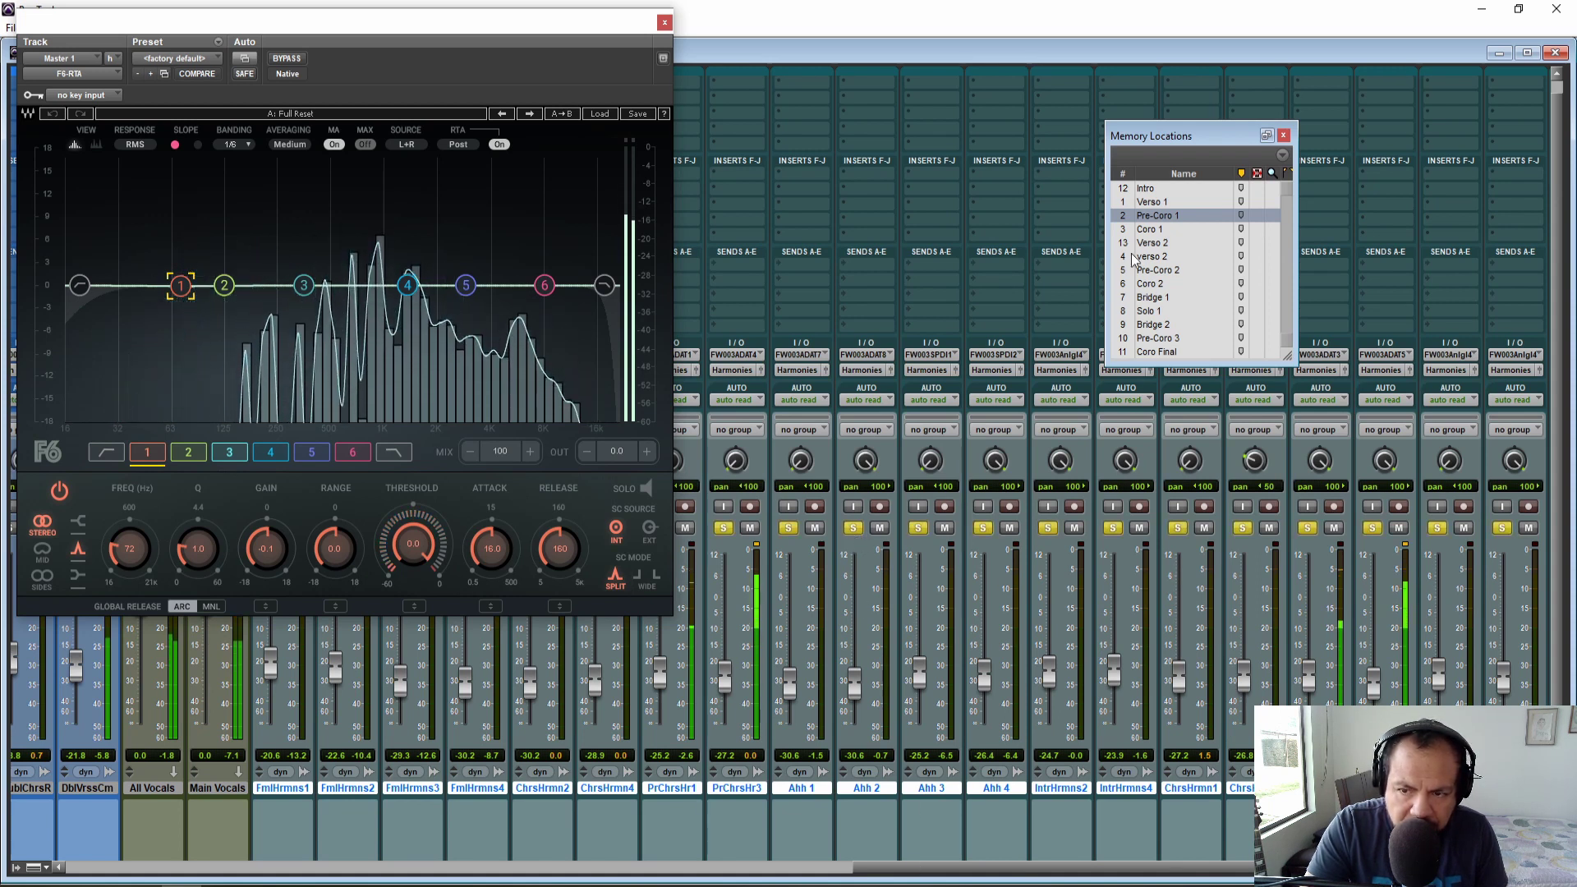
{"action": "left_click", "coordinate": [1153, 203]}
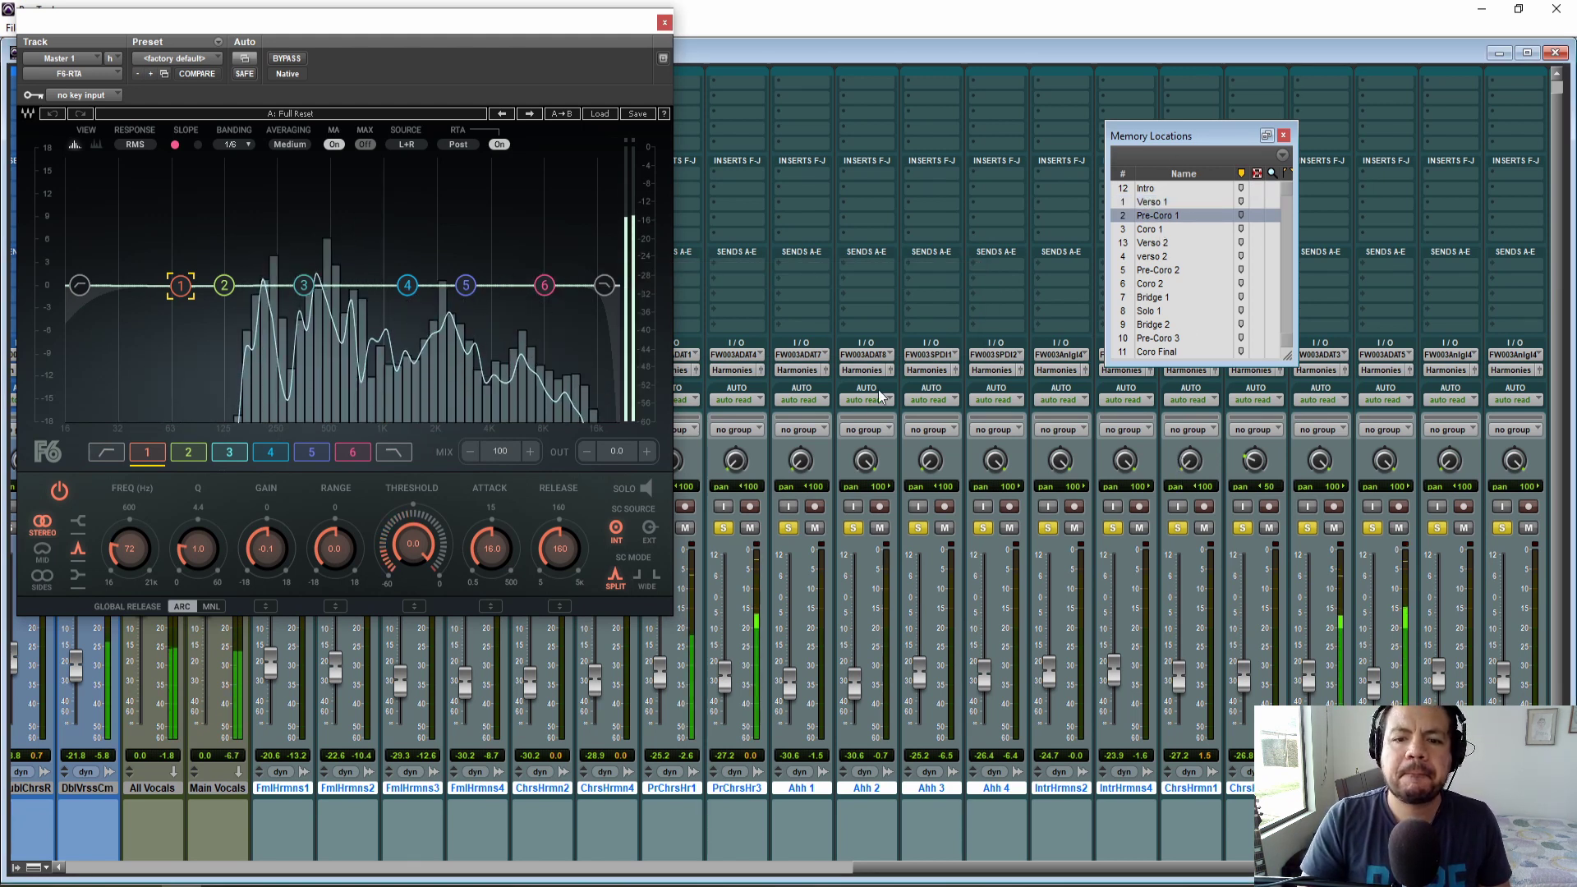
{"action": "left_click", "coordinate": [854, 528], "text": "alt+shift"}
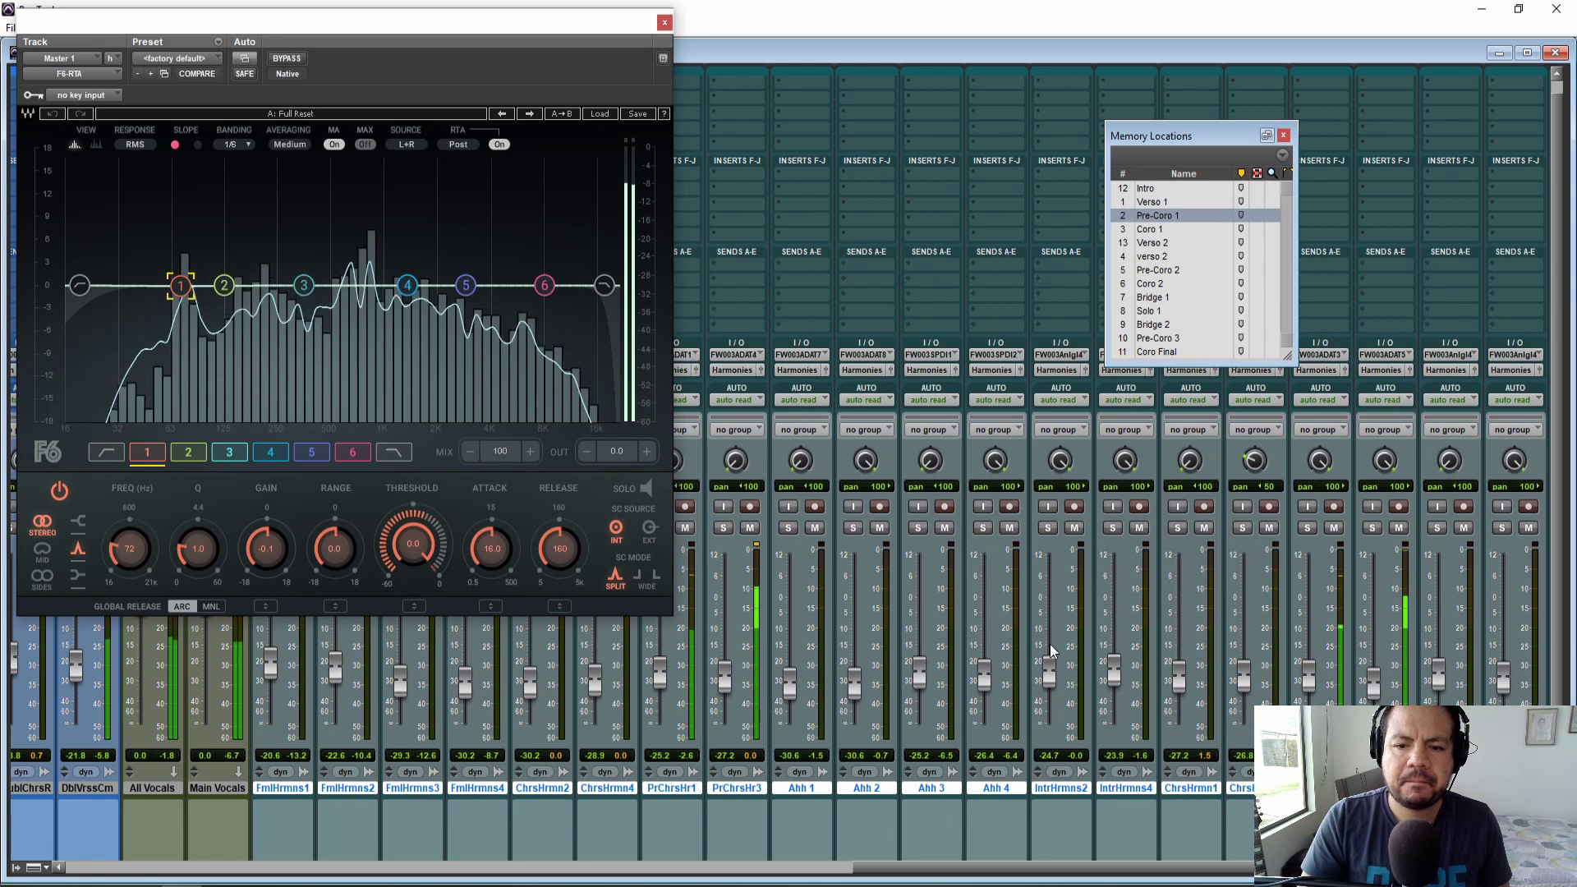
{"action": "left_click_drag", "start_coordinate": [1018, 865], "coordinate": [1136, 871]}
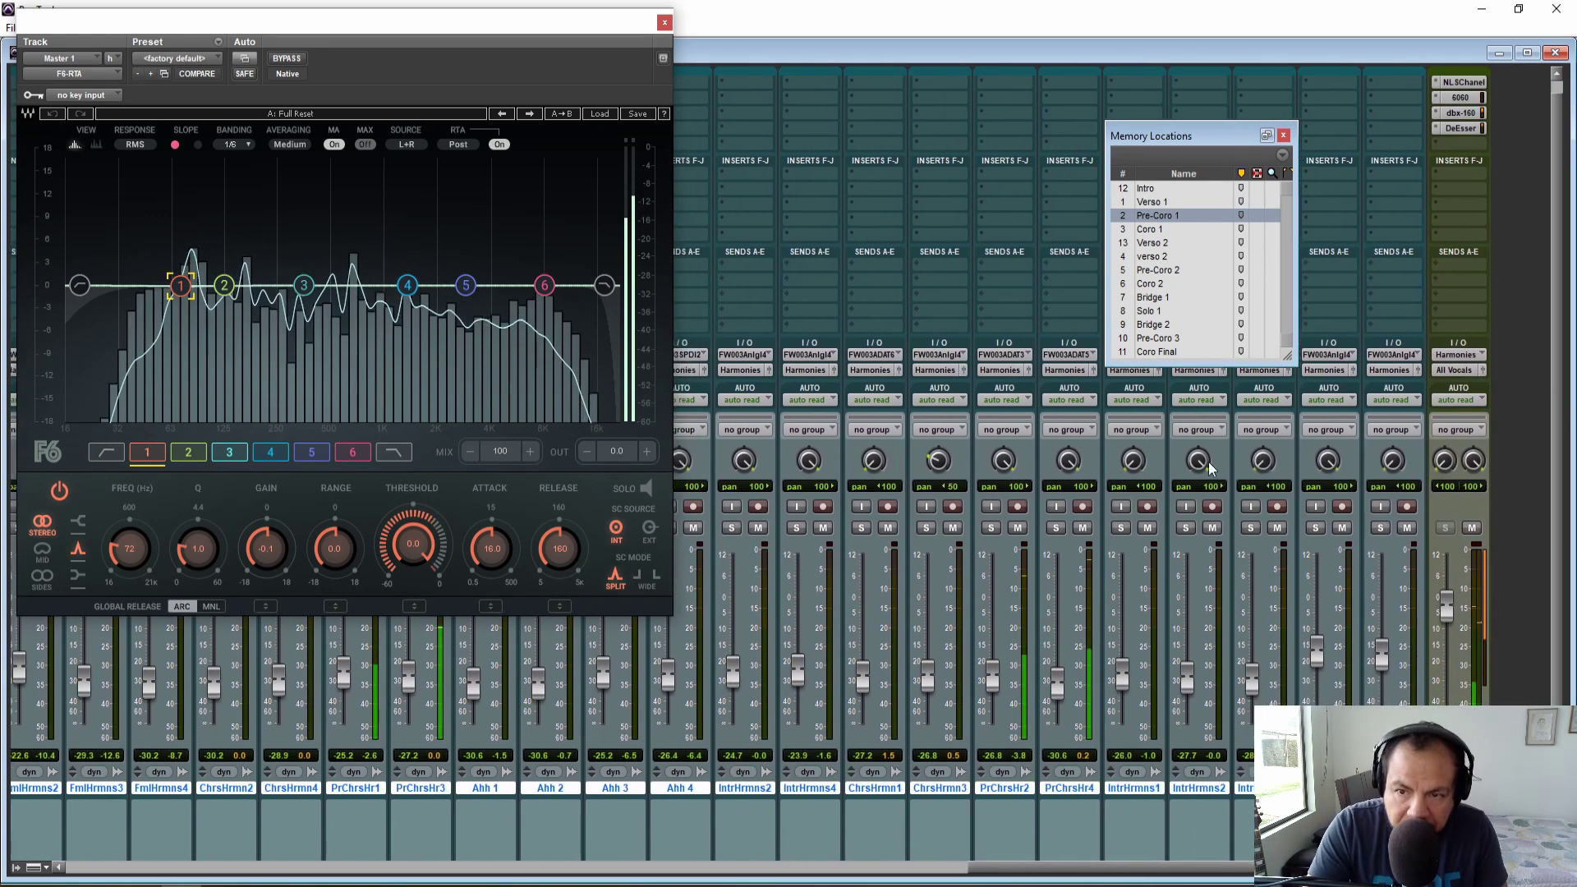
{"action": "key", "text": "space"}
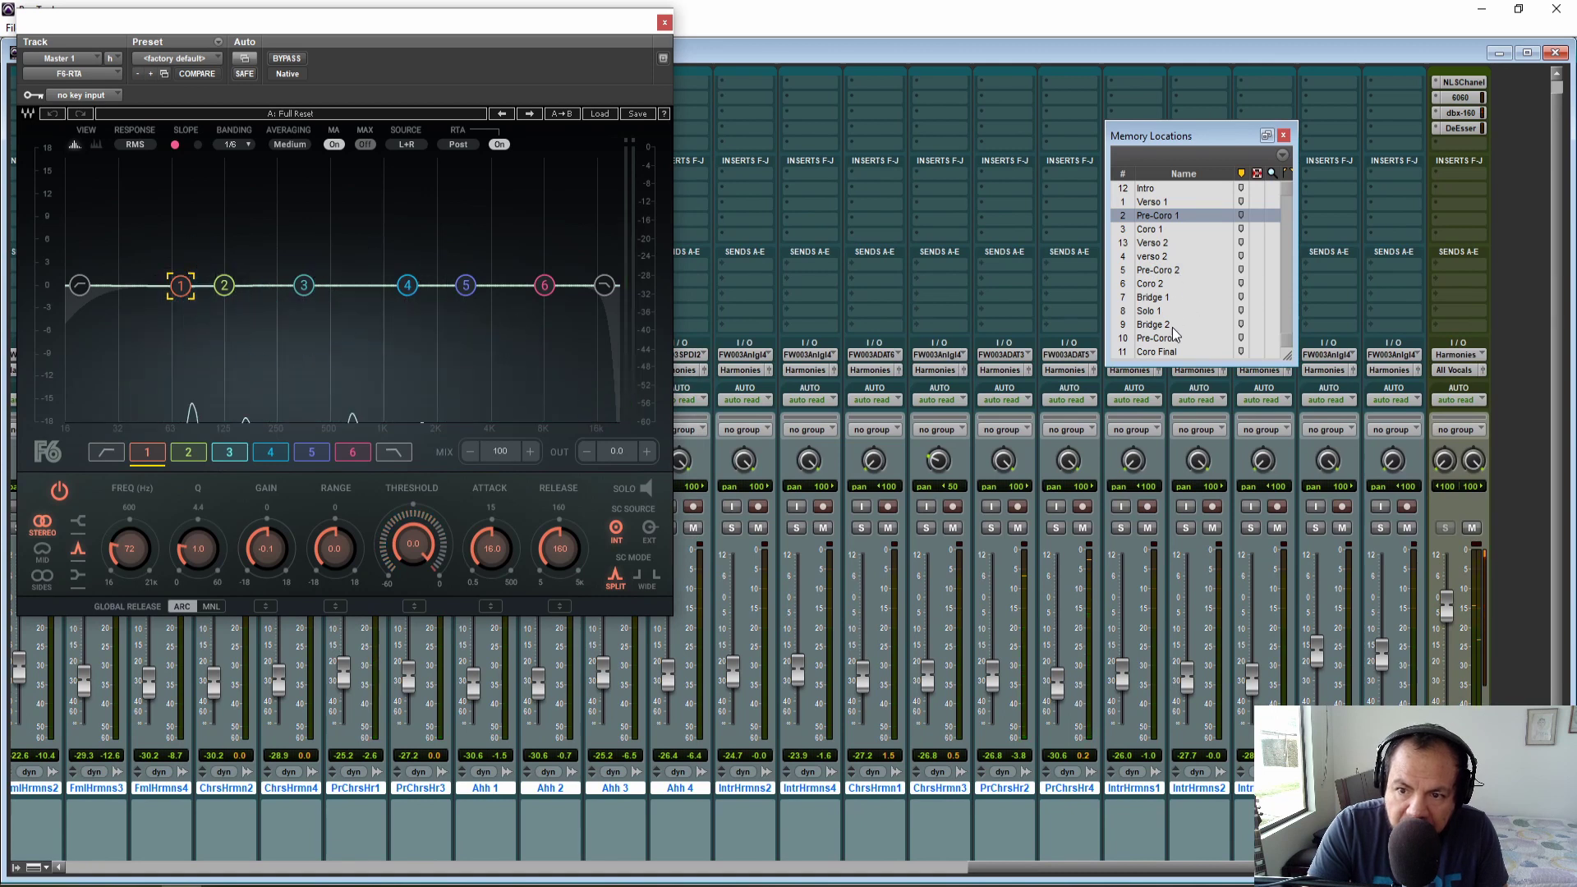
- Play the mix from Coro 2 and raise the FmlHrmns1 fader to -19.8 and FmlHrmns2 to -20.1
{"action": "left_click", "coordinate": [1153, 285]}
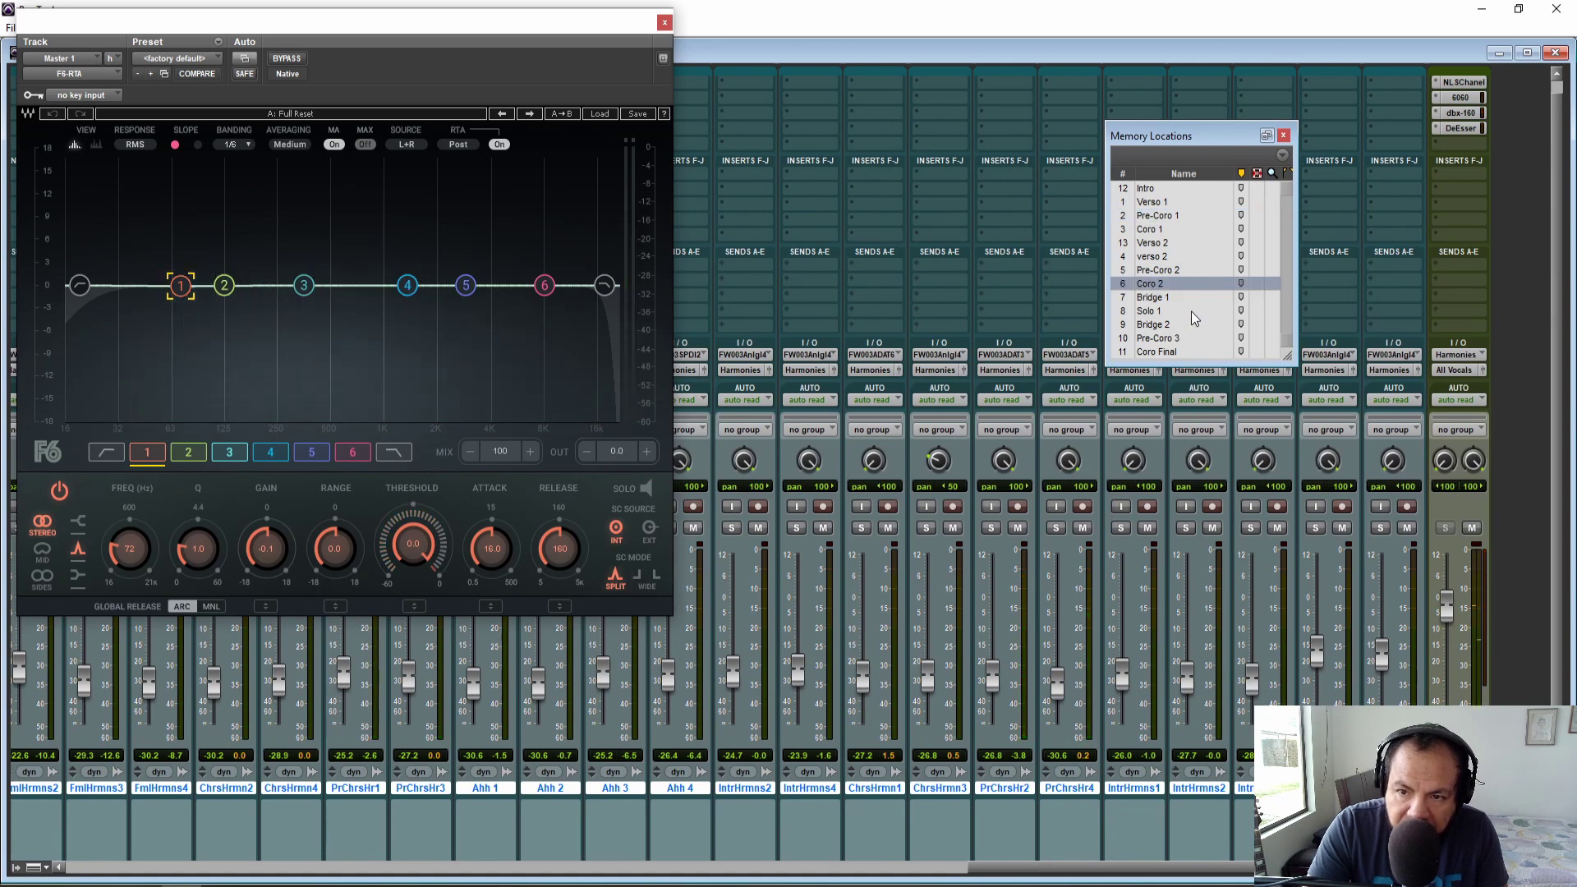
{"action": "key", "text": "space"}
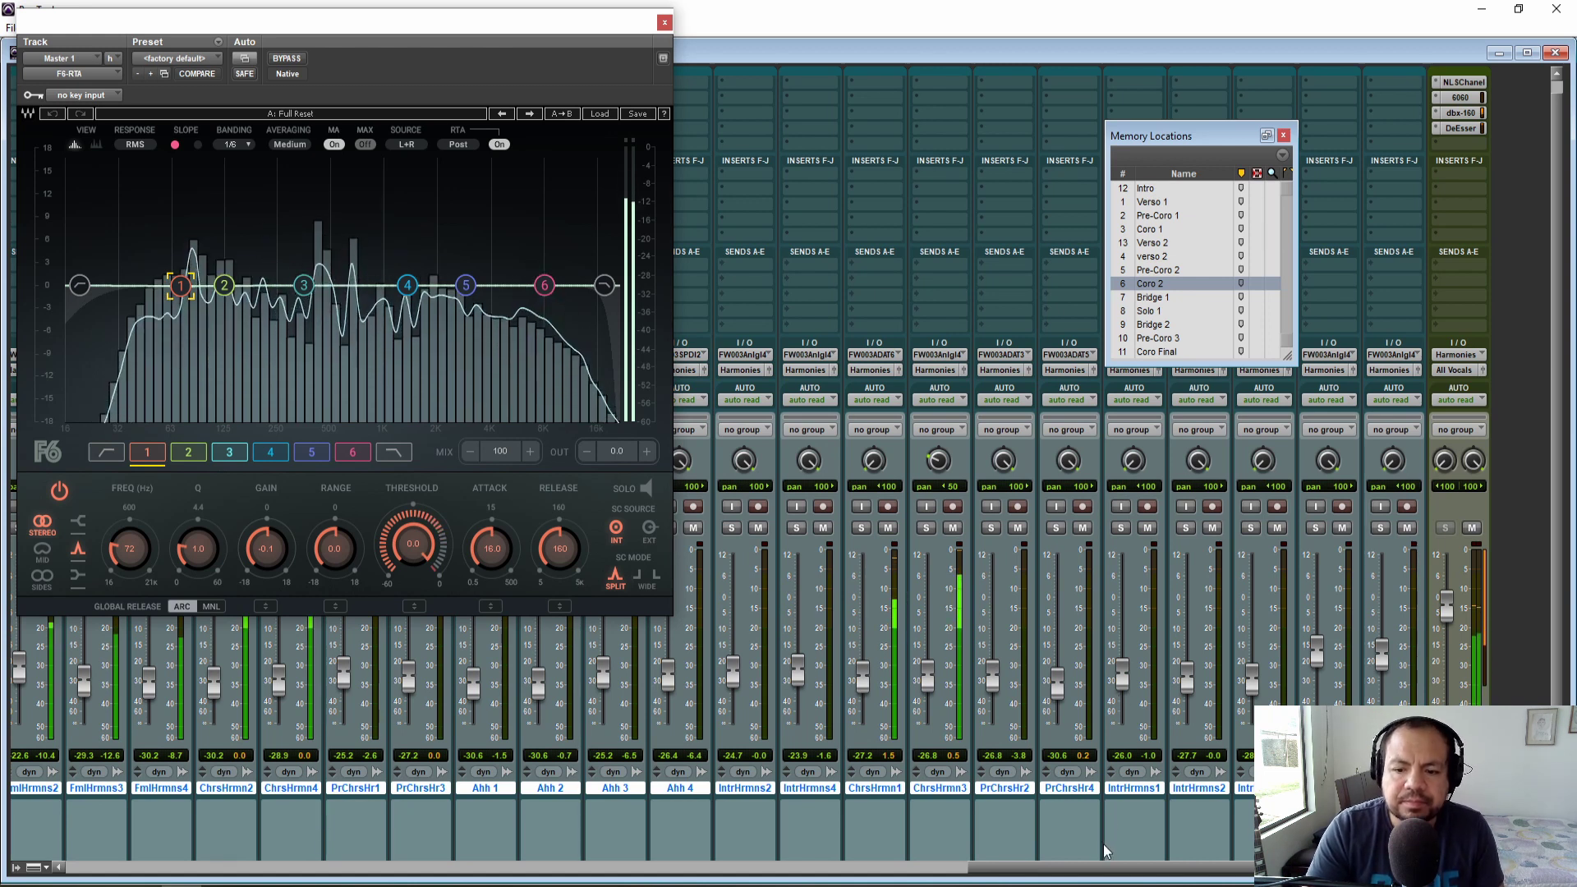
{"action": "left_click_drag", "start_coordinate": [1082, 868], "coordinate": [822, 854]}
{"action": "mouse_move", "coordinate": [761, 677]}
{"action": "left_mouse_down"}
{"action": "mouse_move", "coordinate": [703, 672]}
{"action": "mouse_move", "coordinate": [761, 670]}
{"action": "left_mouse_up"}
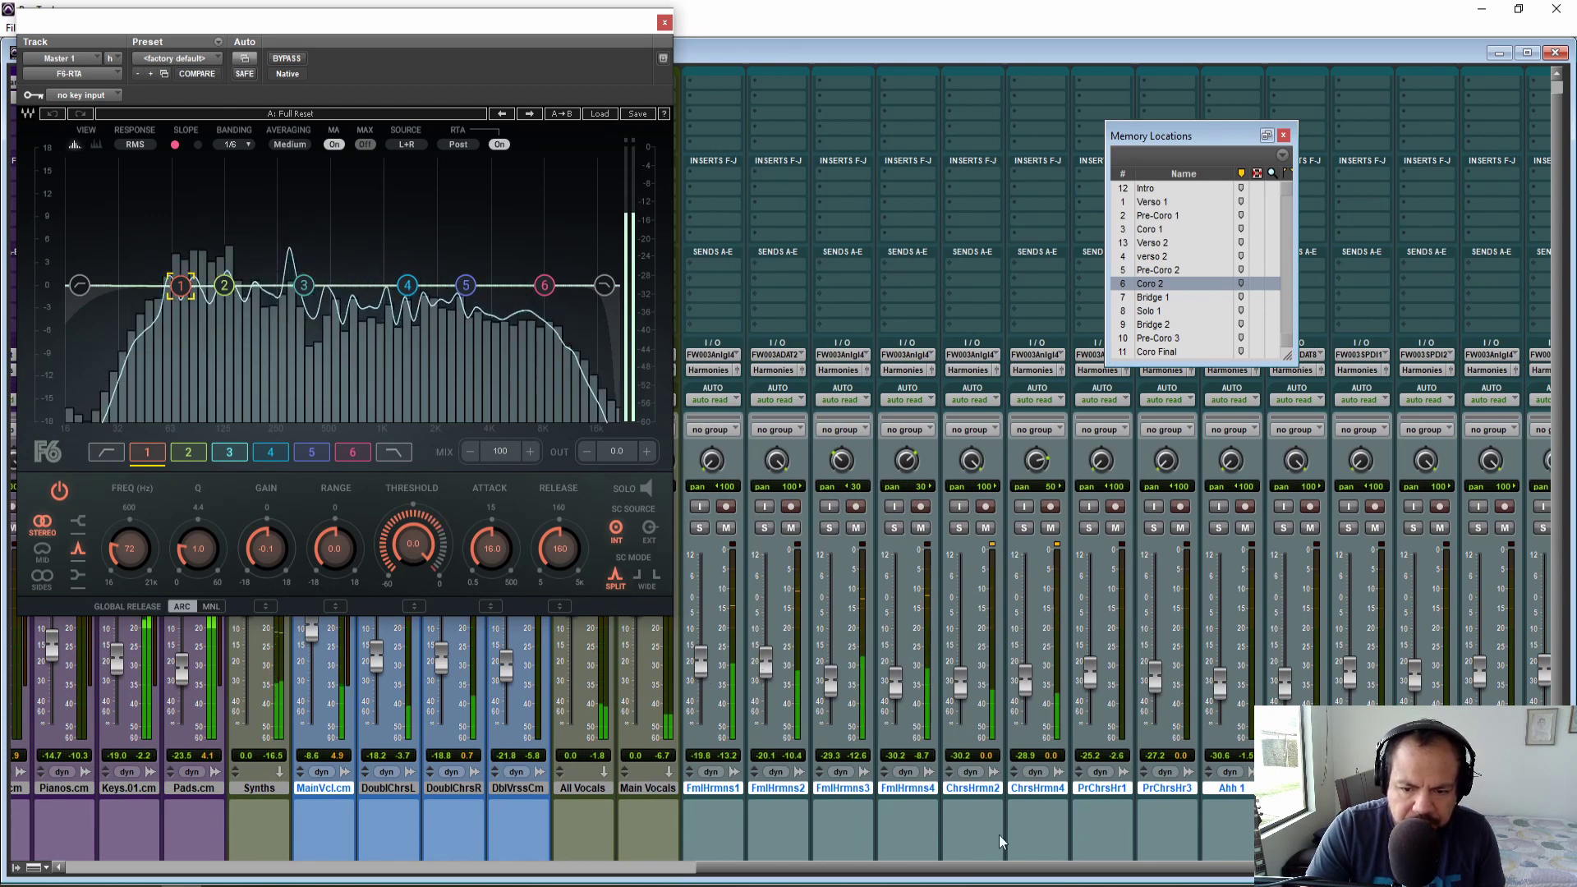
- Audition ChrsHrmn4 and ChrsHrmn2 briefly in solo and raise the ChrsHrmn2 fader to -28.9
{"action": "left_click", "coordinate": [1024, 528]}
{"action": "left_click", "coordinate": [1025, 529]}
{"action": "left_click", "coordinate": [959, 530]}
{"action": "left_click", "coordinate": [960, 529]}
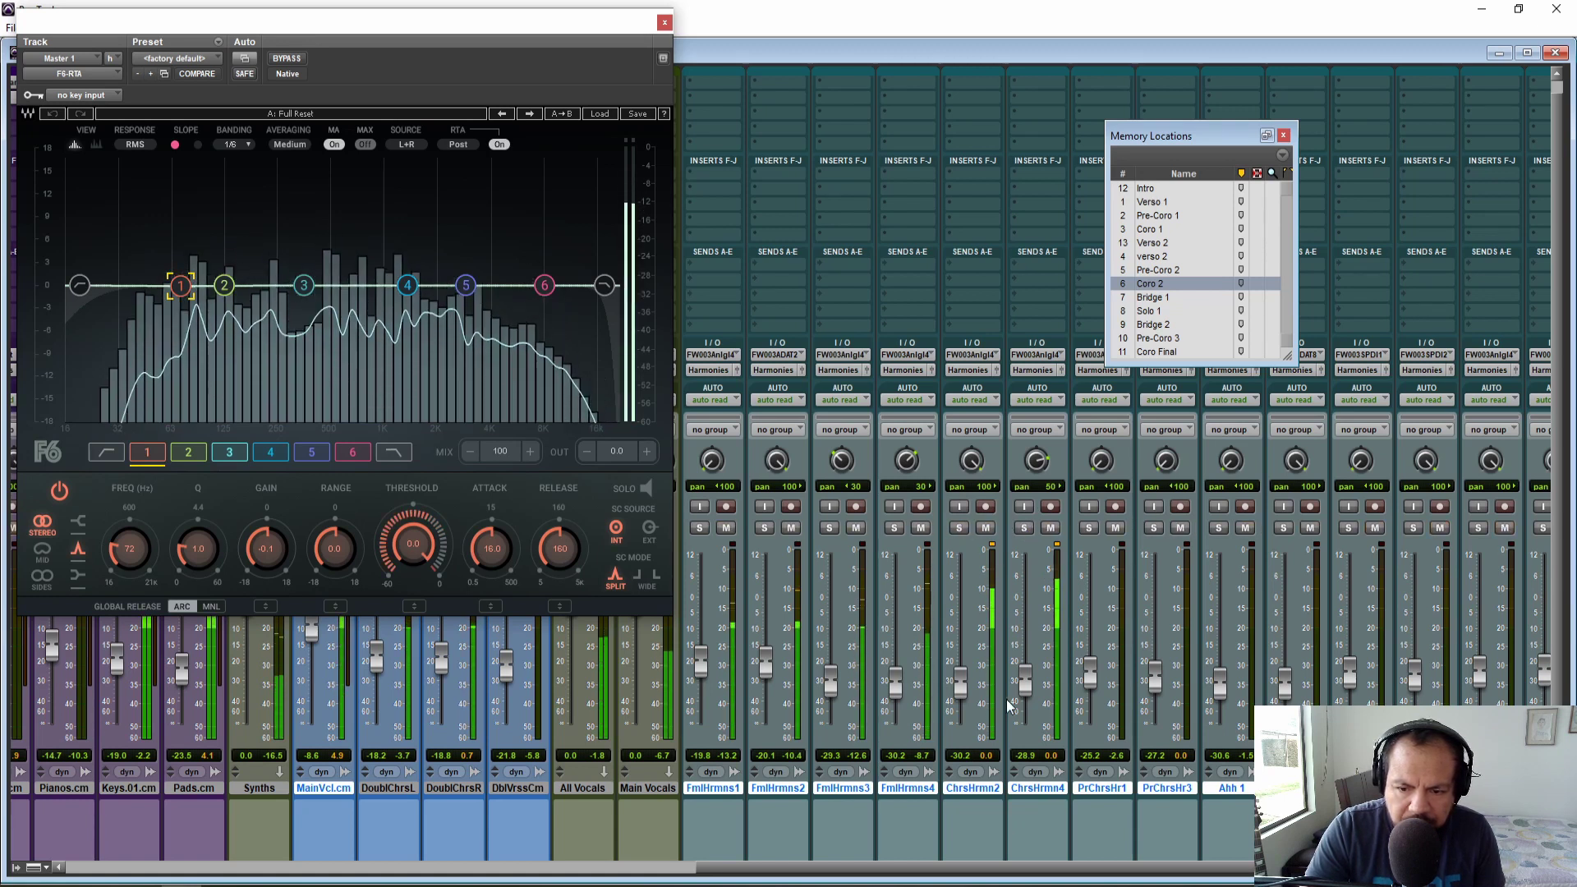
{"action": "left_click_drag", "start_coordinate": [990, 872], "coordinate": [1238, 842]}
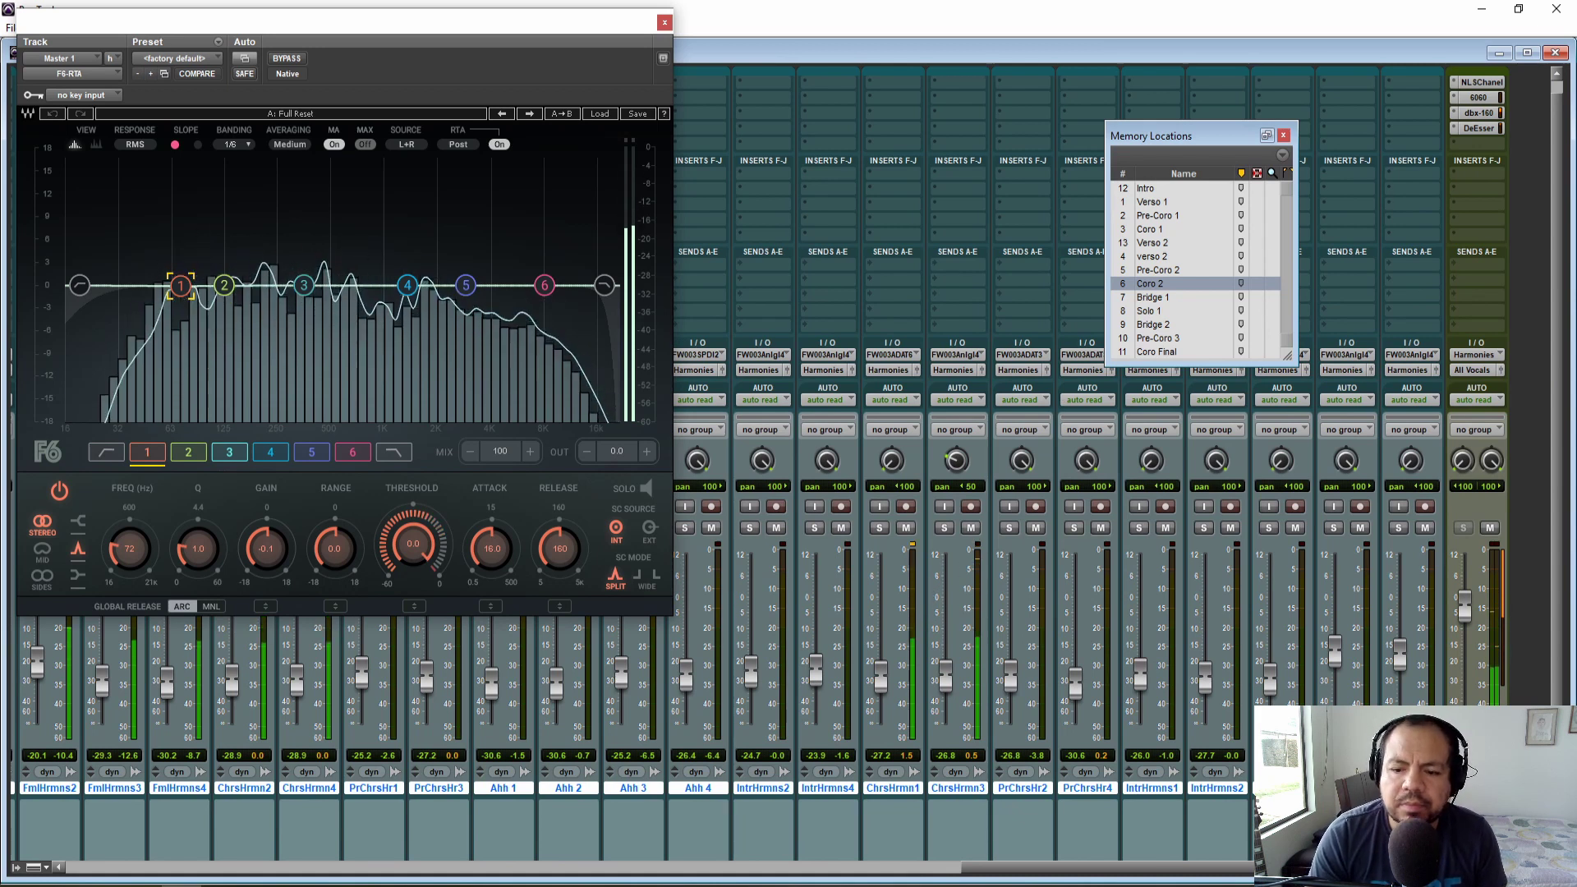
- Lower the FmlHrmns1 fader to -23.1 and the FmlHrmns2 fader to -22.6 during playback
{"action": "scroll", "coordinate": [729, 669], "scroll_direction": "left", "scroll_amount": 10}
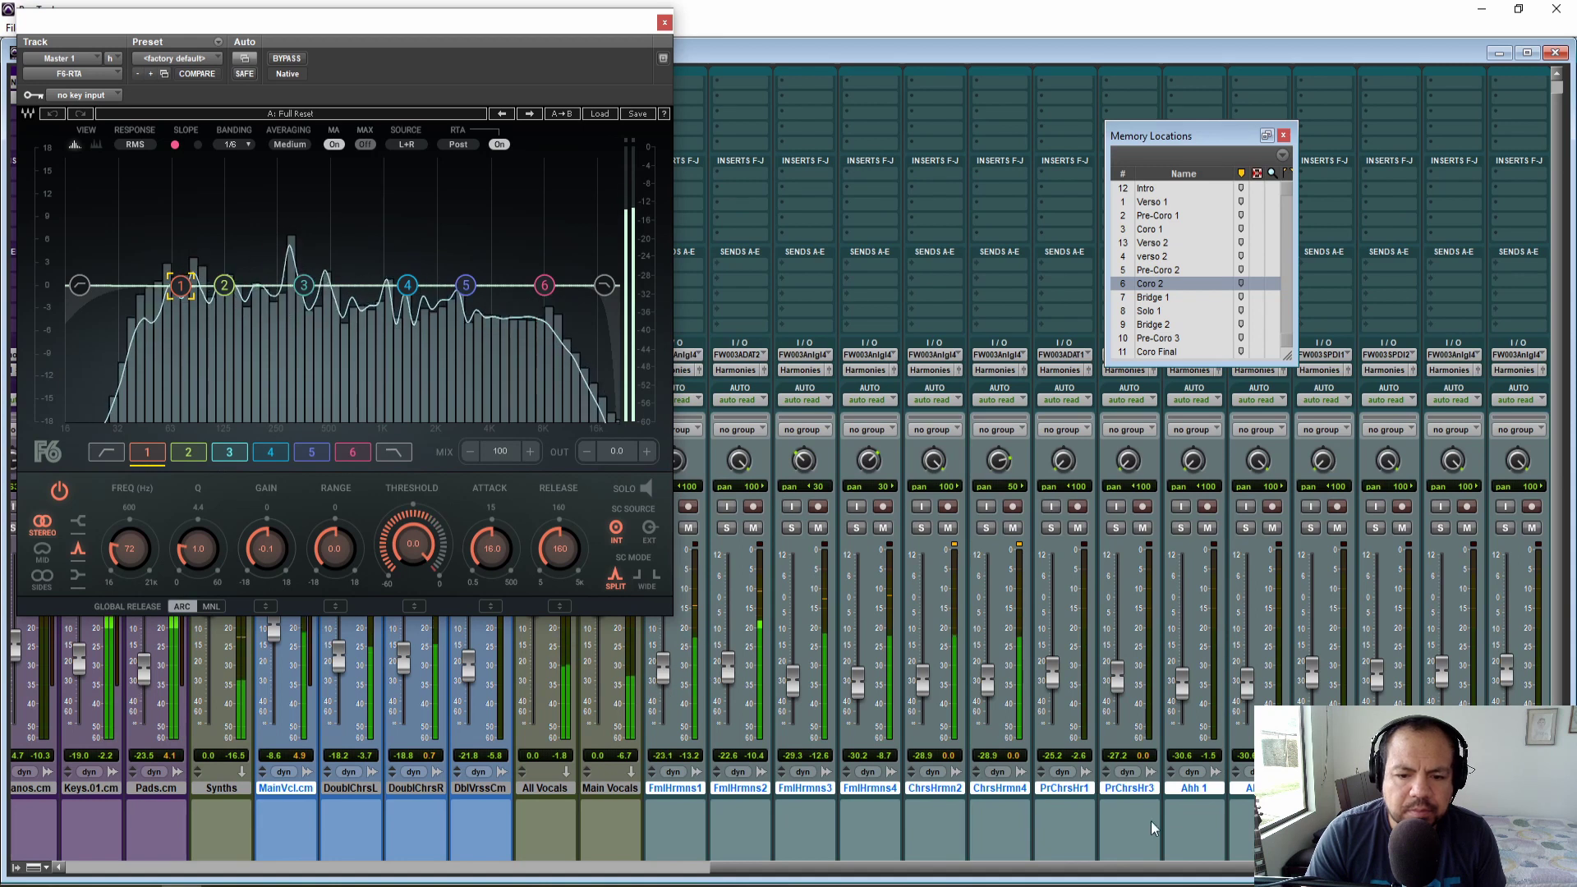
{"action": "scroll", "coordinate": [1152, 827], "scroll_direction": "right", "scroll_amount": 10}
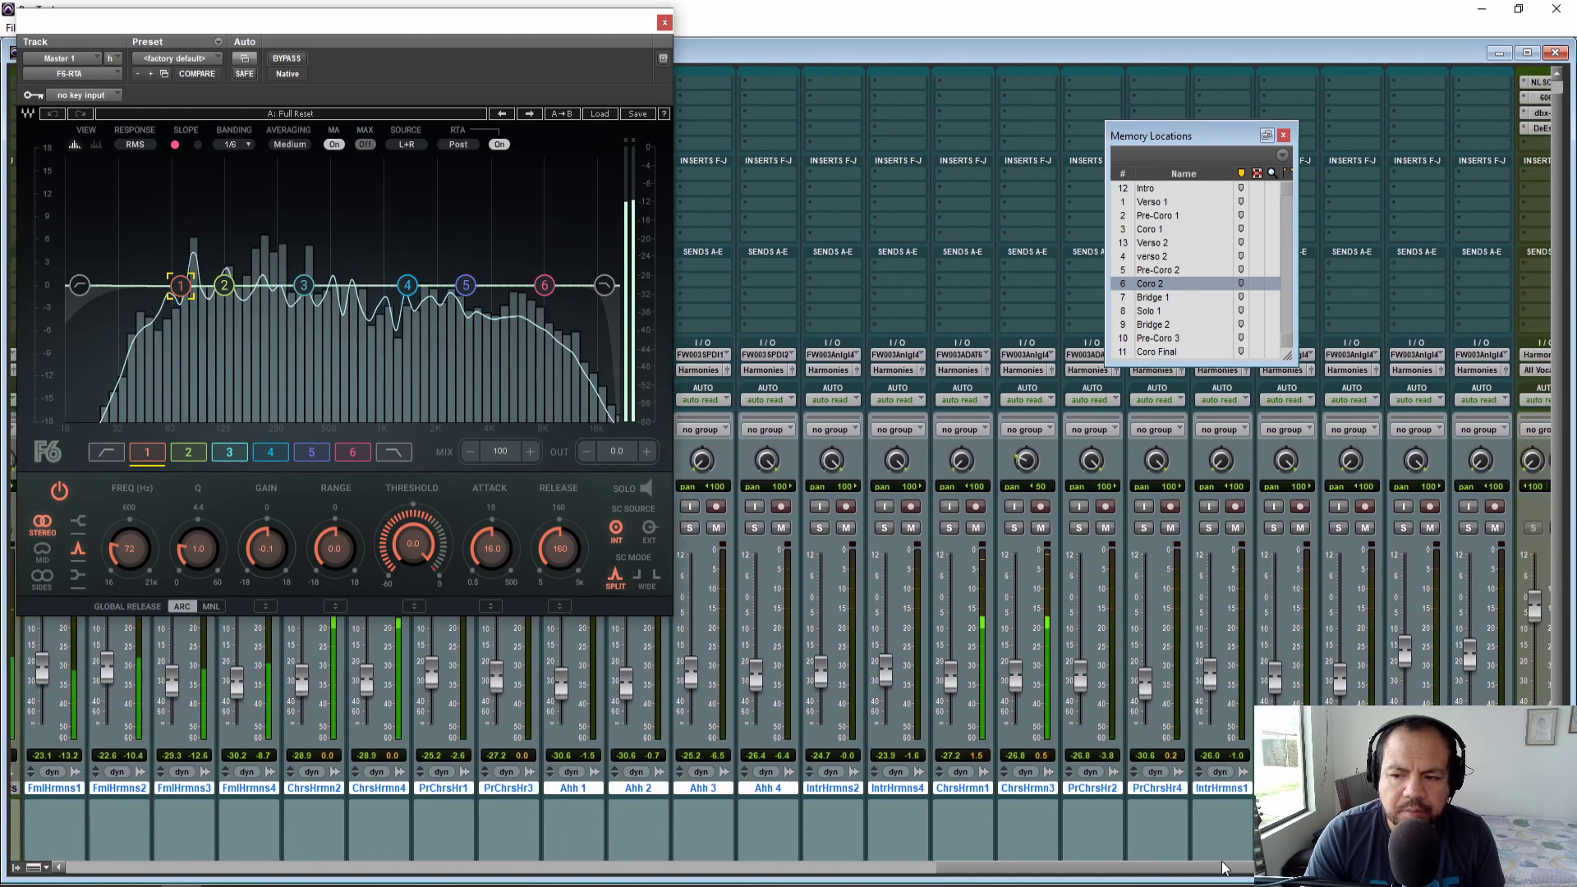
{"action": "scroll", "coordinate": [1224, 866], "scroll_direction": "right", "scroll_amount": 2}
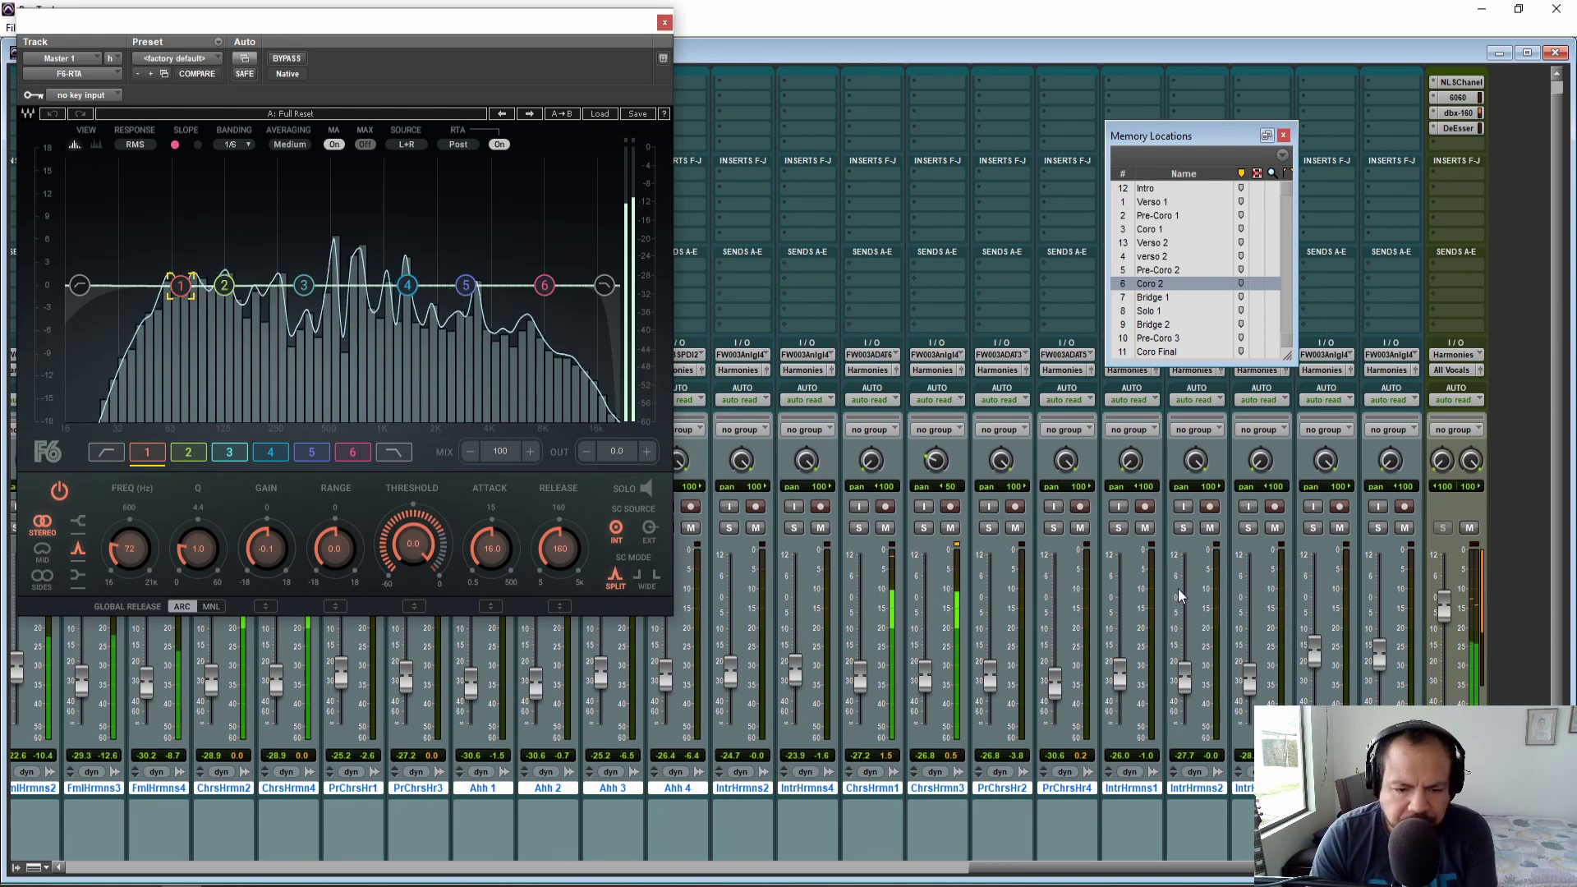
- Audition Ahh 3 and Ahh 2 in solo, then lower Ahh 1 to -33.9, Ahh 2 to -34.3, Ahh 3 to -26.8 and Ahh 4 to -27.7
{"action": "left_click_drag", "start_coordinate": [1124, 865], "coordinate": [1021, 864]}
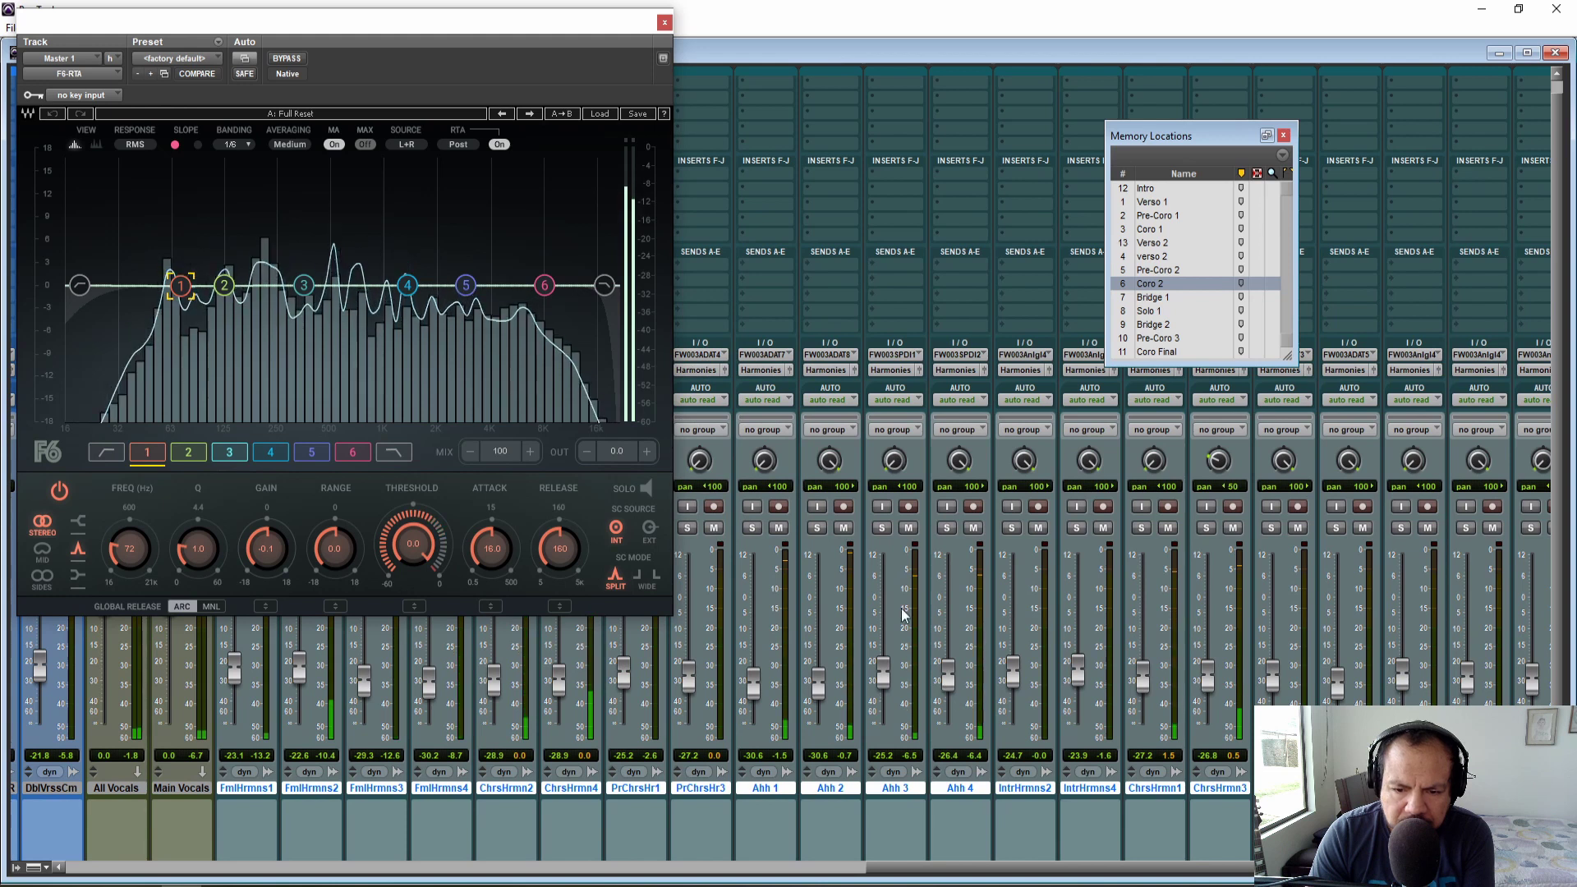
{"action": "left_click", "coordinate": [882, 529]}
{"action": "left_click", "coordinate": [882, 529]}
{"action": "left_click", "coordinate": [816, 530]}
{"action": "left_click", "coordinate": [816, 529]}
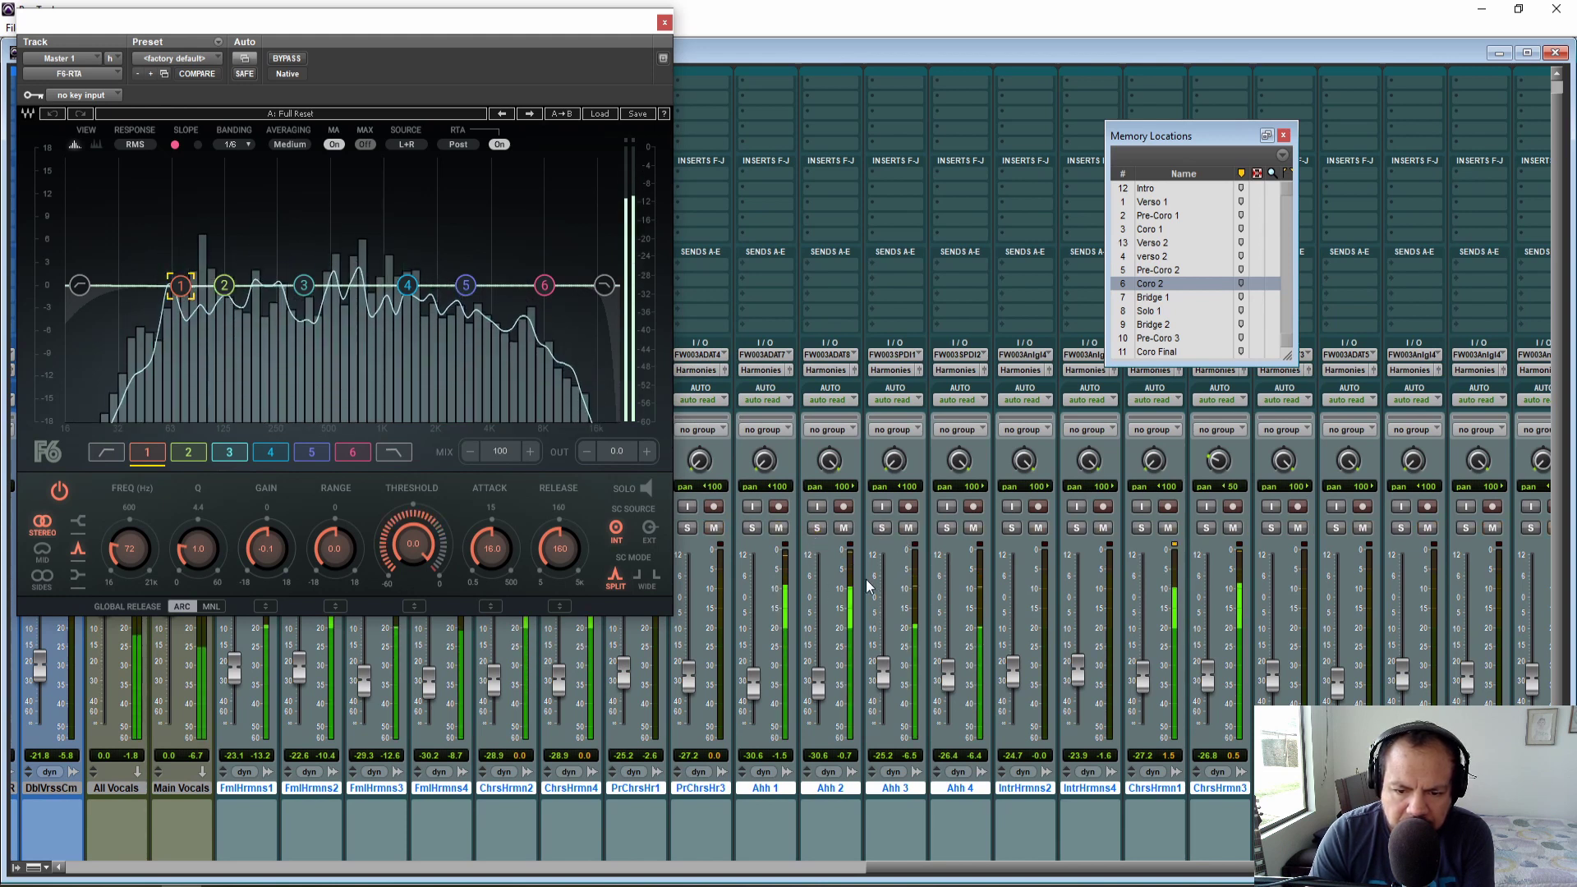
{"action": "left_click_drag", "start_coordinate": [883, 682], "coordinate": [948, 688]}
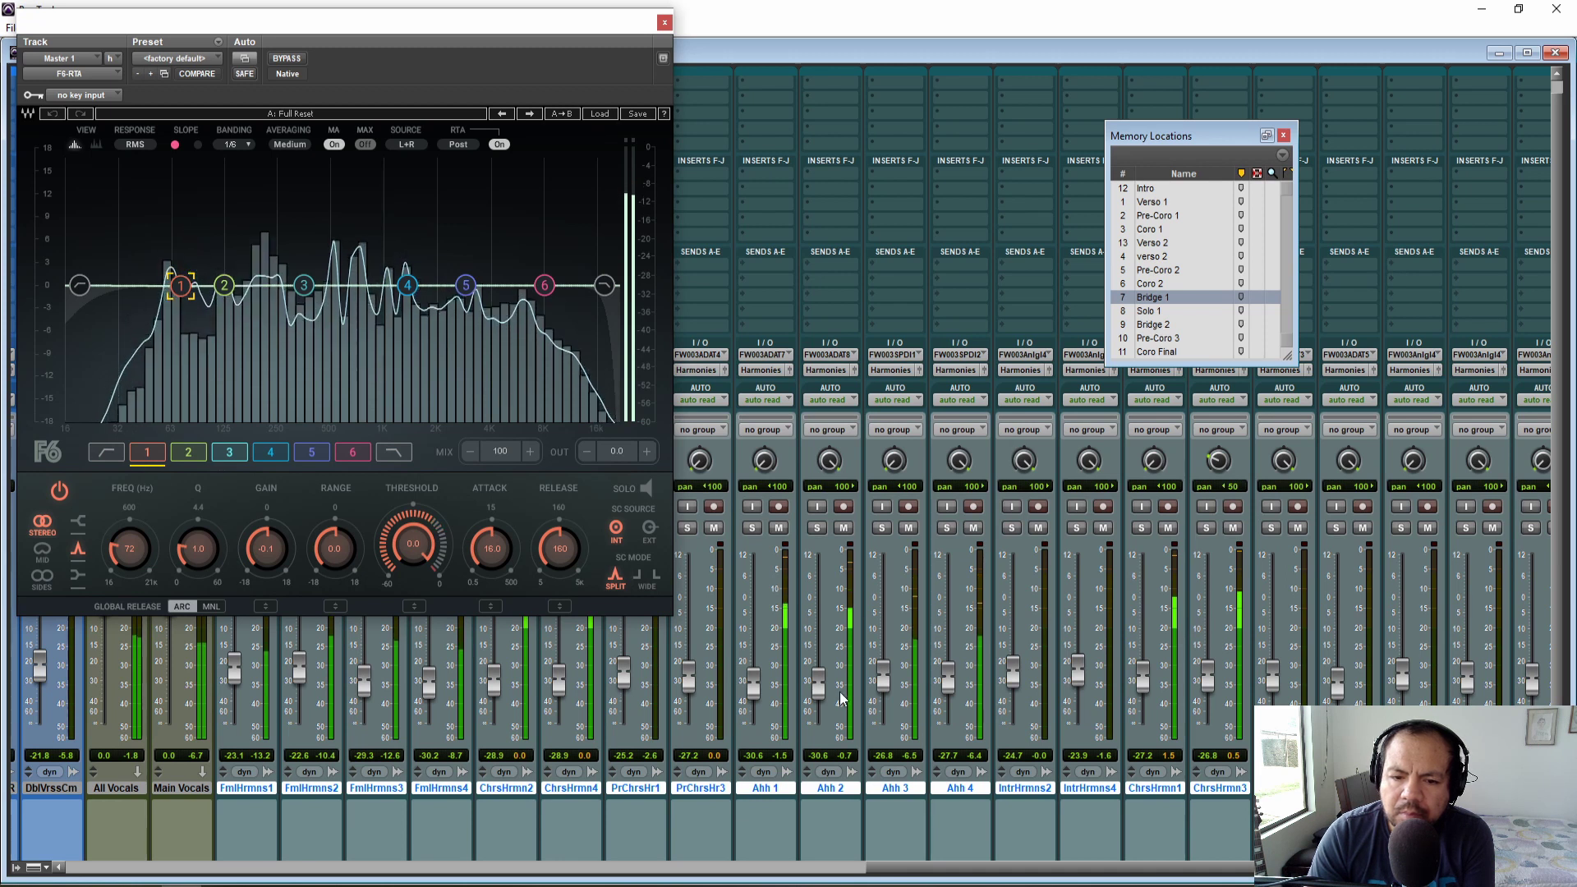
{"action": "mouse_move", "coordinate": [822, 693]}
{"action": "left_mouse_down"}
{"action": "mouse_move", "coordinate": [753, 711]}
{"action": "mouse_move", "coordinate": [823, 710]}
{"action": "left_mouse_up"}
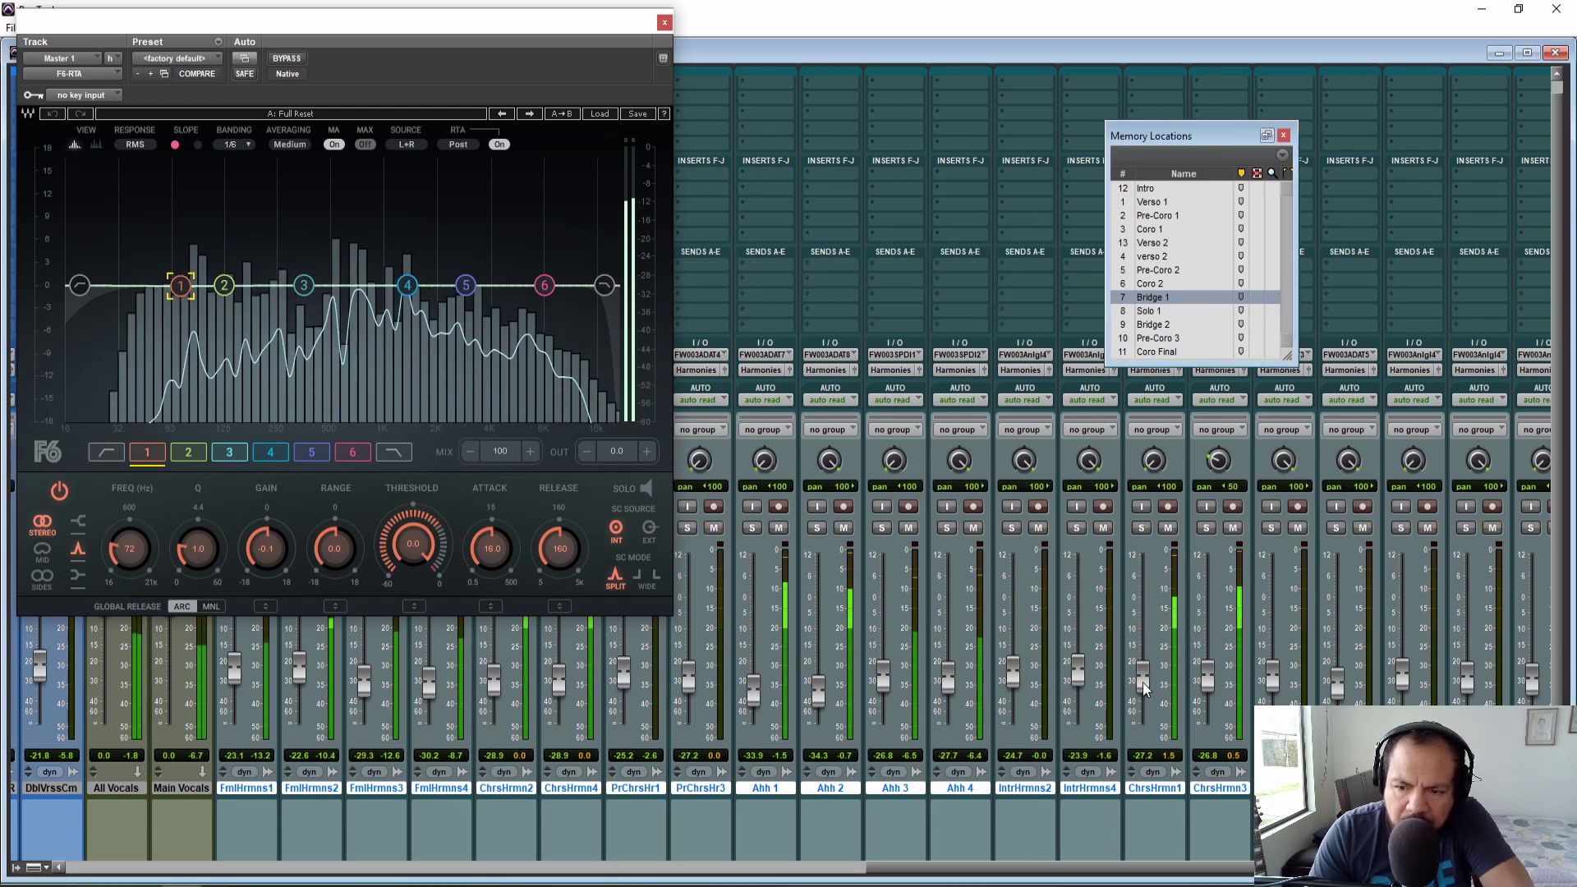
- Lower the ChrsHrmn1 fader to -31.4 and ChrsHrmn3 to -34.7, listen through to Pre-Coro 3 and stop playback
{"action": "left_click_drag", "start_coordinate": [1143, 694], "coordinate": [1209, 703]}
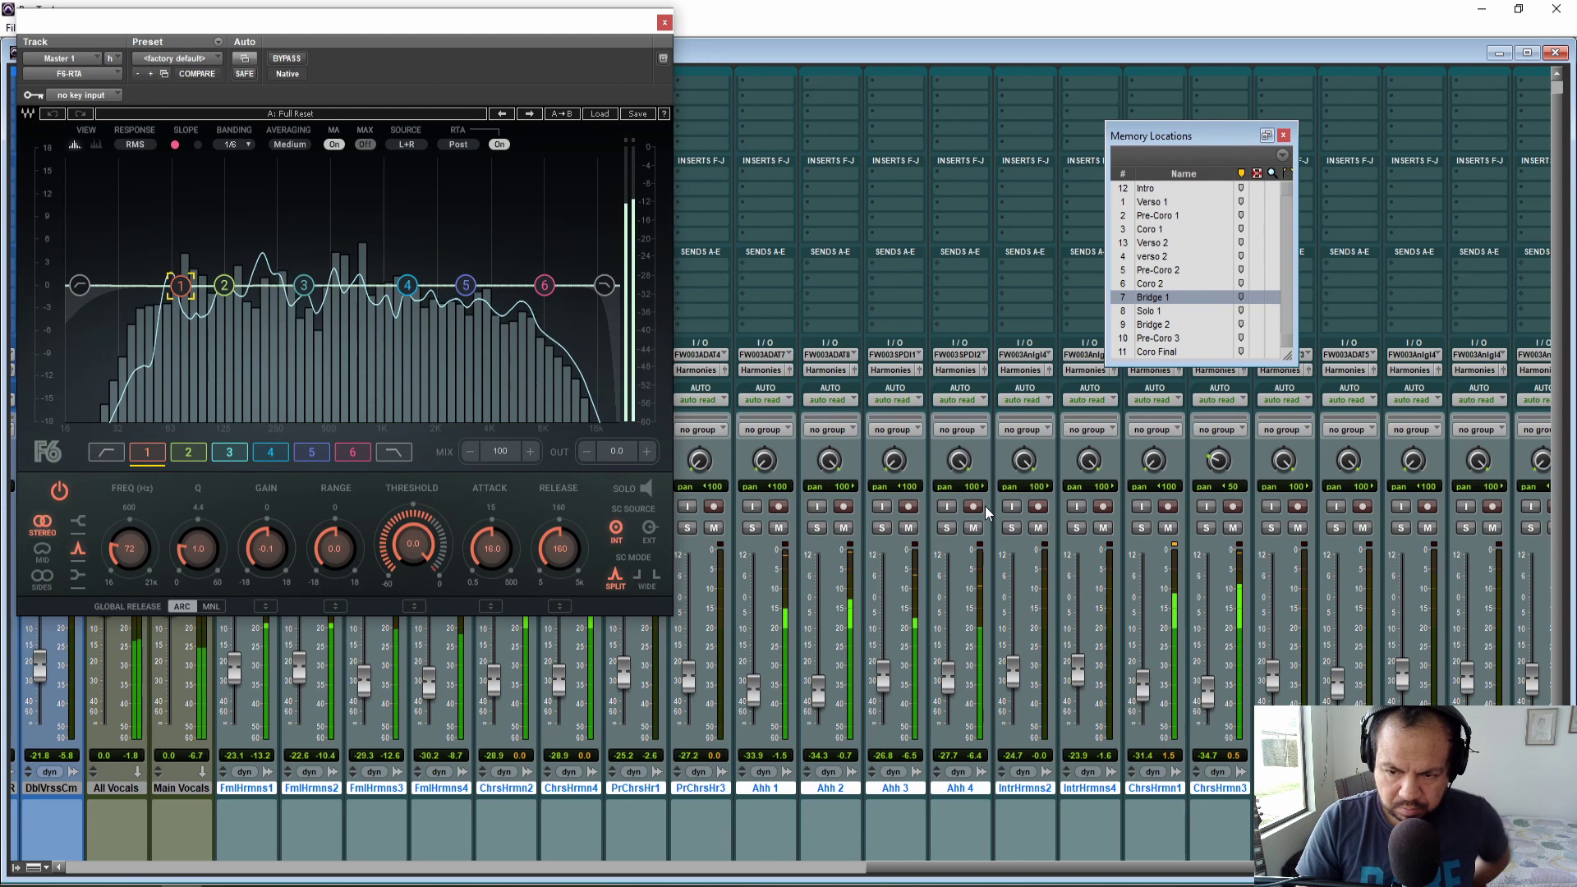
{"action": "left_click_drag", "start_coordinate": [944, 867], "coordinate": [1074, 867]}
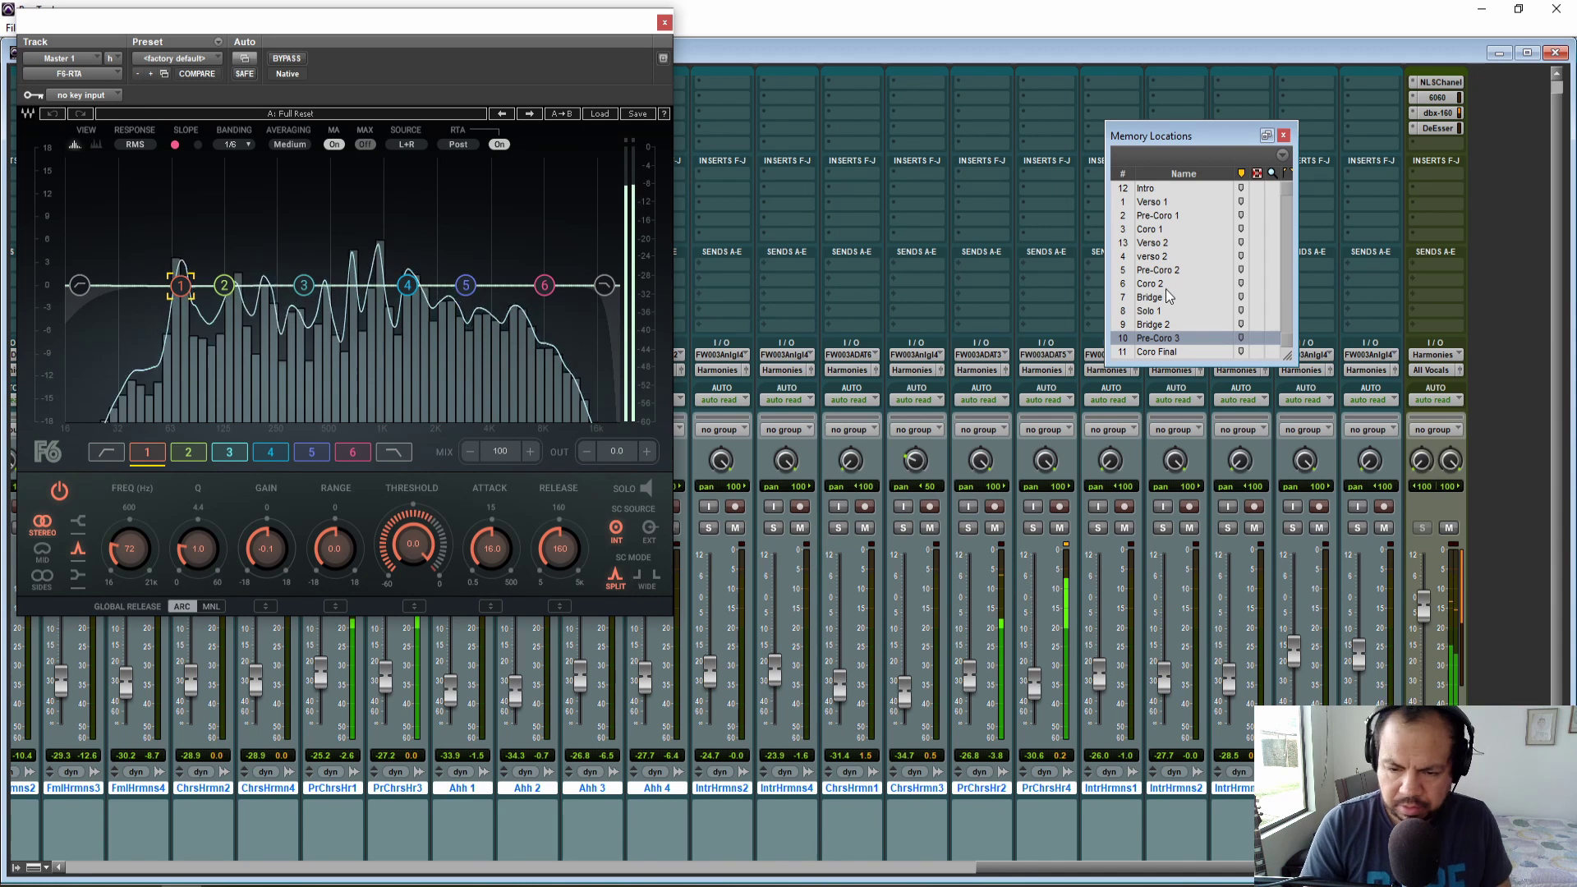
{"action": "key", "text": "space"}
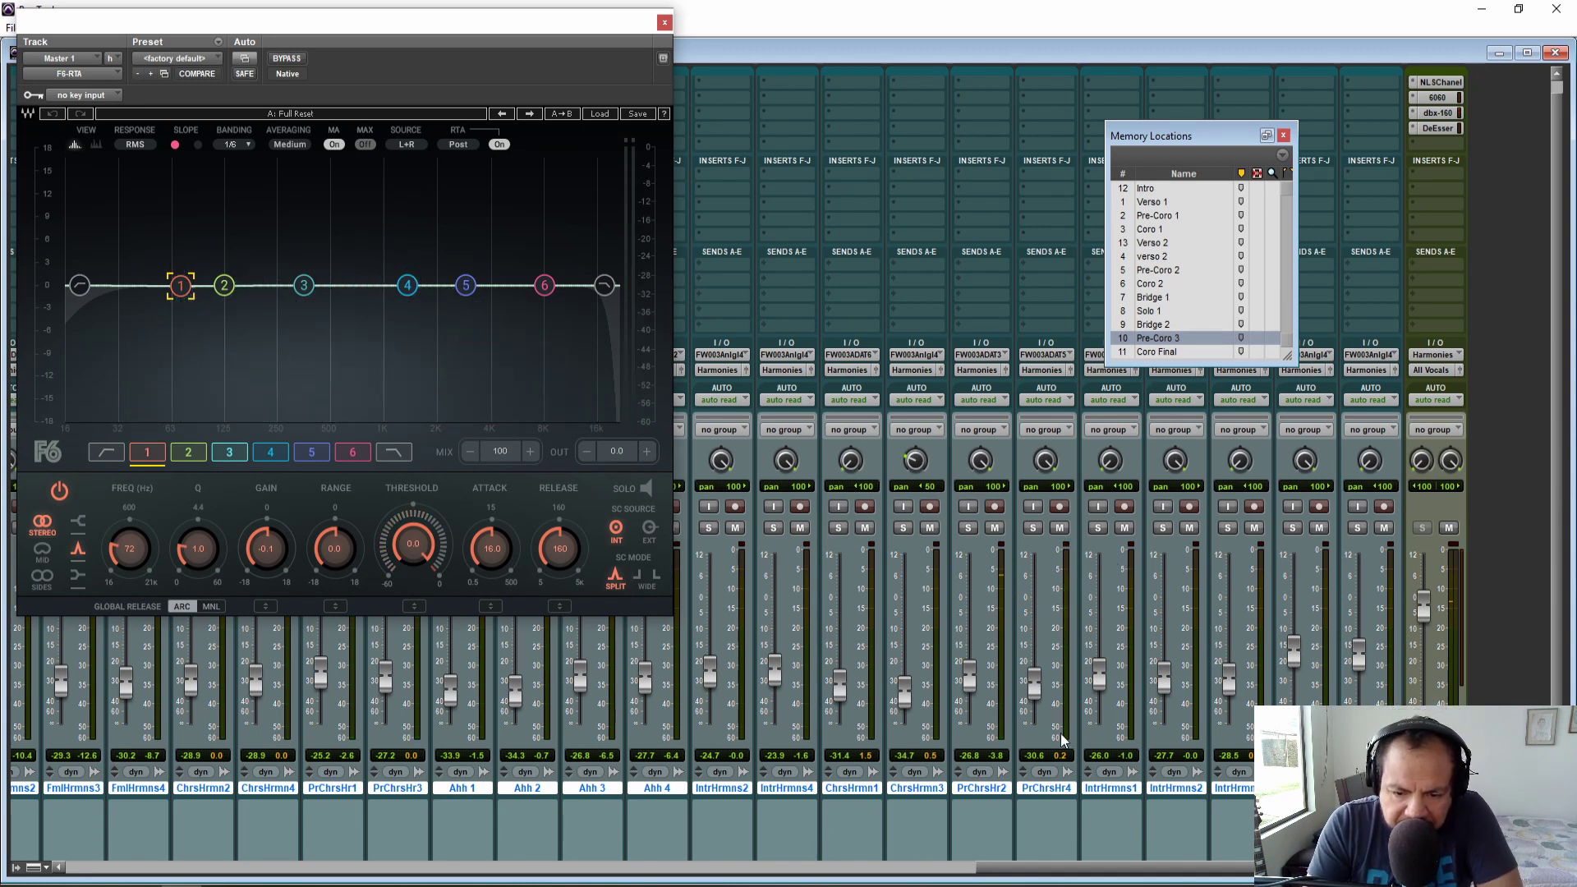
{"action": "left_click_drag", "start_coordinate": [1099, 875], "coordinate": [1038, 873]}
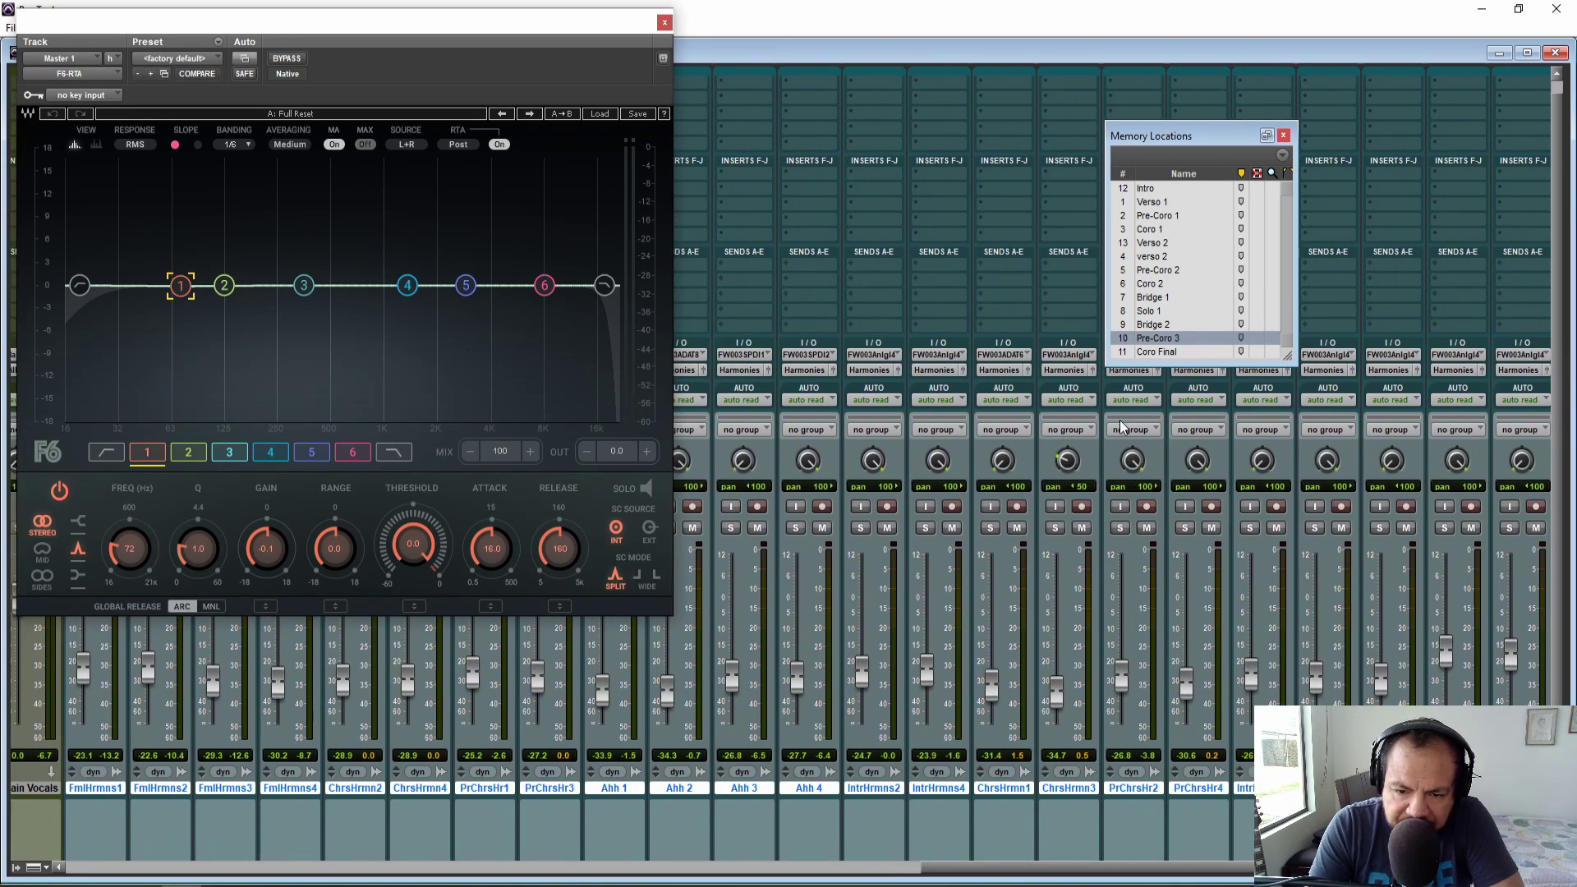
{"action": "left_click_drag", "start_coordinate": [977, 876], "coordinate": [1104, 875]}
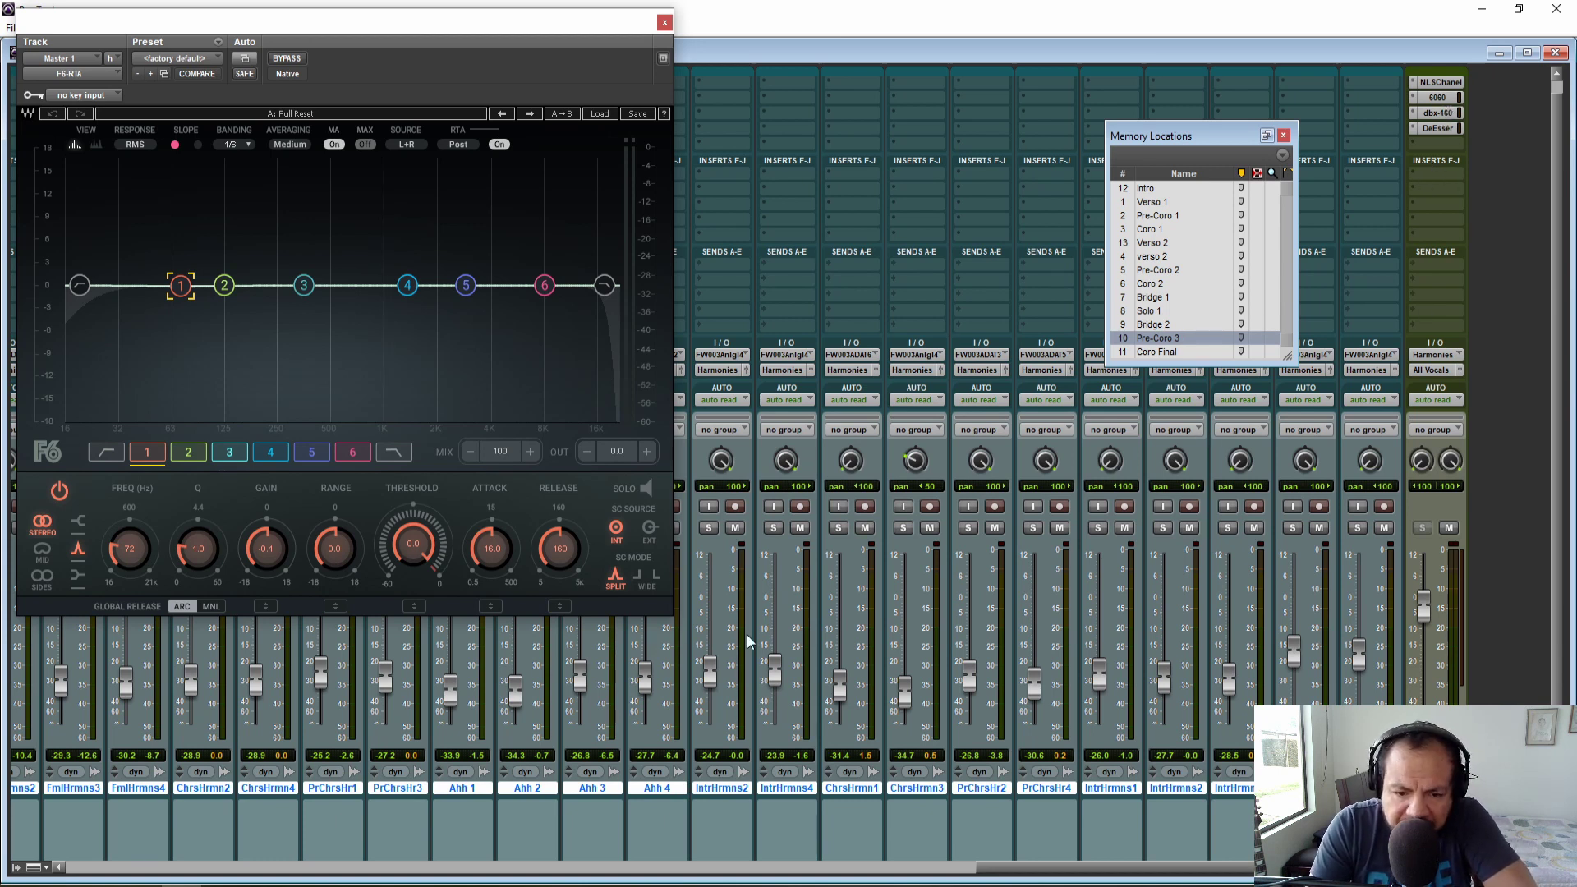
{"action": "left_click_drag", "start_coordinate": [1023, 859], "coordinate": [842, 875]}
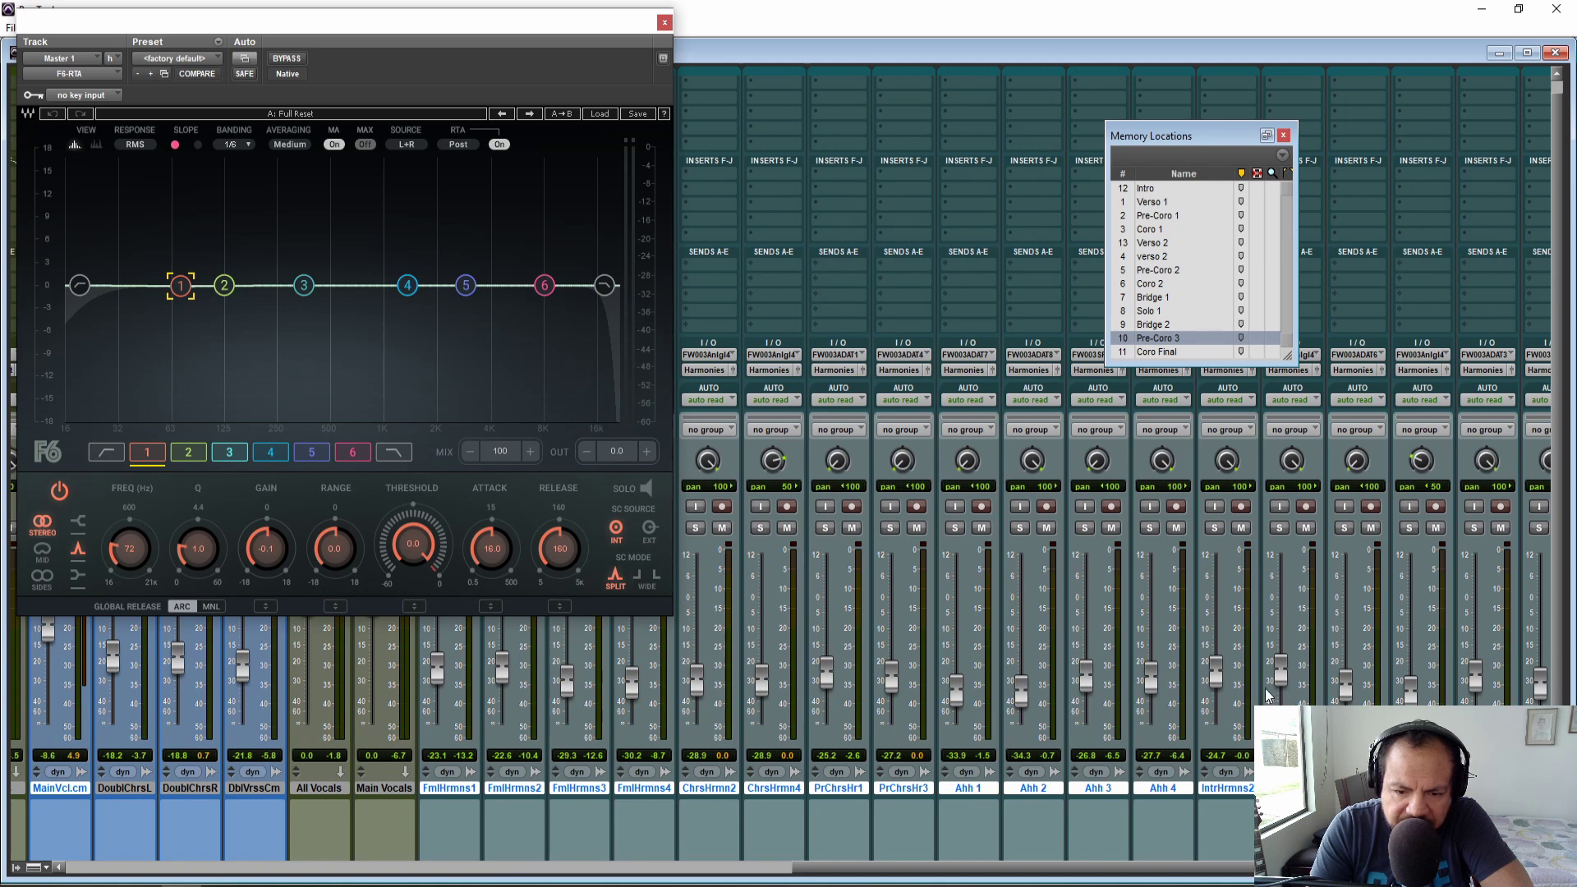
{"action": "scroll", "coordinate": [994, 870], "scroll_direction": "left", "scroll_amount": 7}
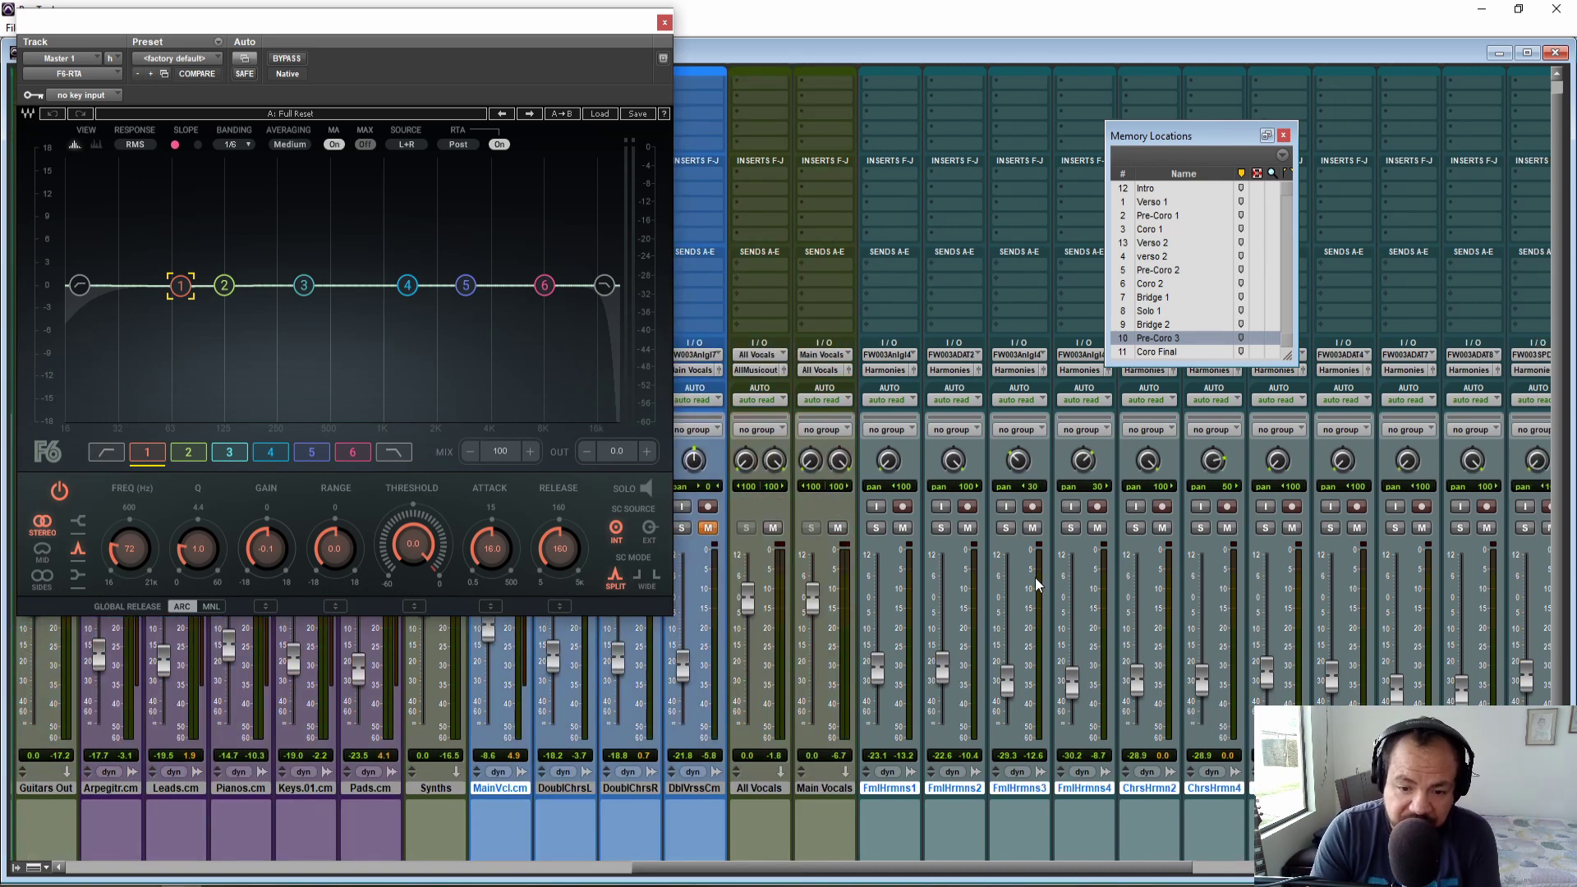
{"action": "left_click_drag", "start_coordinate": [987, 871], "coordinate": [1352, 876]}
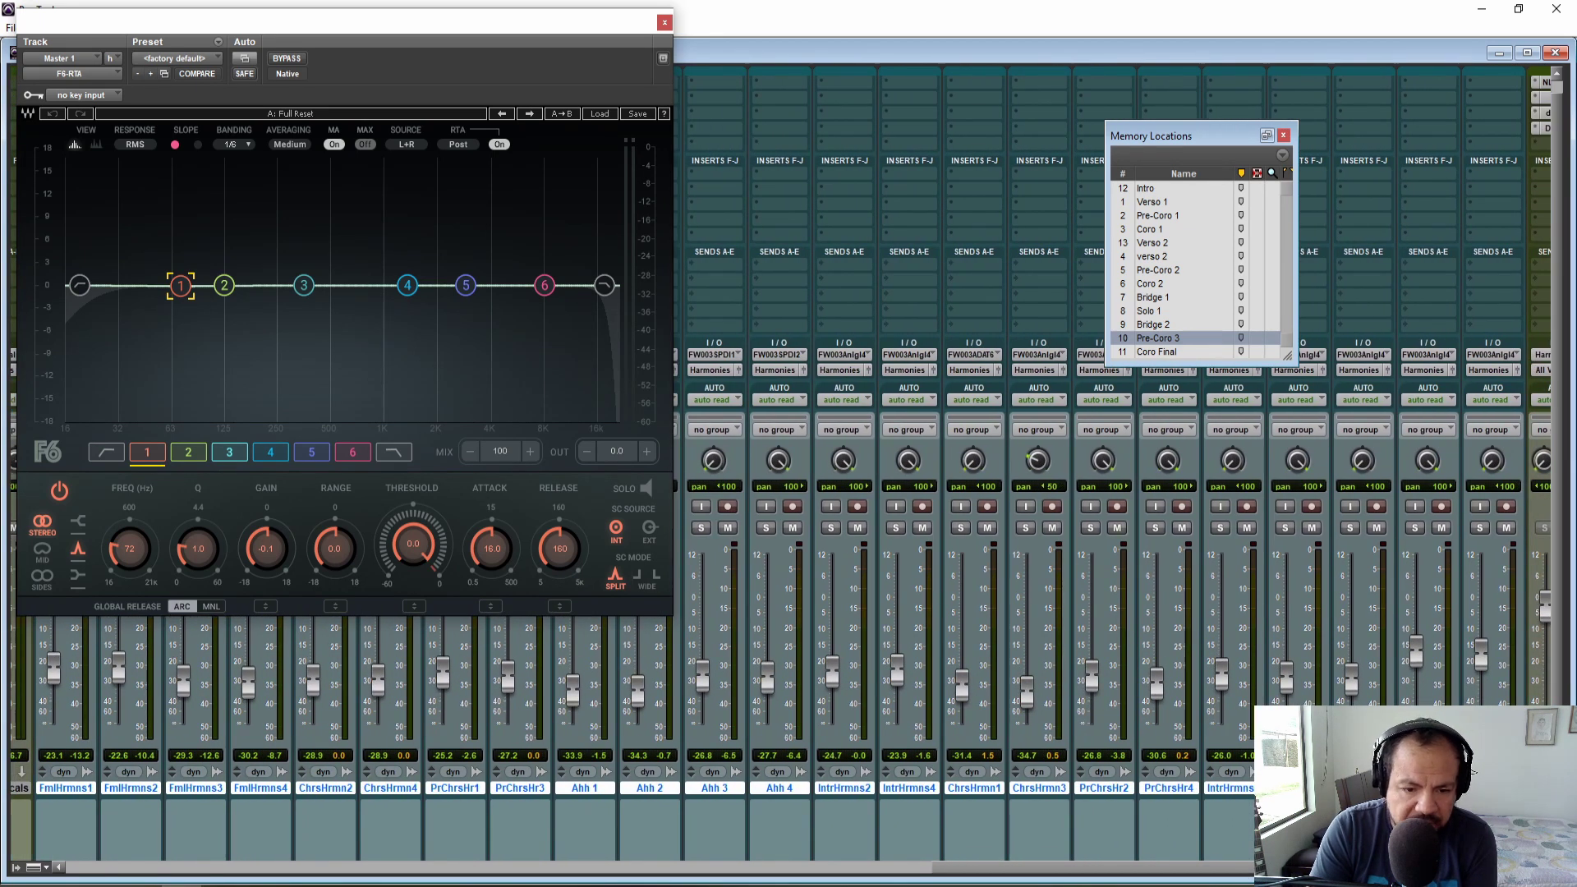